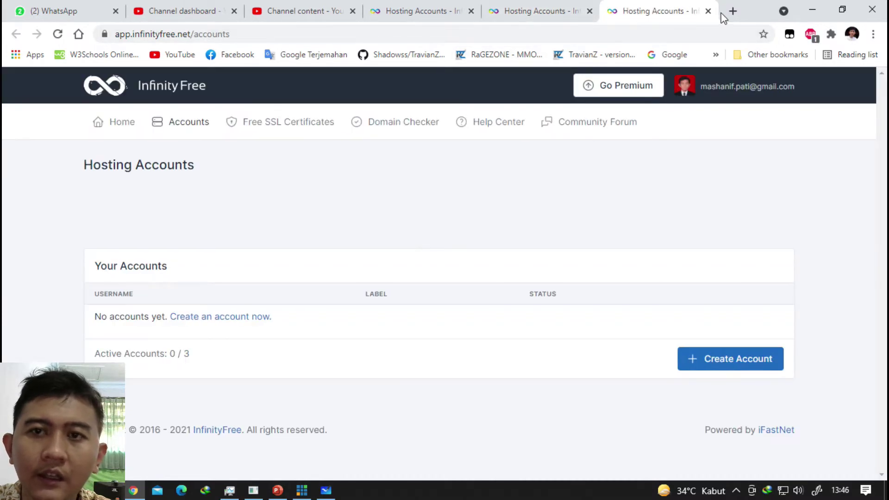
Close the duplicate Hosting Accounts tab, zoom in and out with Magnifier, then close Magnifier.
click(708, 11)
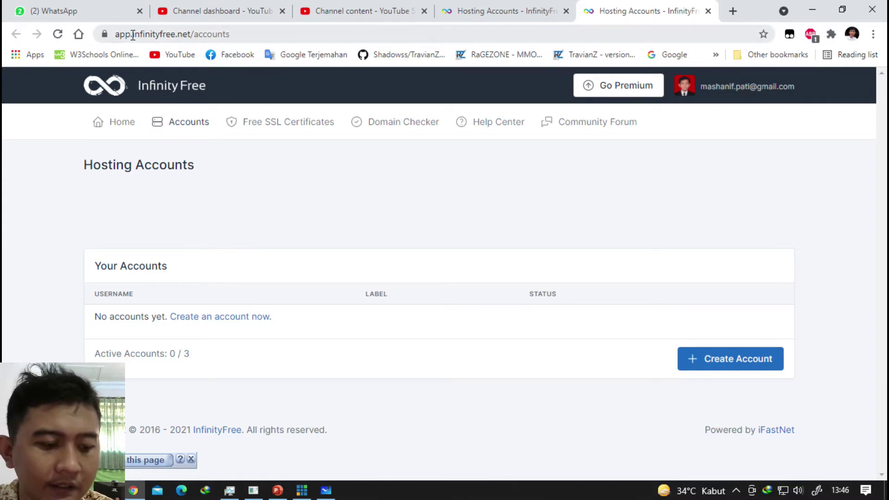
key(super+plus)
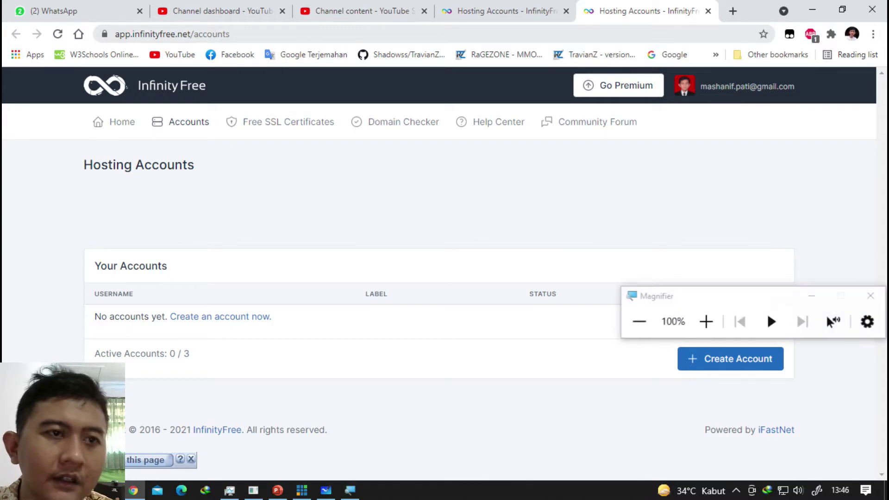
click(705, 323)
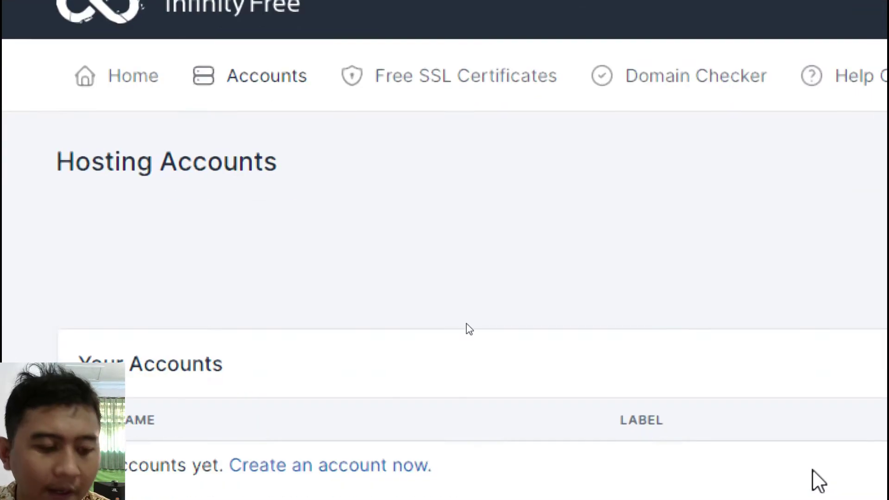
key(super+minus)
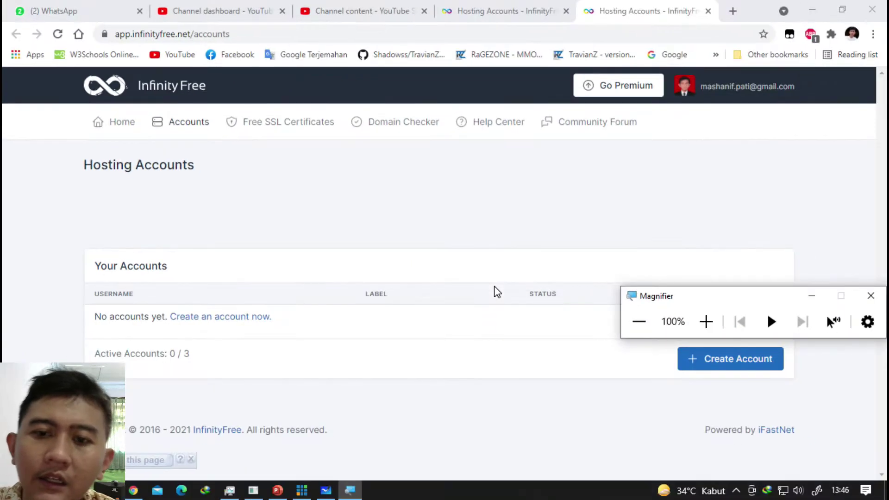
drag(682, 304, 647, 189)
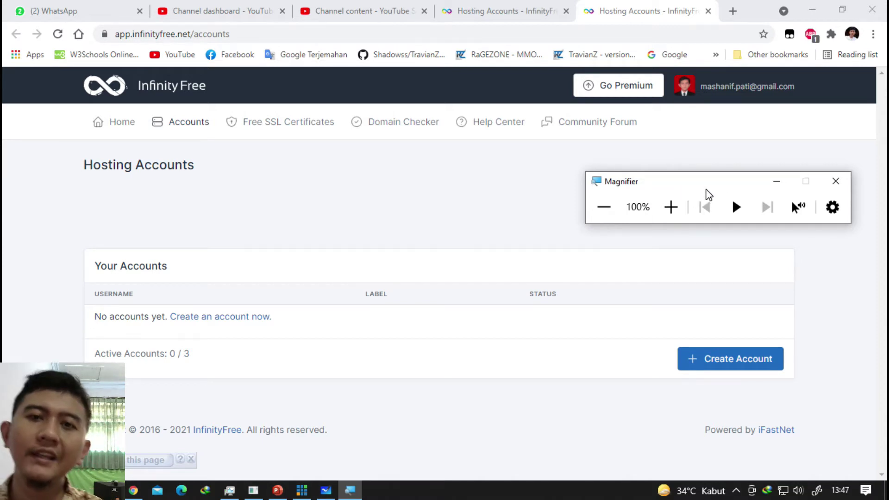
click(835, 183)
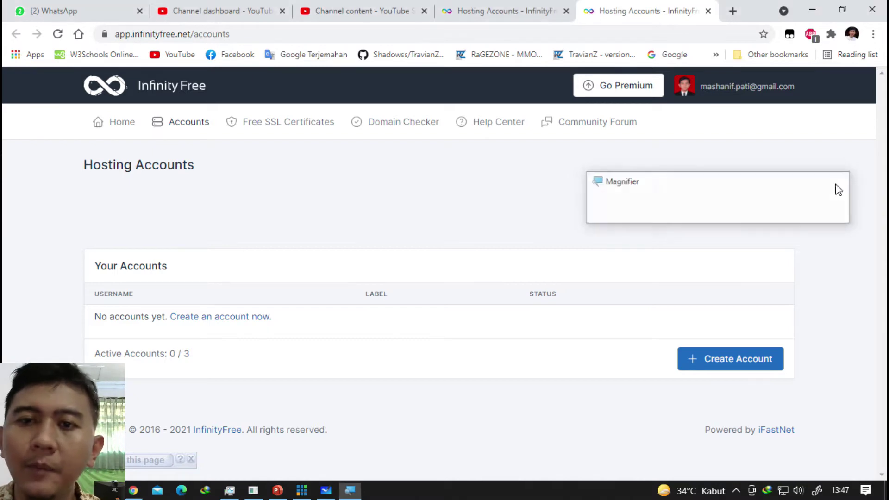
click(733, 11)
text(free)
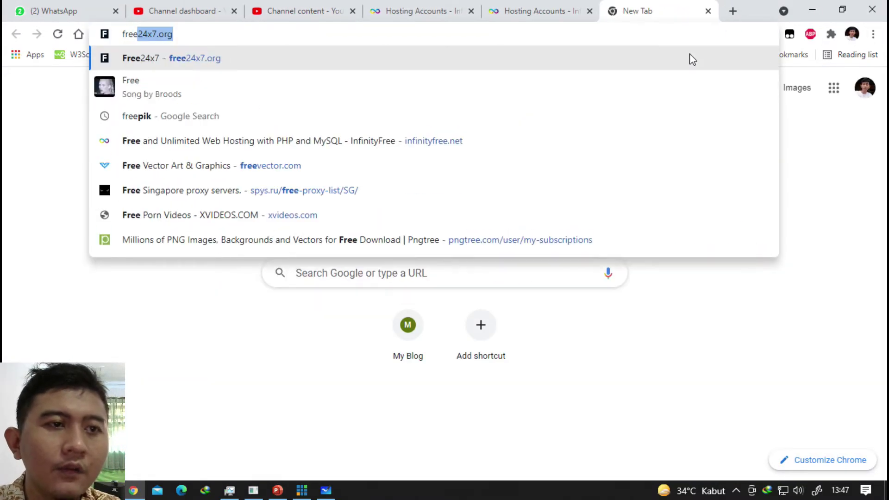
text( hosti)
key(BackSpace)
text(ost)
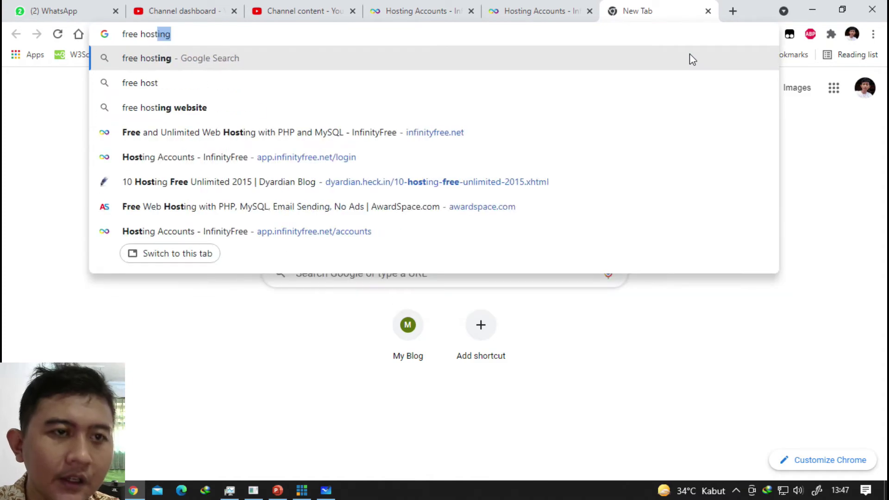
text(ing)
key(Return)
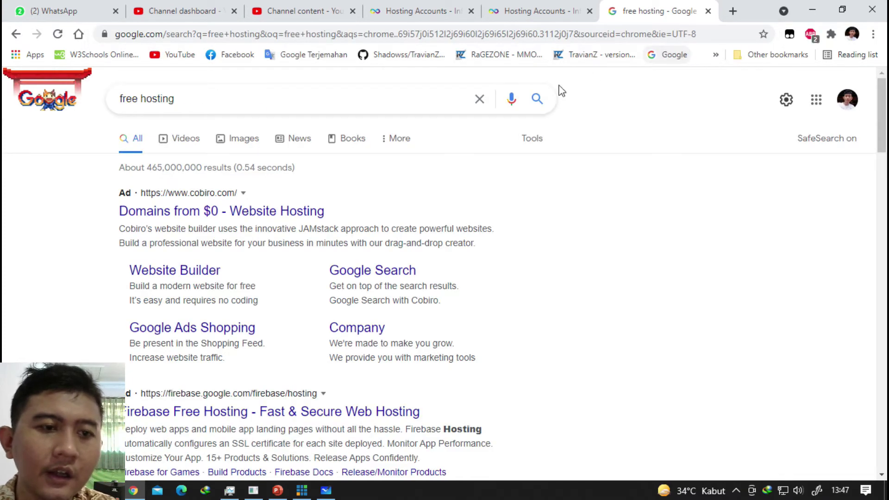
scroll(407, 205, down, 3)
scroll(252, 205, up, 3)
scroll(252, 214, down, 4)
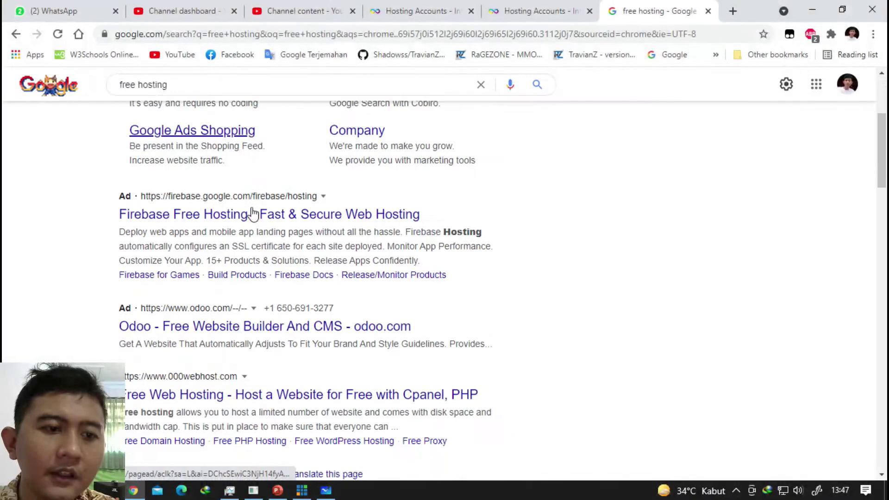
scroll(252, 214, down, 3)
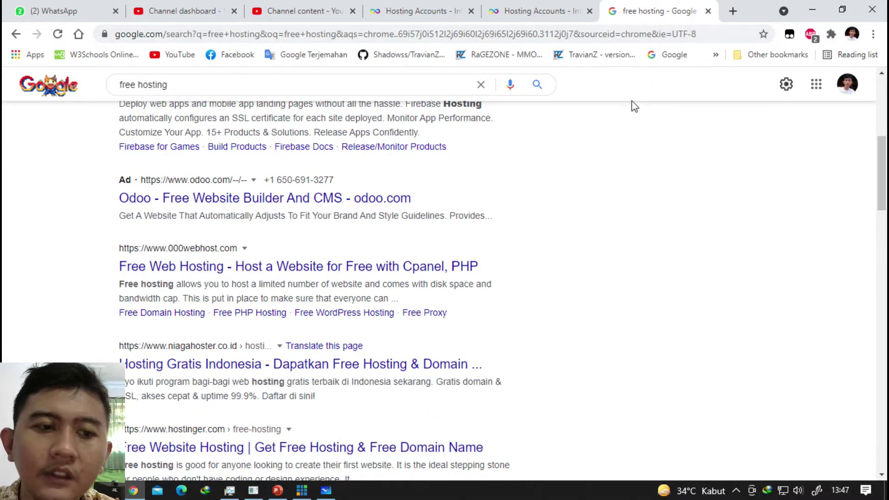
click(709, 11)
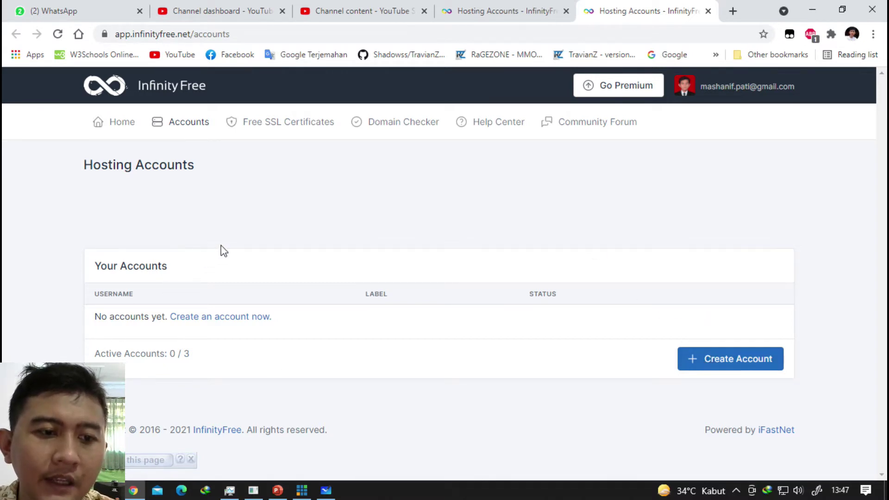
Go full screen, start a new hosting account and pick the .epizy.com domain extension.
key(F11)
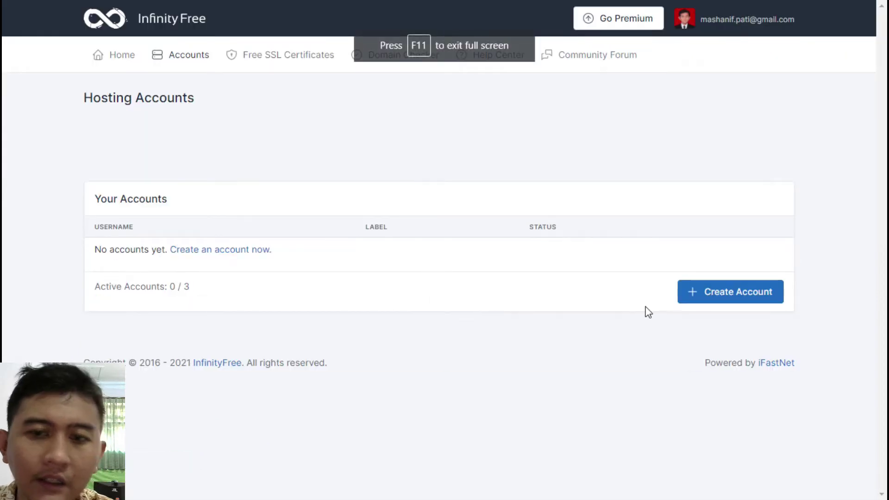
click(743, 297)
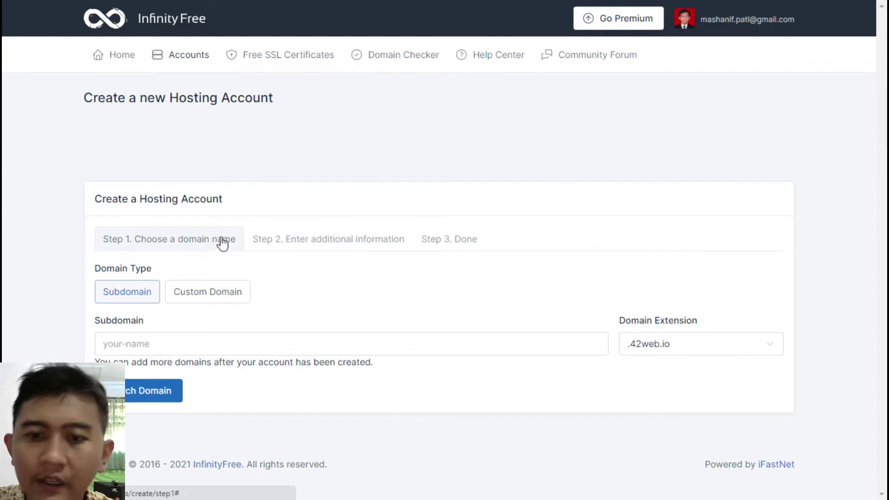
click(660, 347)
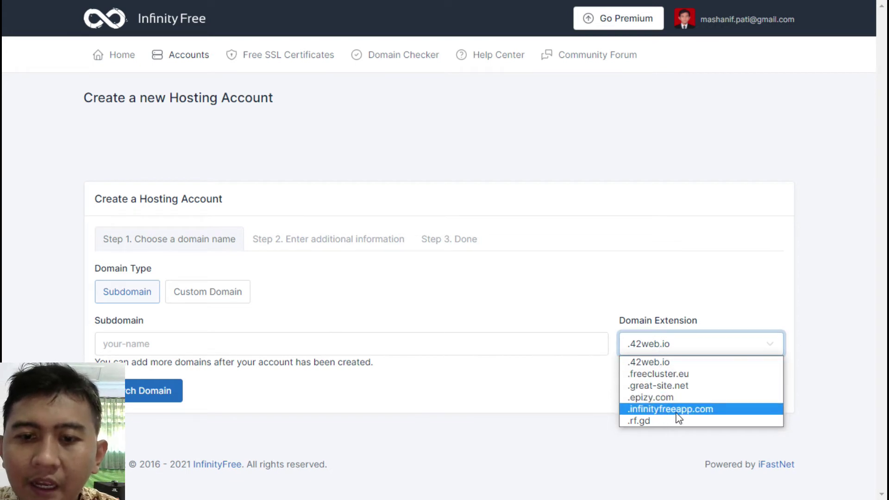
click(685, 398)
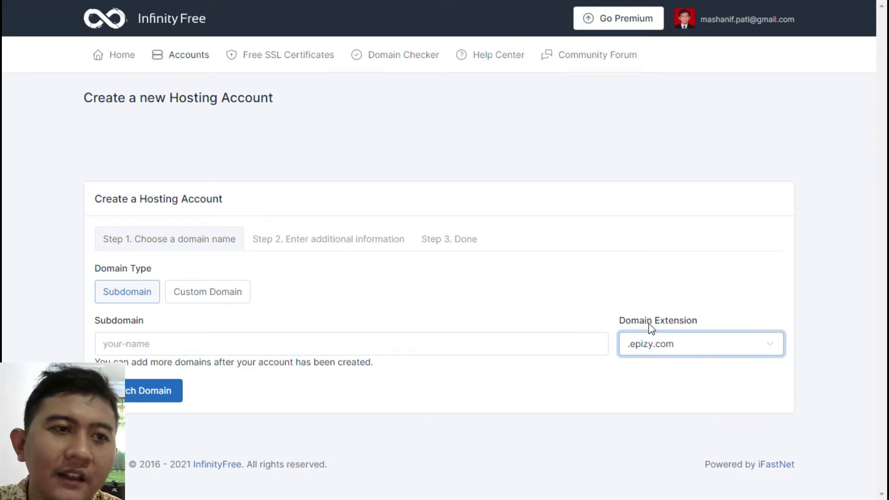
Switch the domain type to Custom Domain and back to Subdomain, then enter 'belajarasj'.
click(553, 345)
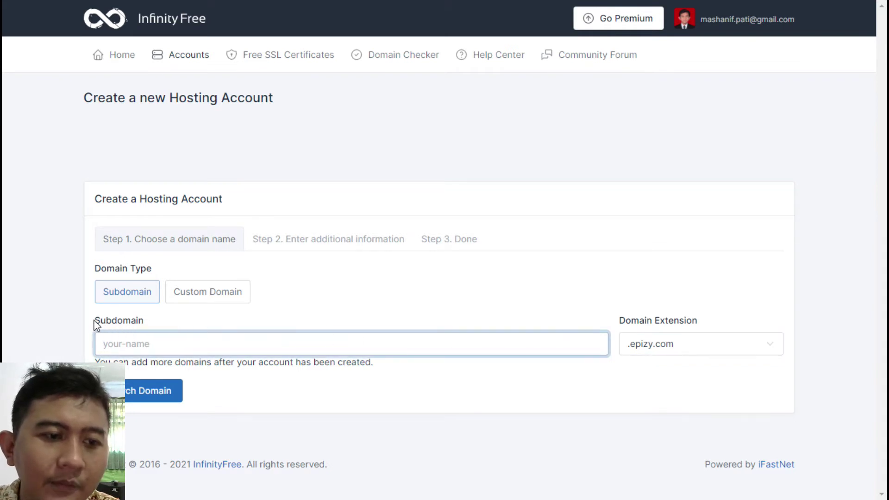
drag(94, 320, 135, 321)
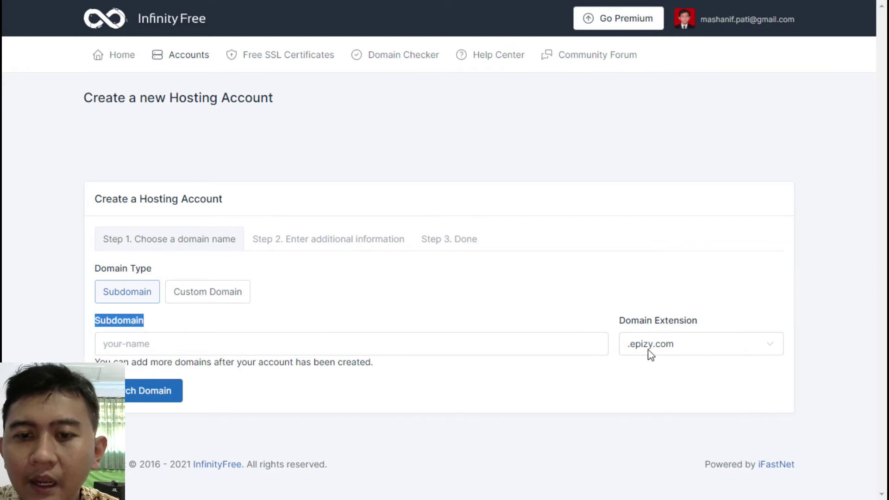
click(443, 346)
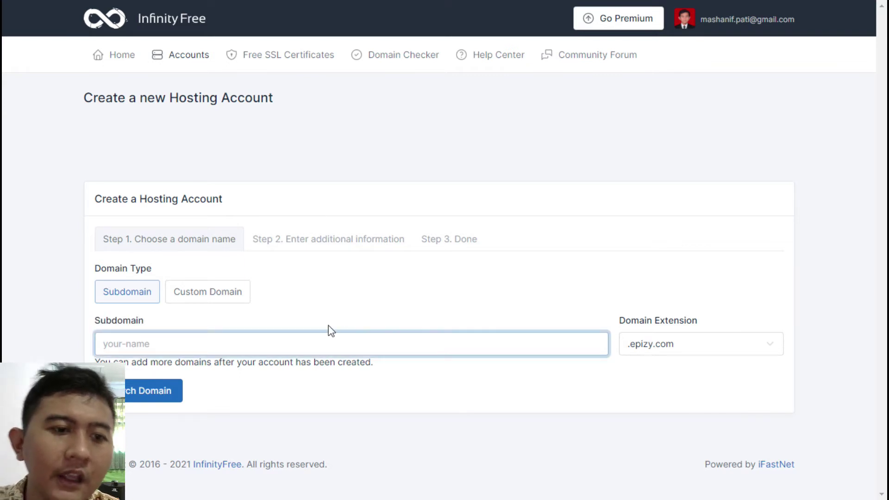
click(213, 298)
scroll(148, 295, down, 2)
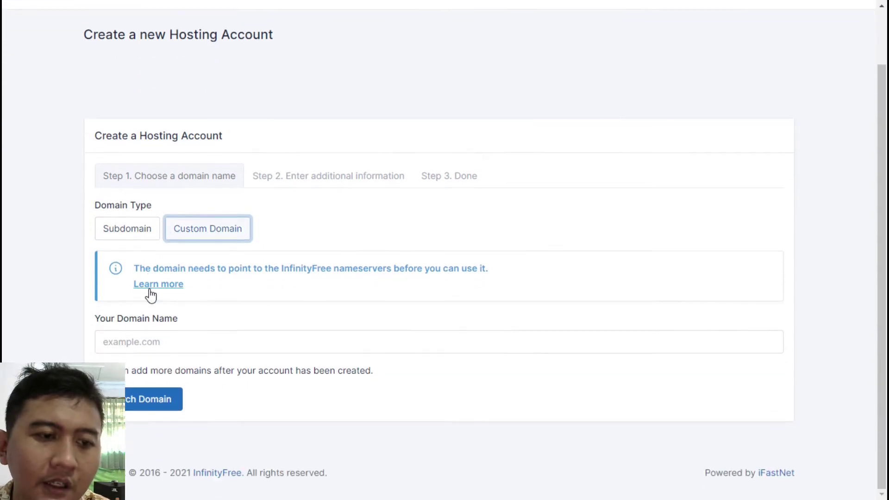
scroll(148, 296, up, 2)
click(122, 297)
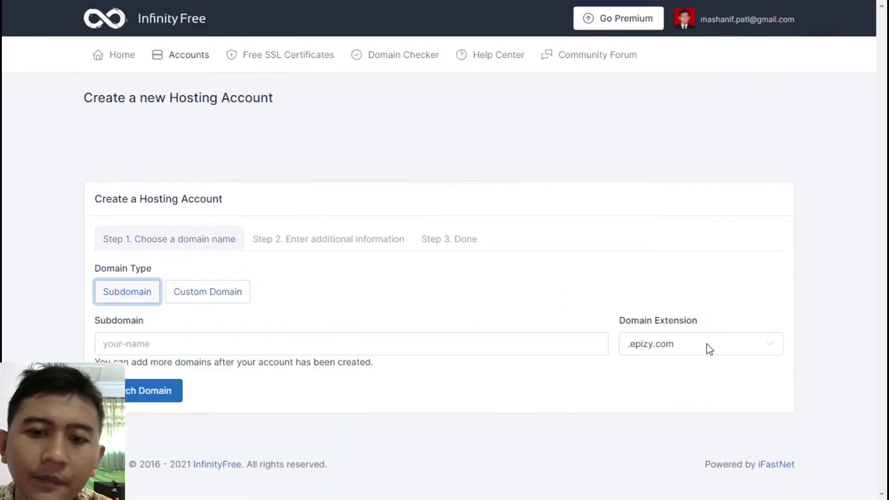
click(522, 345)
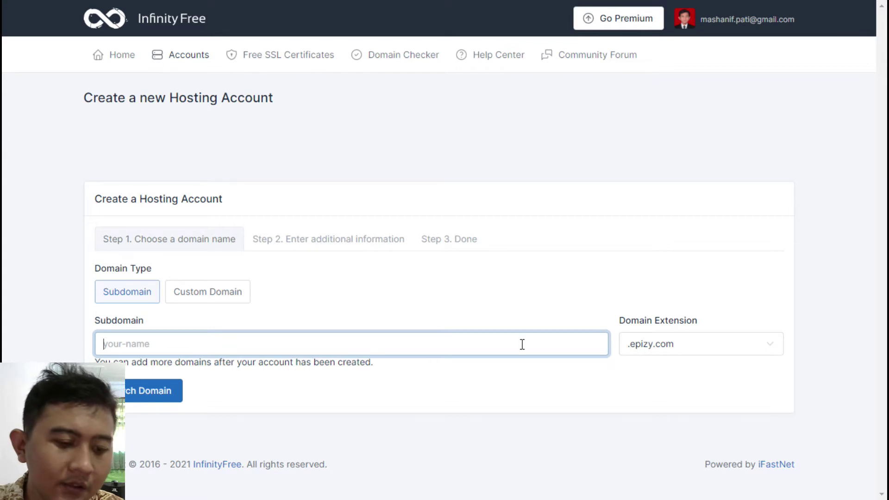
text(be)
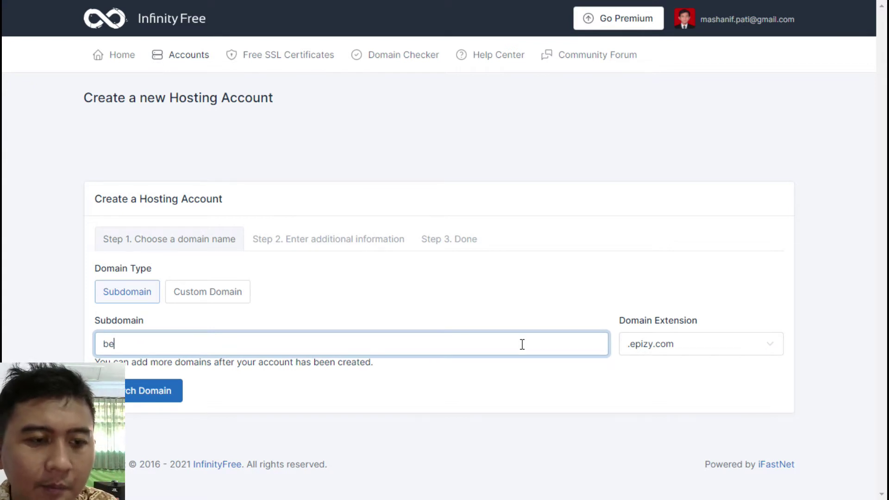
text(lajar)
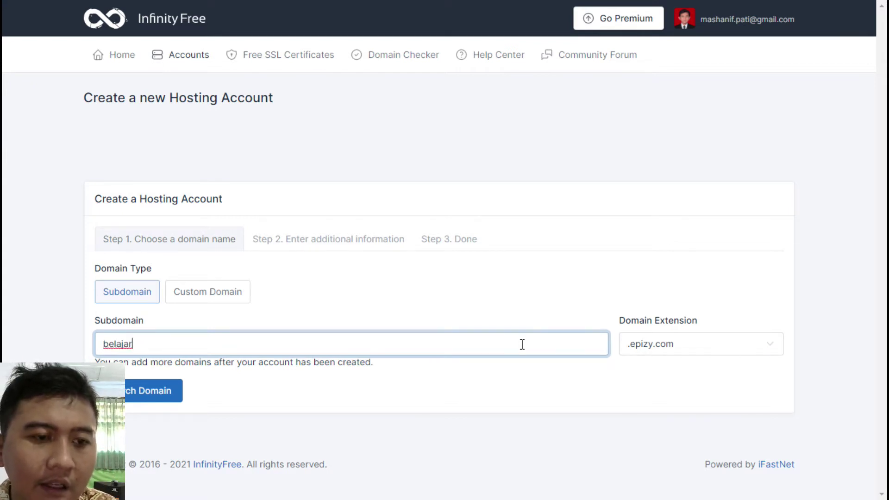
text(asjxii)
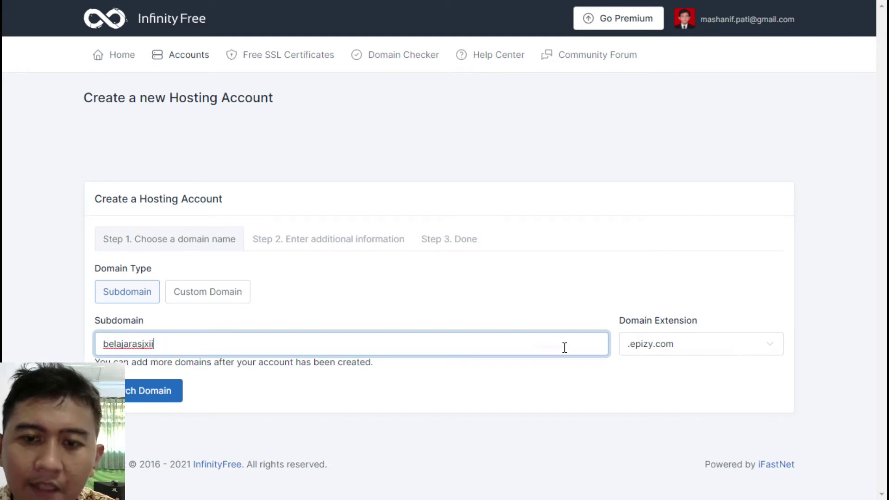
Search availability of belajarasjxii.epizy.com and inspect the resulting account label.
click(161, 399)
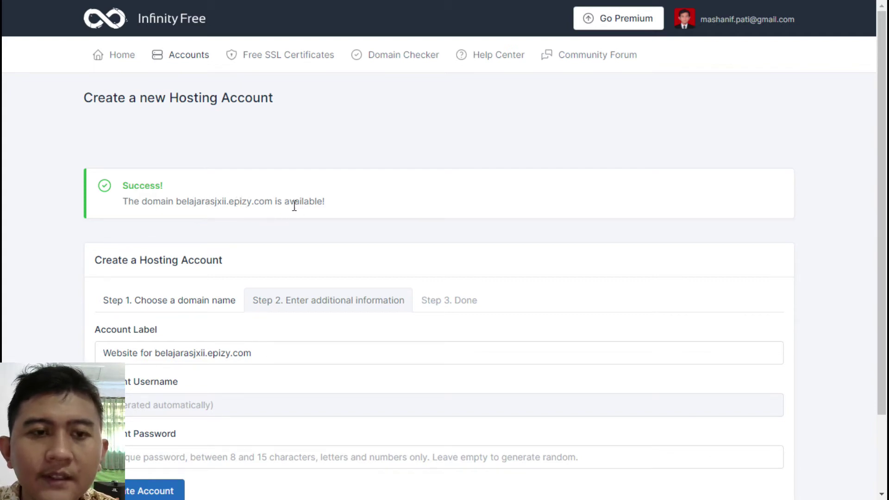
scroll(248, 250, down, 2)
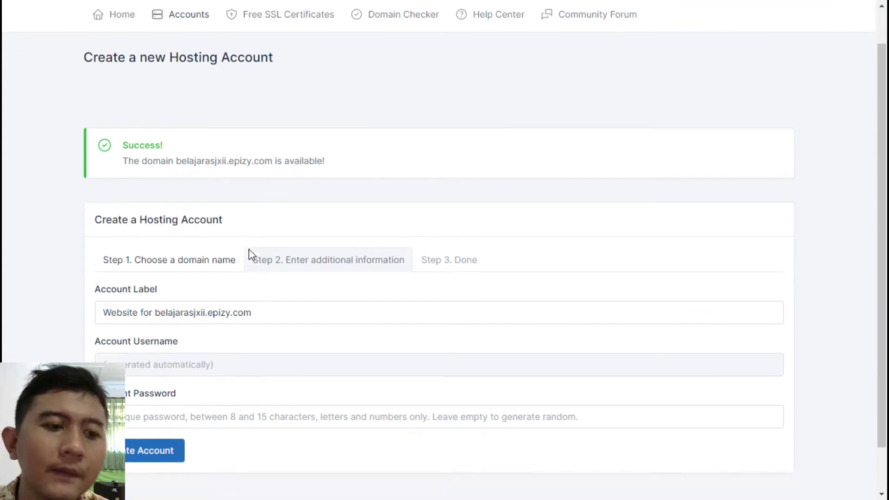
double_click(278, 264)
click(260, 262)
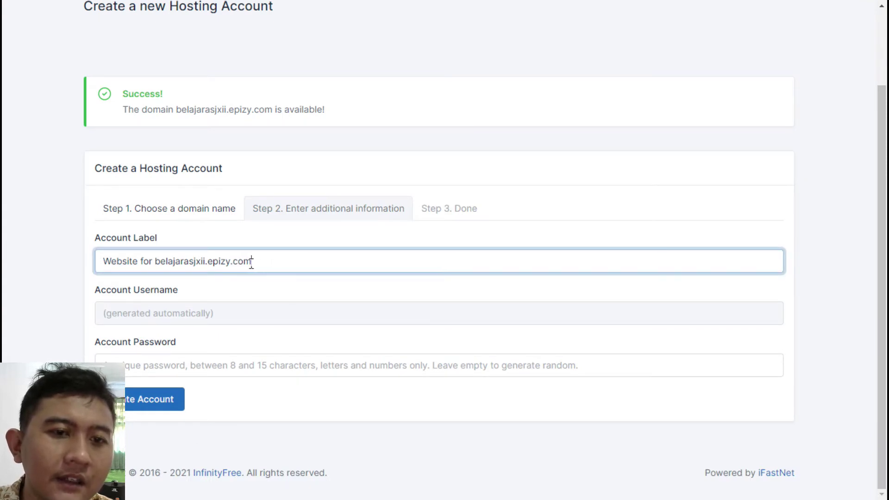
scroll(217, 269, up, 2)
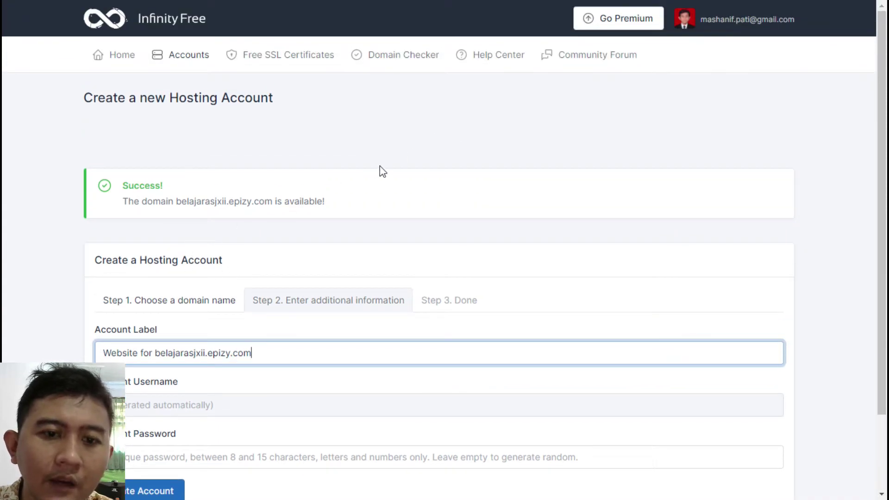
scroll(382, 172, down, 2)
Return to Step 1 and choose the .epizy.com domain extension.
click(234, 215)
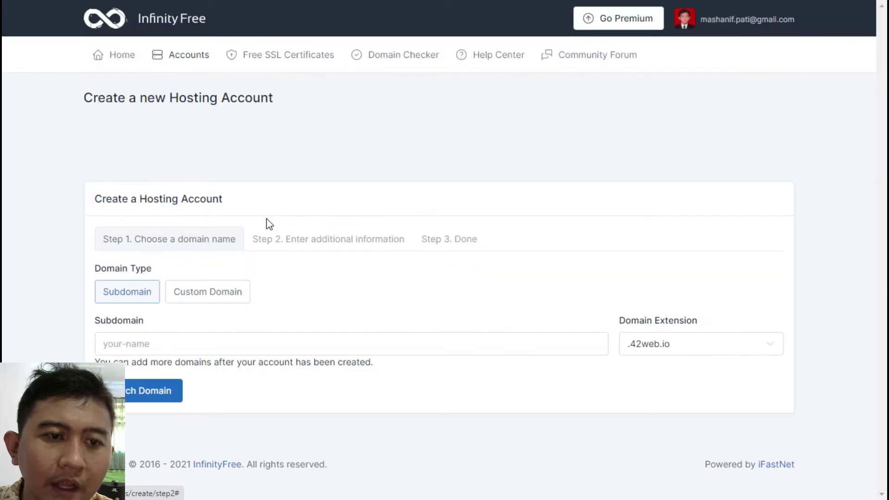
click(231, 344)
click(719, 349)
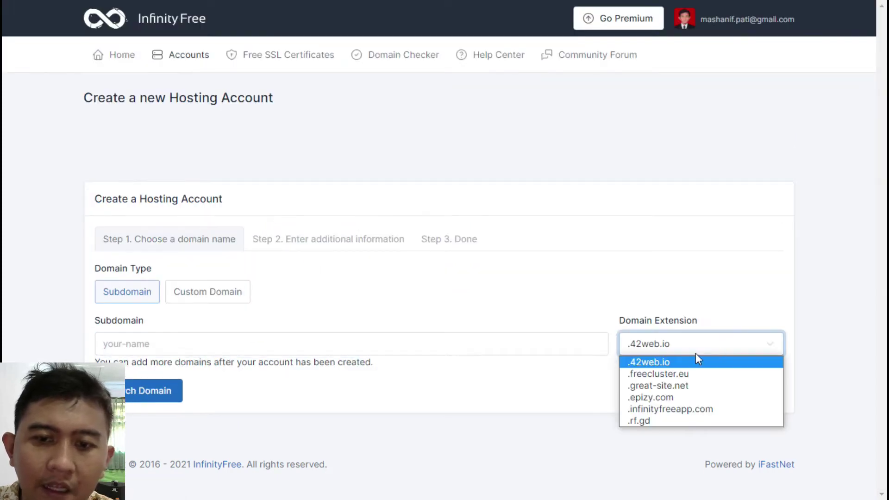
click(663, 398)
Search the subdomain, hit the already-in-use error, and select the name to replace with belajarasxii.
click(327, 344)
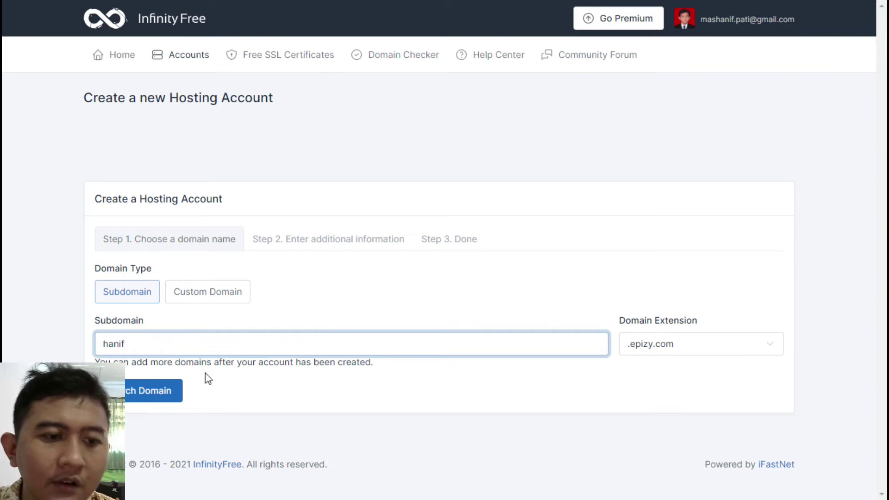
click(153, 391)
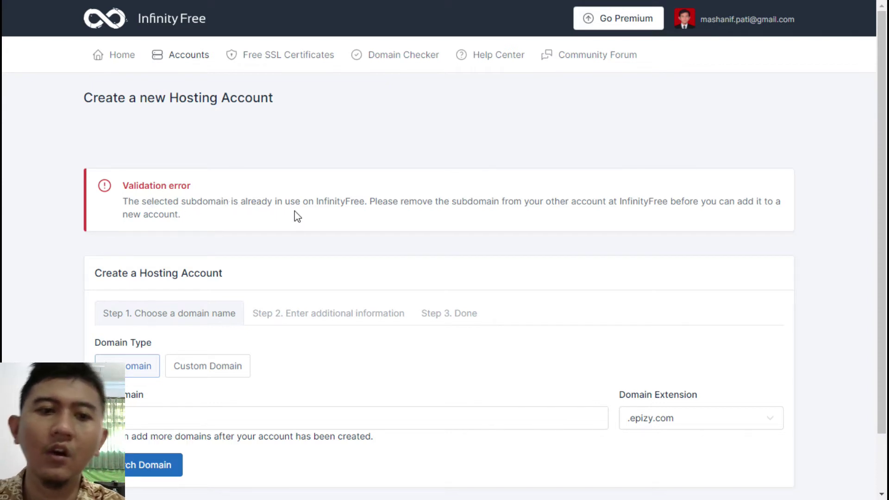
scroll(341, 218, down, 2)
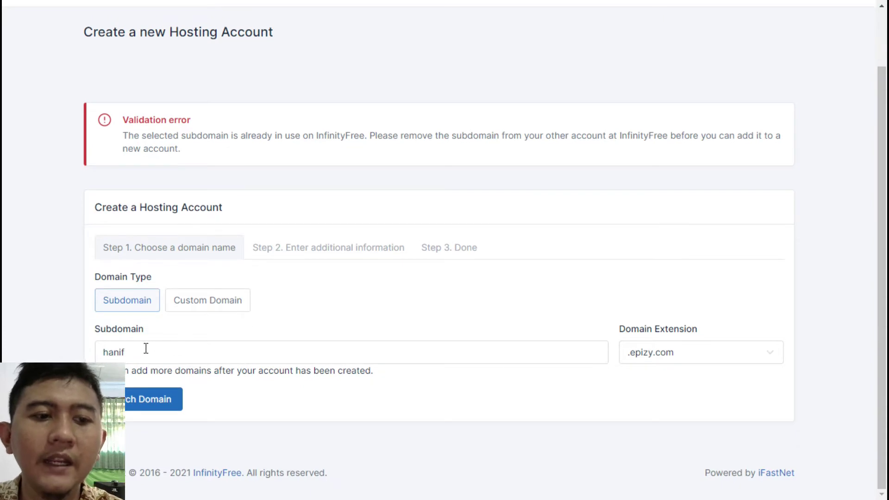
drag(141, 352, 102, 352)
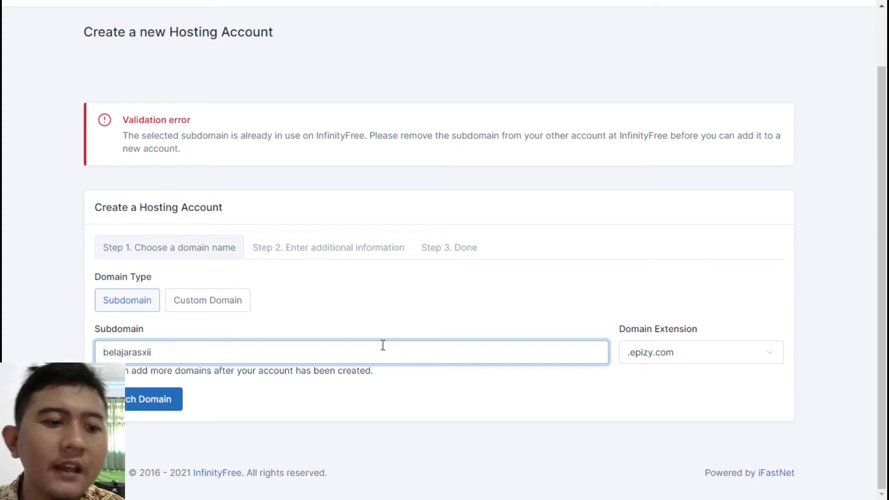
Search belajarasxii.epizy.com, review the label 'Website for belajarasxii.epizy.com', and create the account.
click(141, 401)
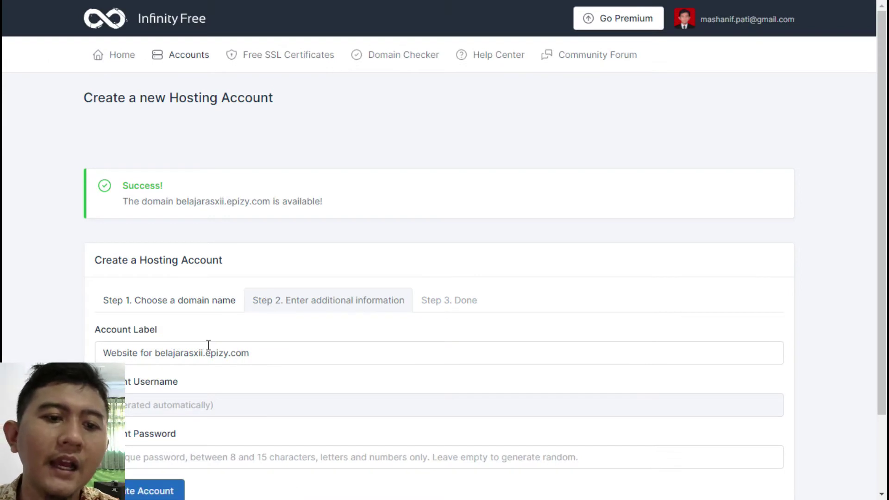
scroll(174, 319, down, 2)
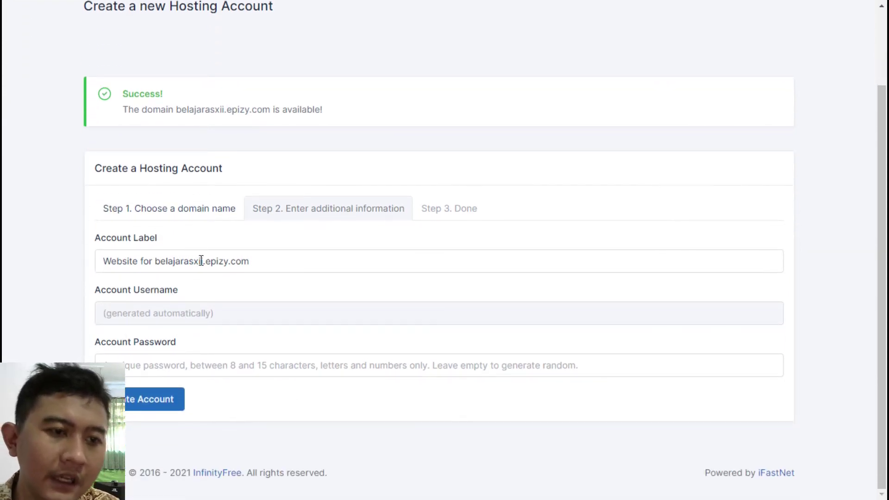
click(252, 260)
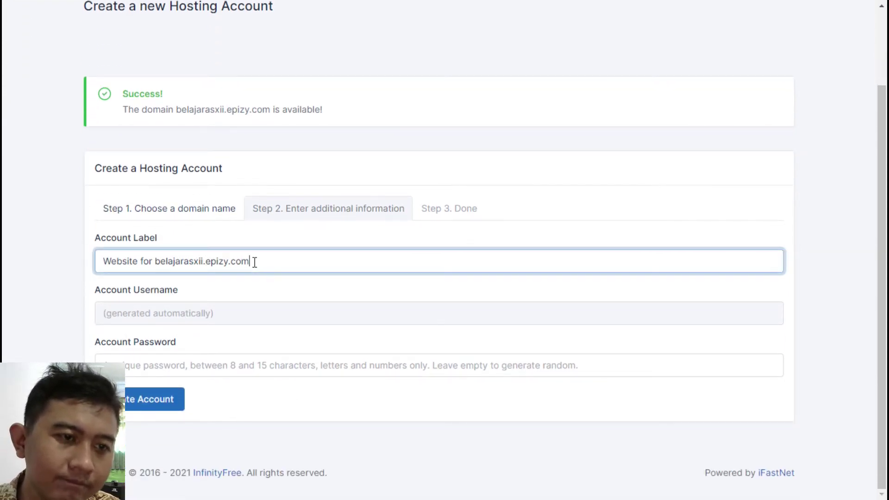
triple_click(108, 266)
click(300, 265)
drag(276, 265, 222, 264)
click(157, 262)
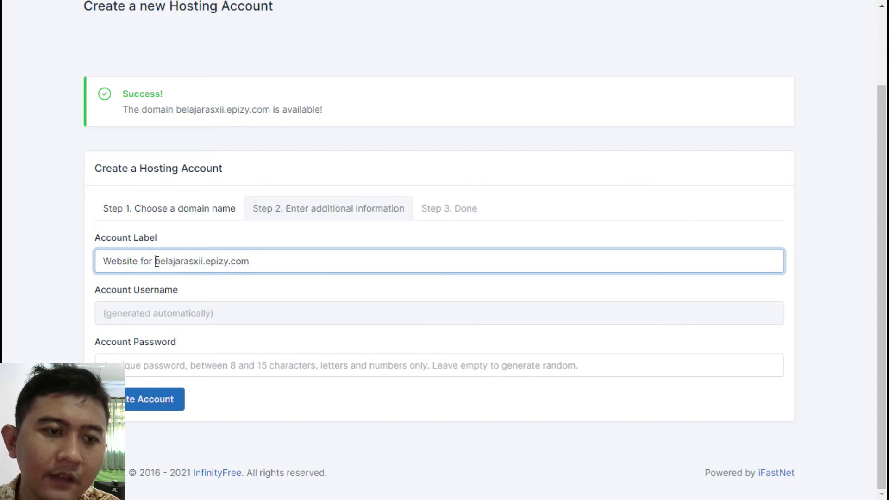
drag(157, 262, 97, 262)
click(286, 262)
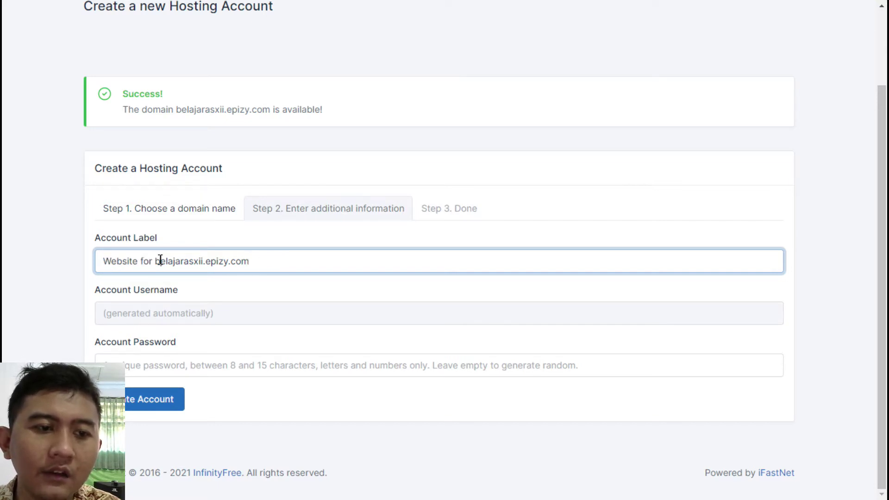
drag(160, 260, 45, 266)
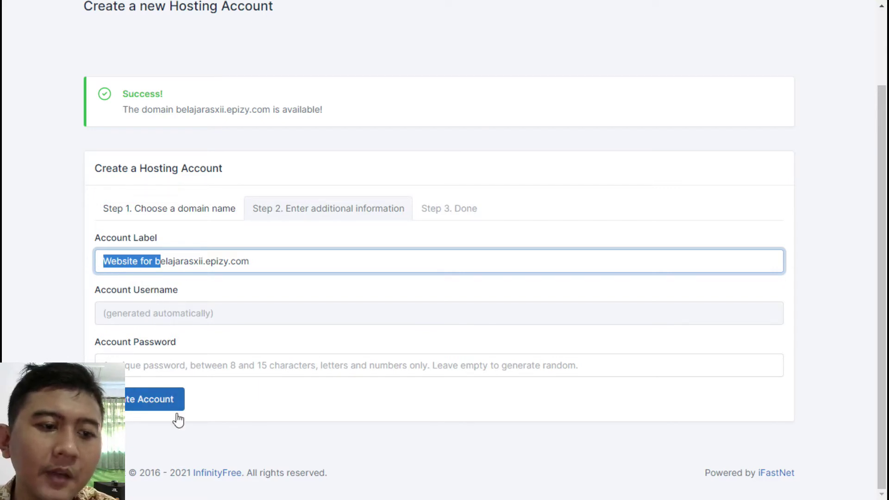
click(159, 407)
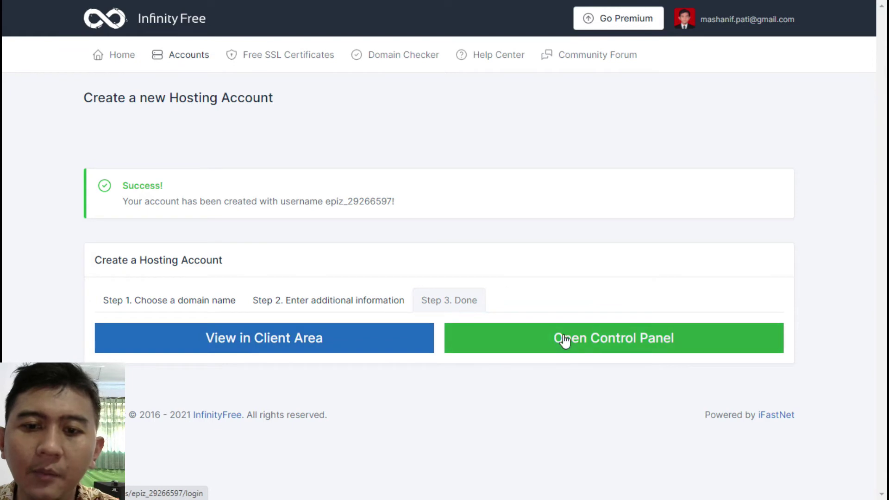
Exit full screen and open the new account's View in Client Area link in a new tab.
key(F11)
scroll(375, 325, down, 1)
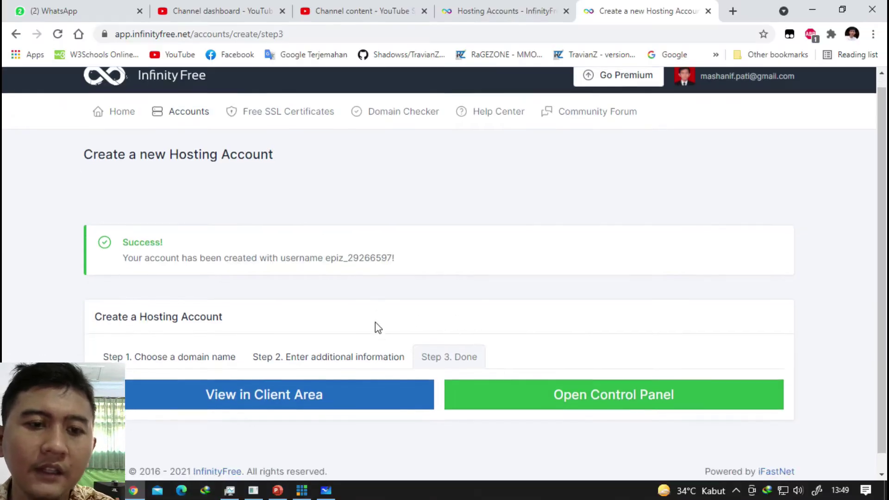
double_click(337, 239)
triple_click(338, 239)
click(423, 265)
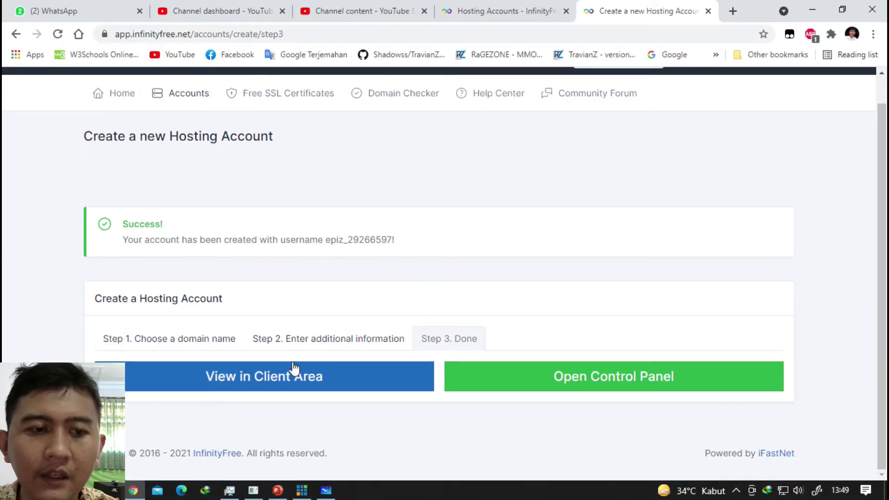
right_click(300, 378)
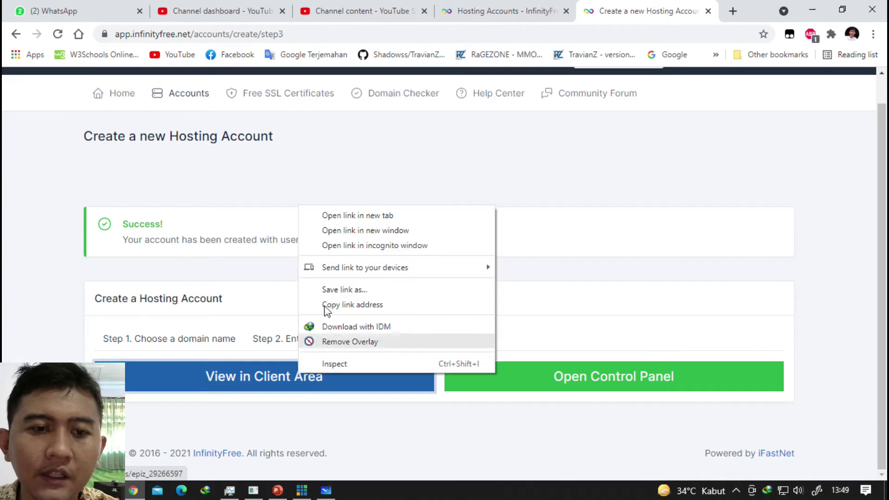
click(360, 216)
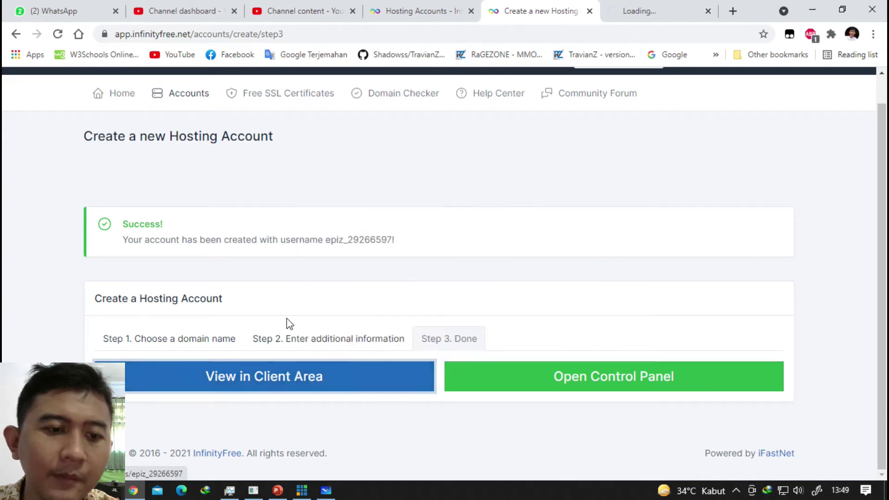
Switch to the new Client Area tab and go to the client area home.
click(647, 12)
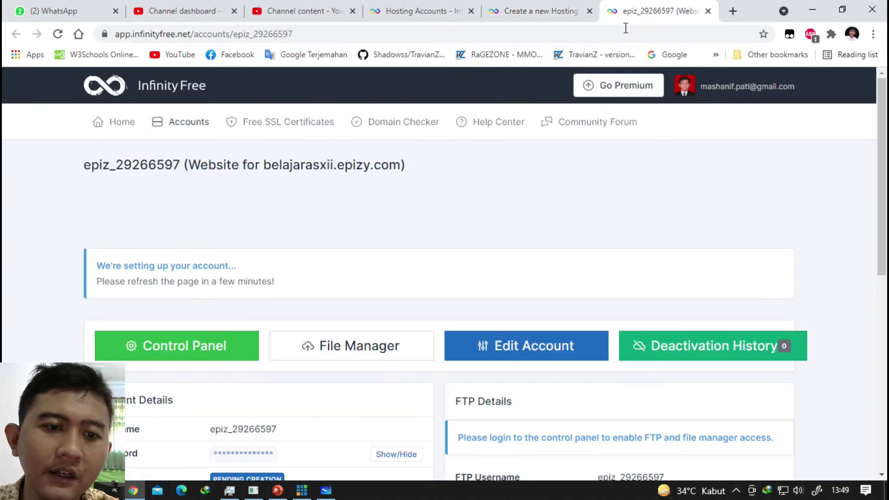
scroll(507, 133, down, 8)
scroll(507, 132, up, 10)
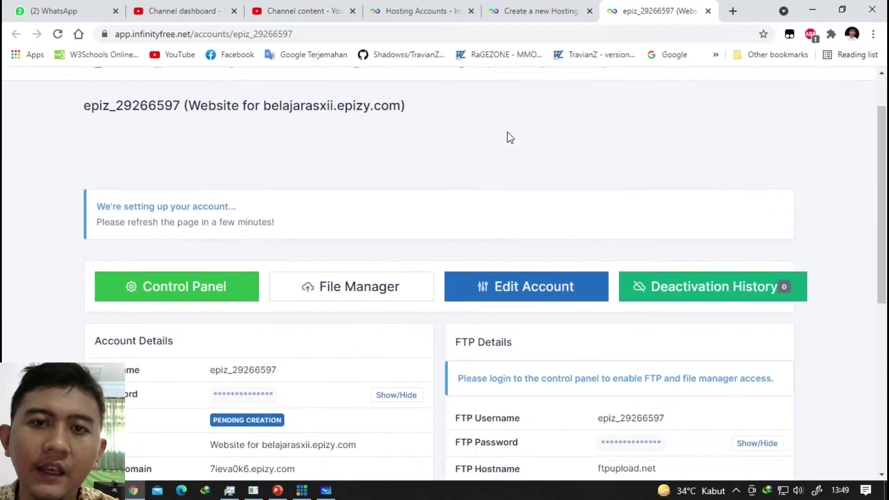
click(532, 5)
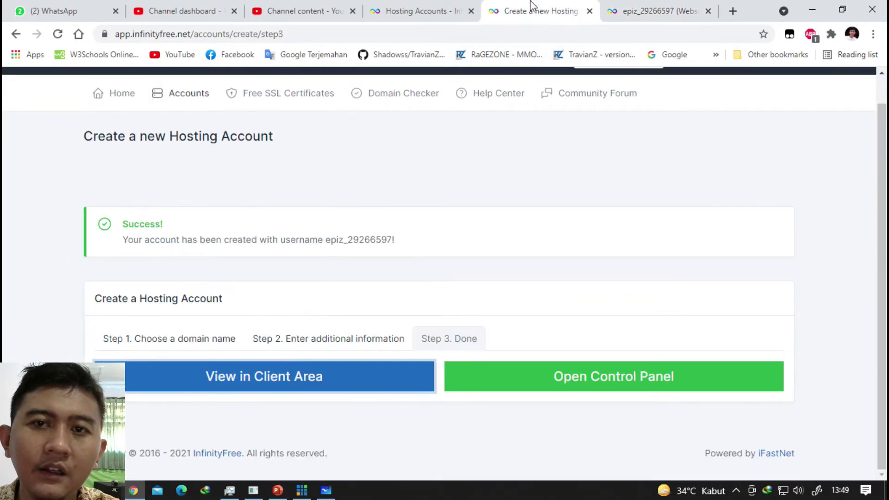
click(634, 10)
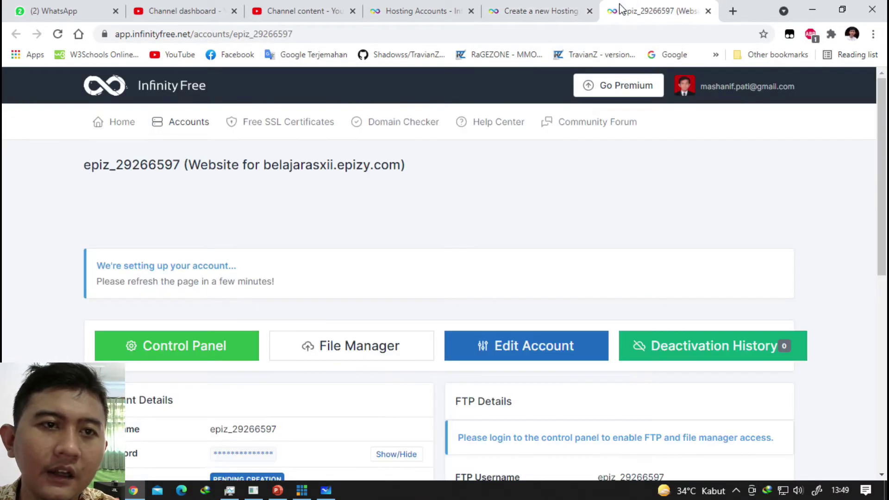
click(681, 86)
click(434, 204)
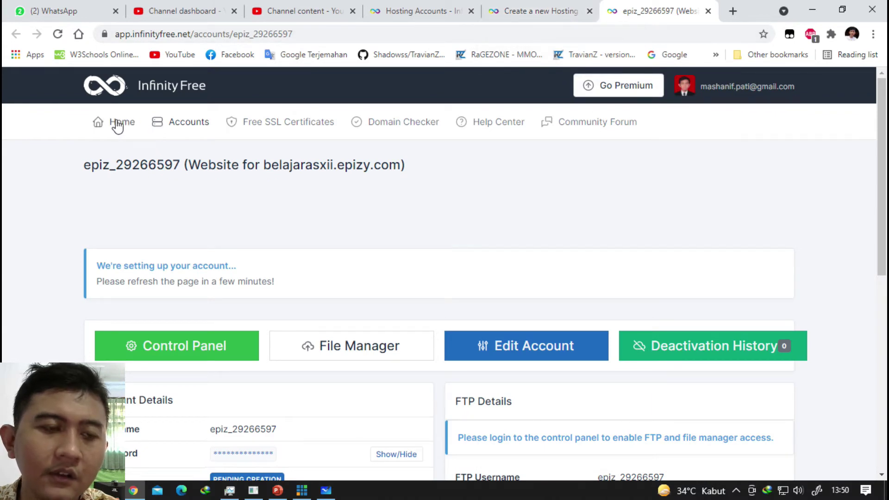
click(151, 126)
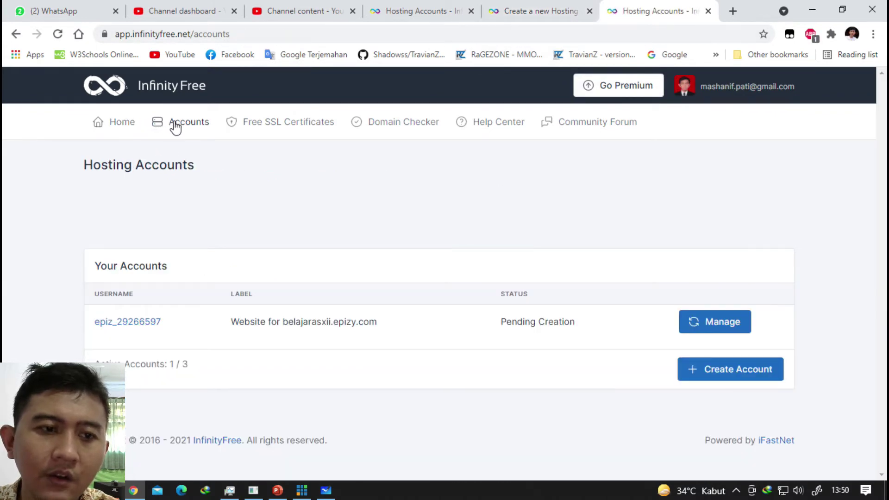
Open the belajarasxii.epizy.com management page from the hosting accounts list.
click(715, 325)
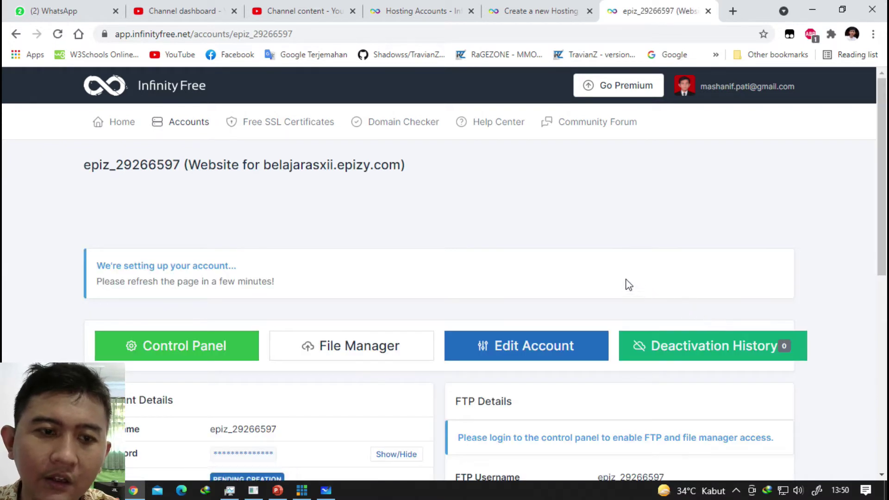
scroll(539, 246, down, 4)
scroll(520, 206, up, 4)
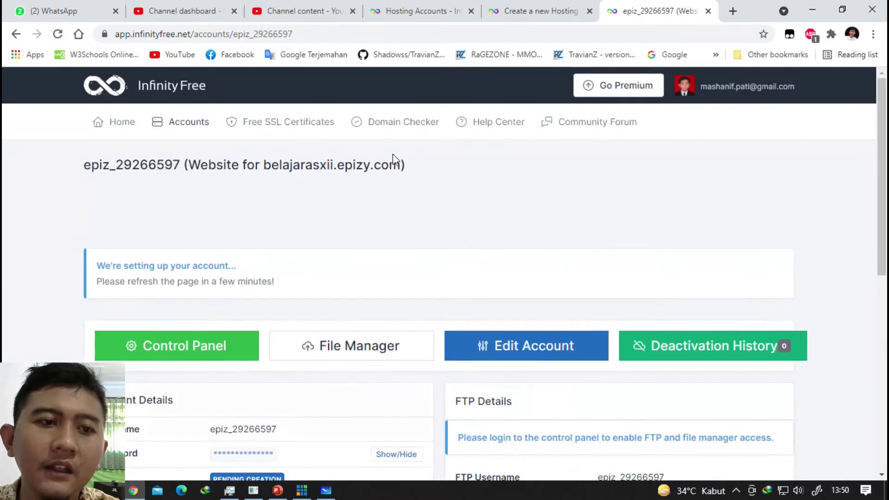
click(209, 124)
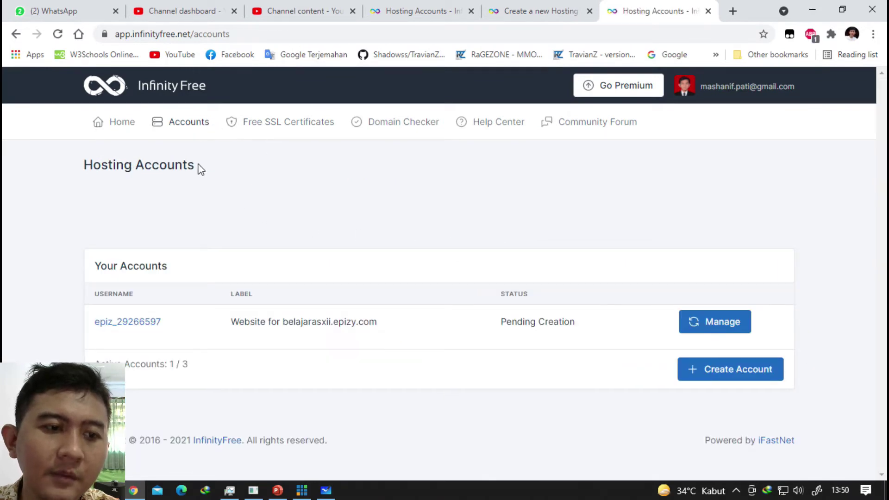
click(715, 321)
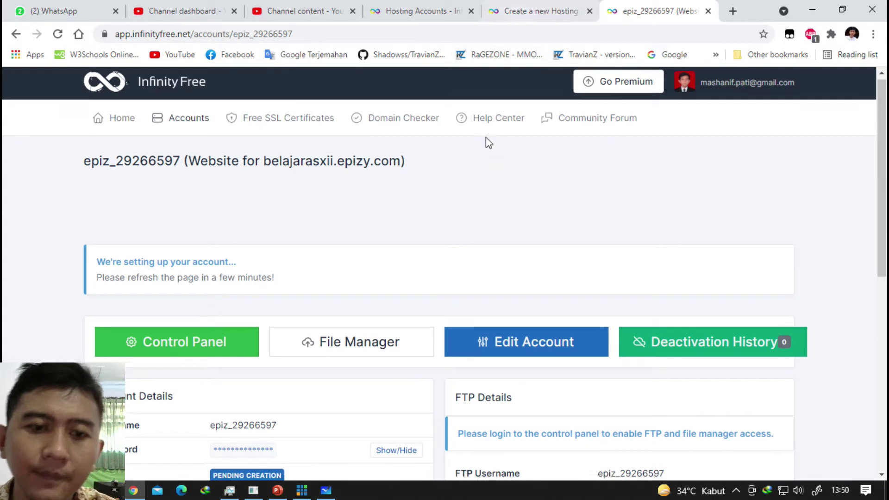
scroll(485, 139, down, 5)
scroll(403, 175, up, 2)
Scroll the account page to the Account Details and FTP Details panels, showing ftpupload.net.
click(528, 11)
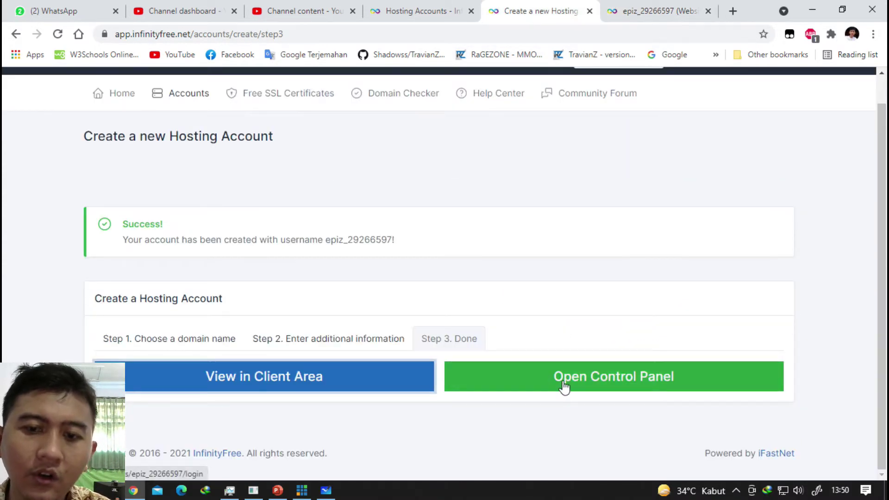
click(649, 11)
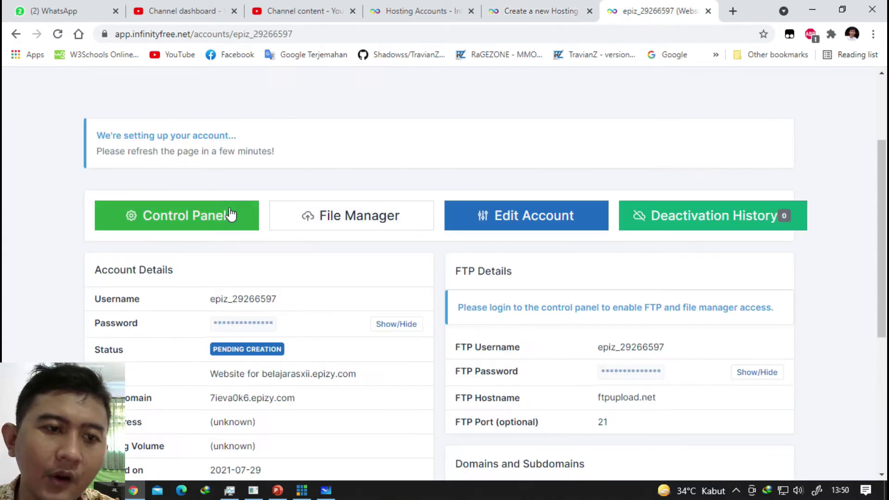
scroll(445, 93, up, 3)
scroll(445, 93, down, 3)
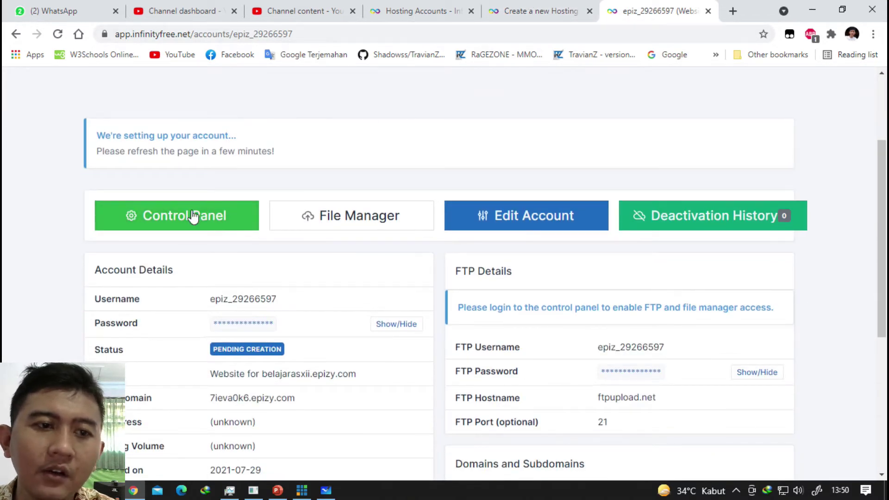
scroll(180, 176, down, 2)
scroll(190, 169, up, 4)
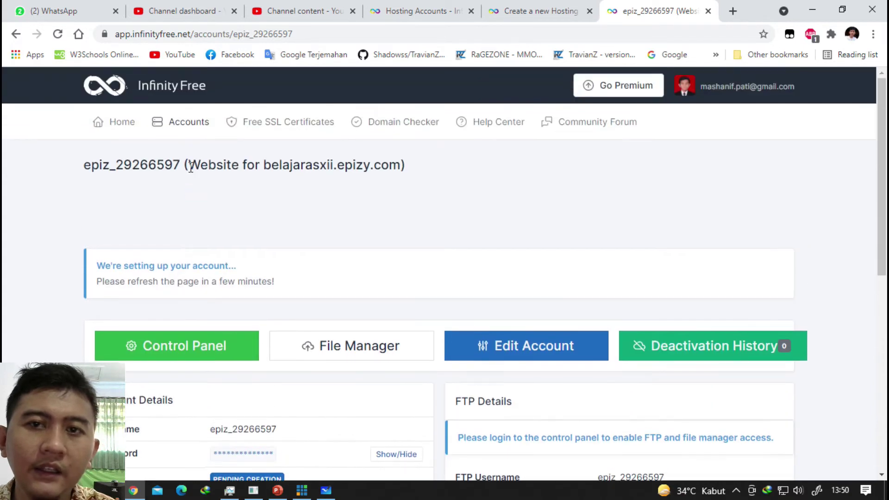
scroll(218, 190, down, 4)
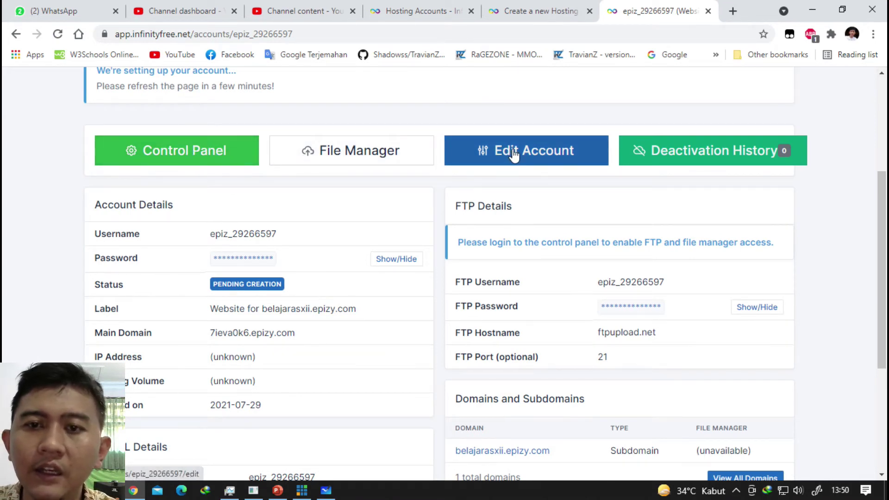
scroll(694, 157, down, 1)
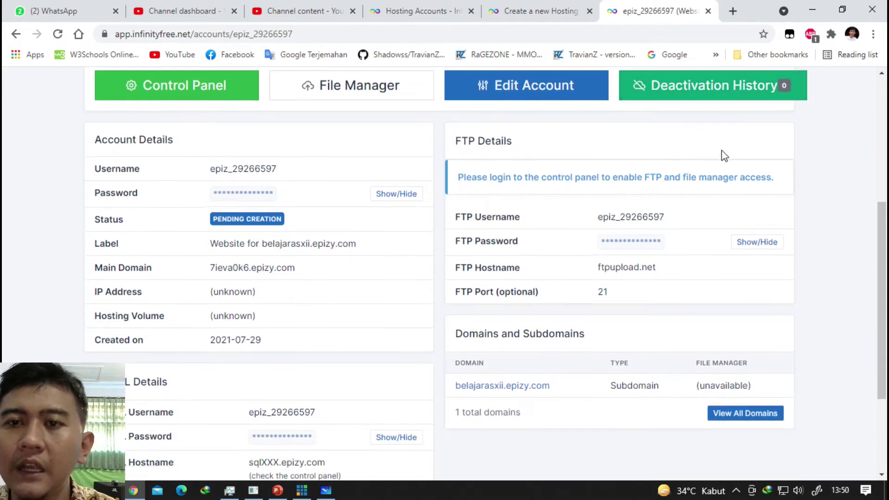
scroll(759, 120, down, 1)
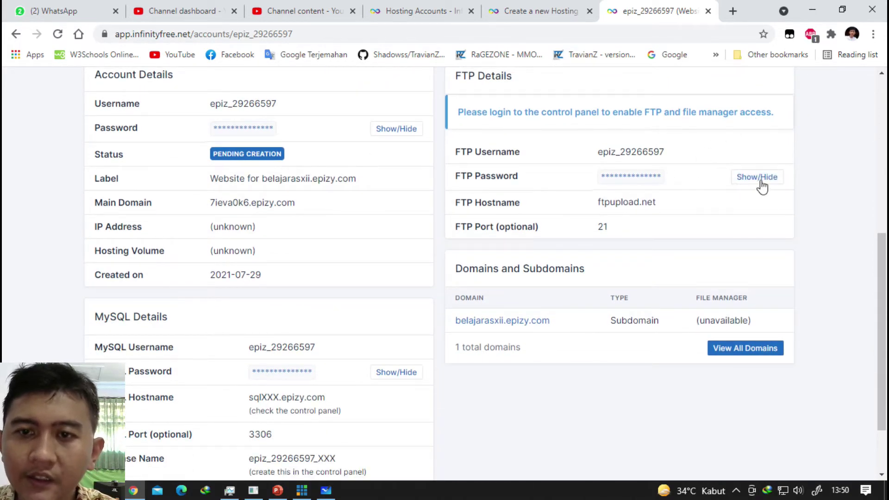
drag(467, 152, 519, 152)
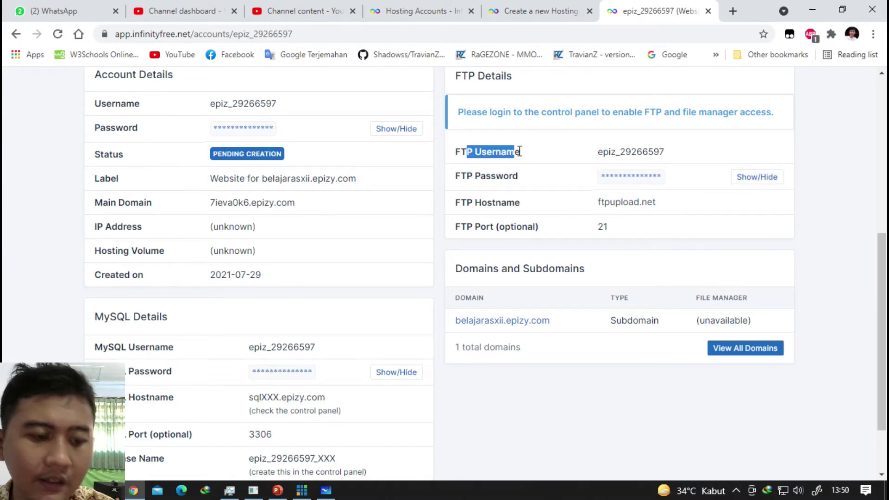
scroll(520, 153, up, 1)
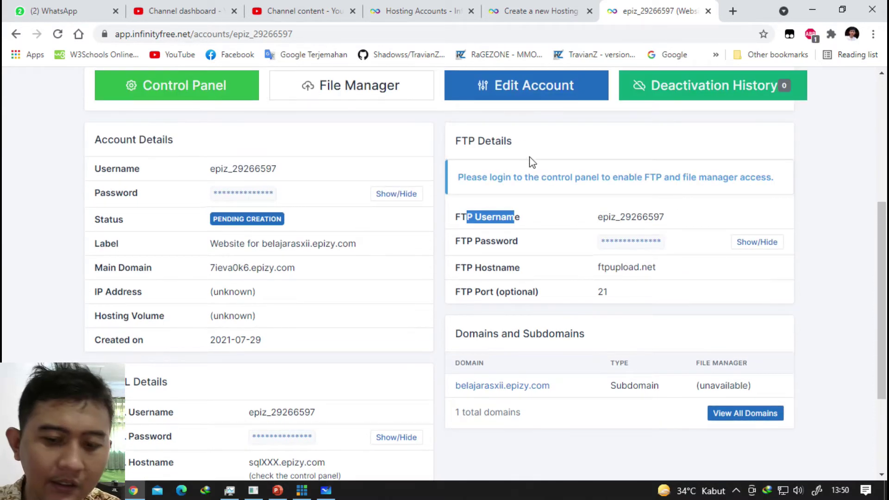
key(super+plus)
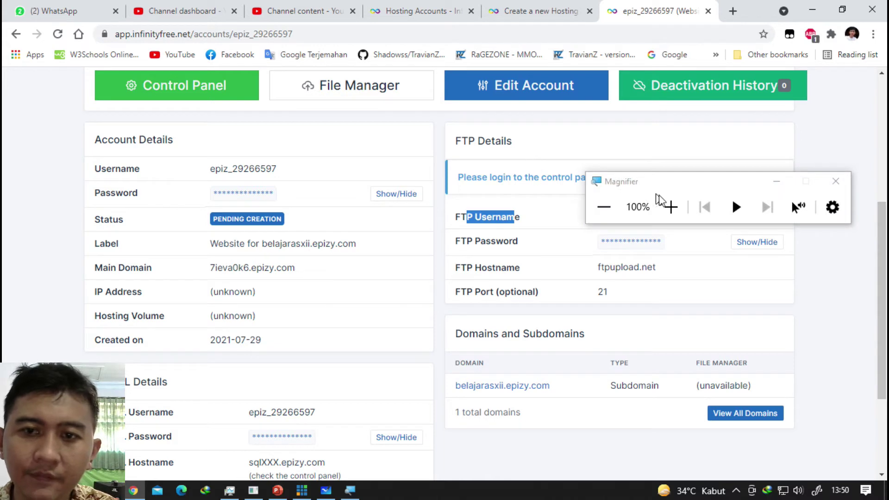
click(669, 206)
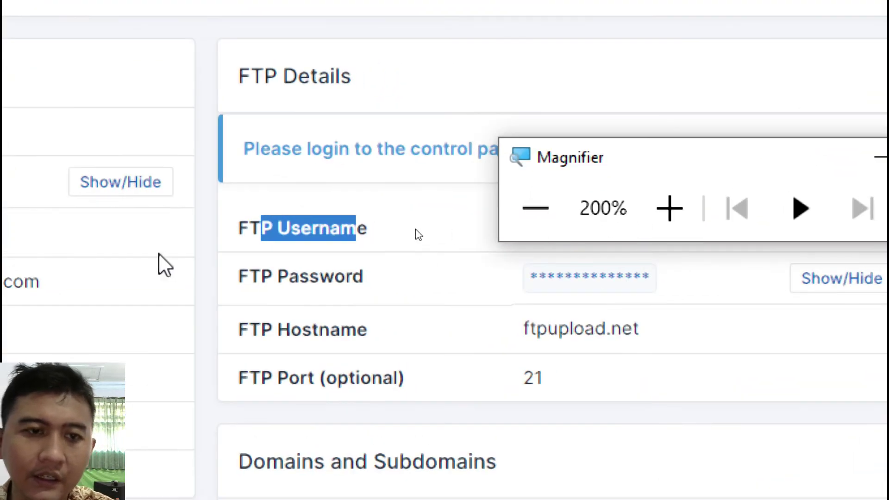
drag(589, 148, 602, 387)
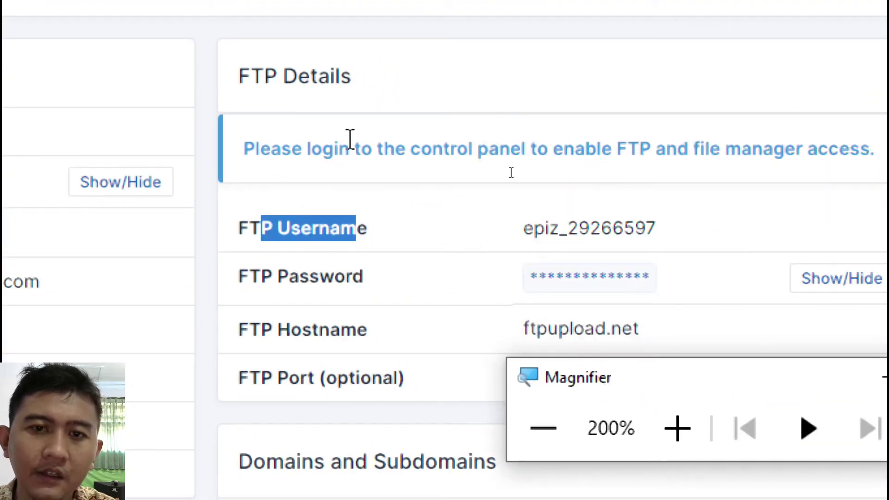
click(351, 140)
double_click(536, 231)
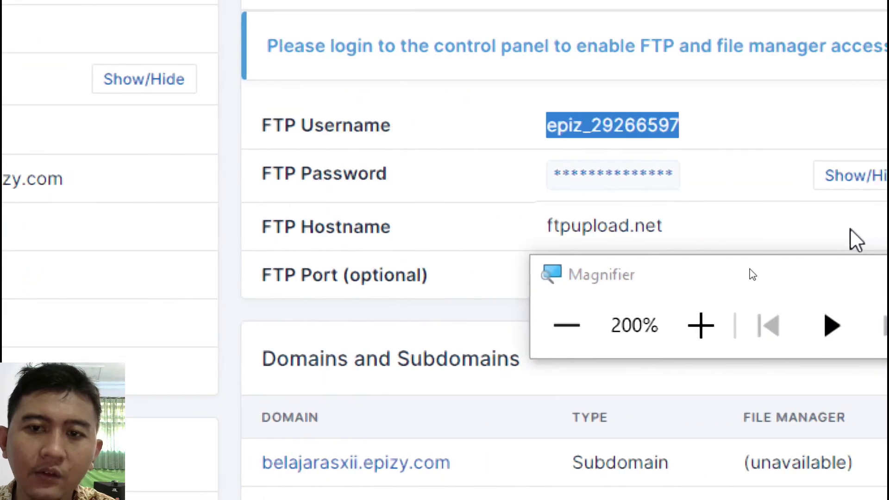
click(324, 232)
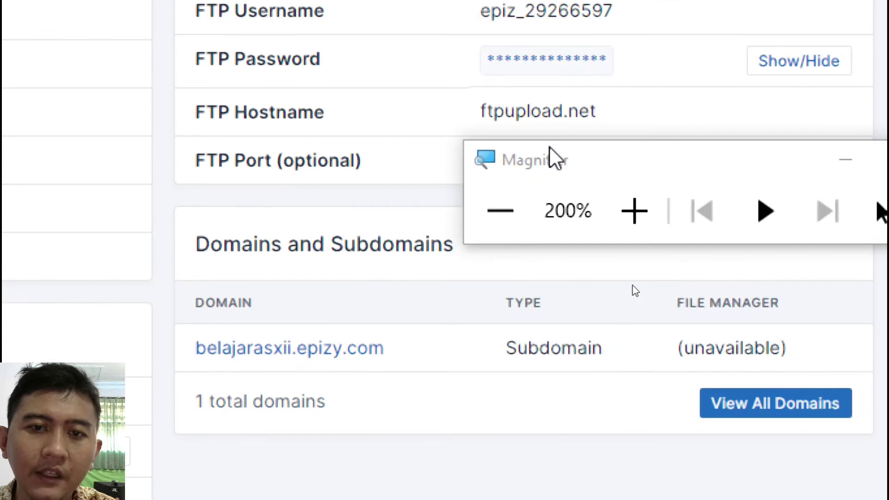
drag(551, 153, 508, 219)
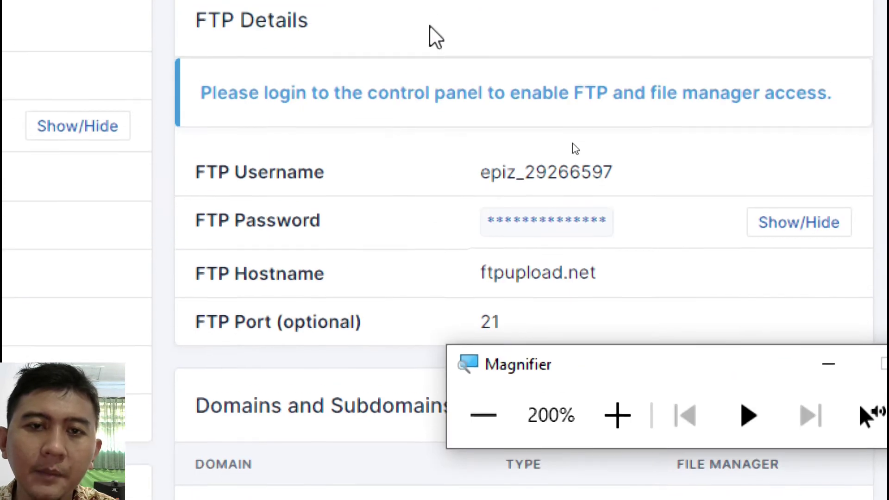
double_click(244, 178)
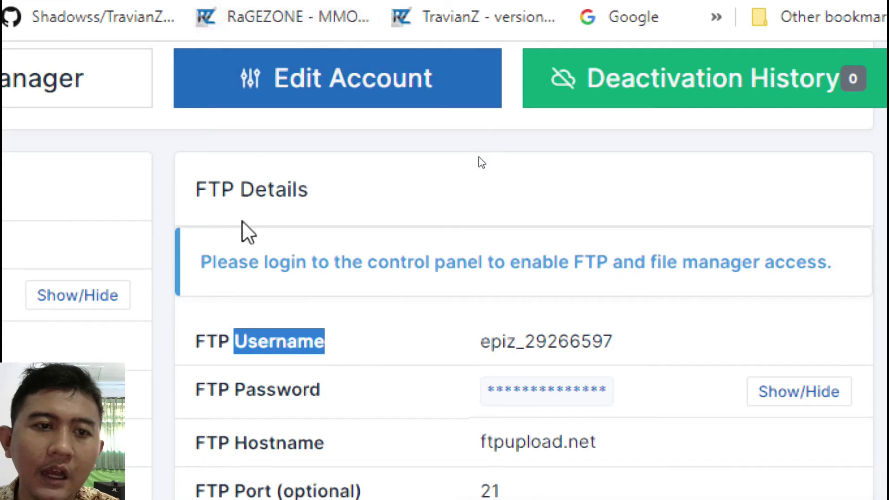
click(259, 191)
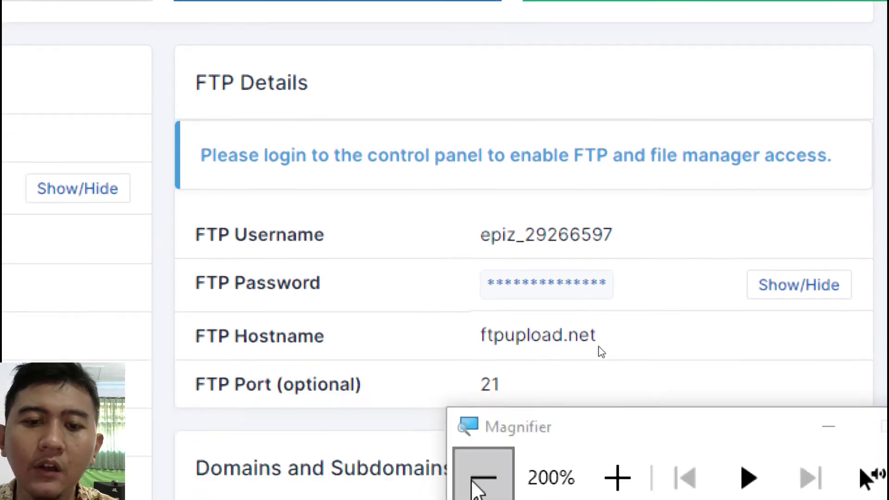
click(482, 429)
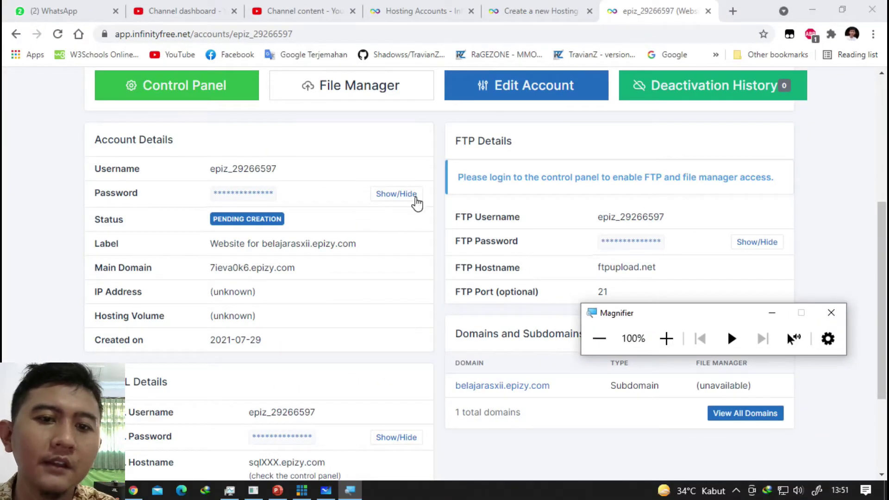
drag(455, 140, 528, 143)
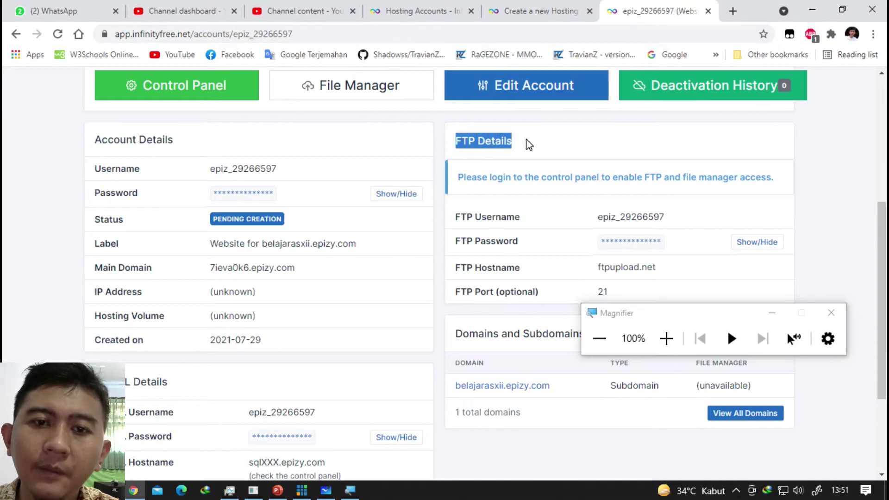
click(520, 147)
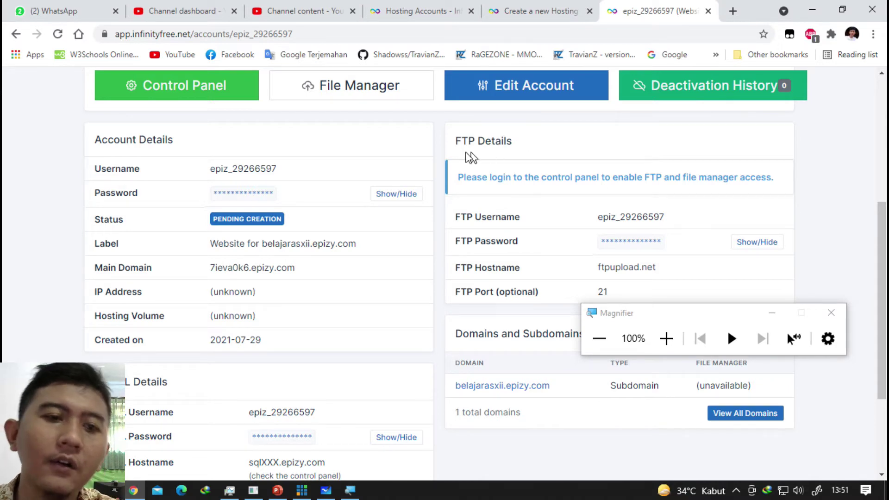
double_click(285, 169)
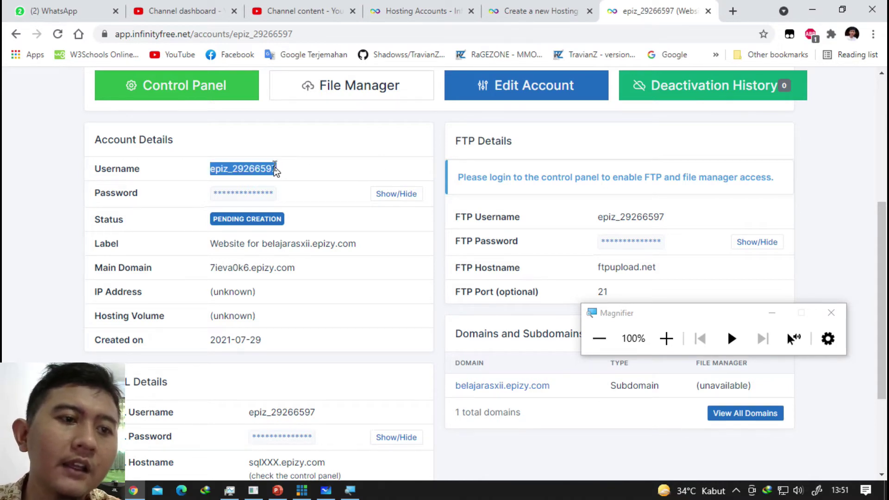
click(184, 171)
double_click(139, 169)
triple_click(144, 139)
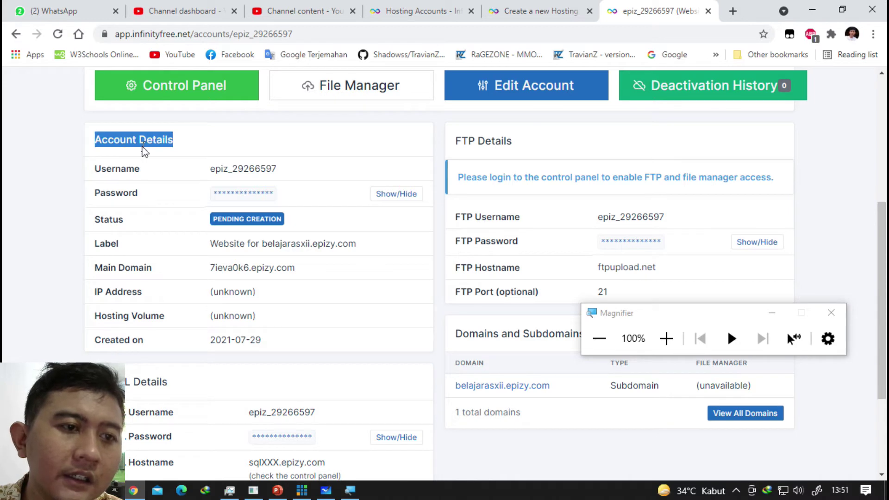
drag(604, 317, 472, 190)
click(307, 153)
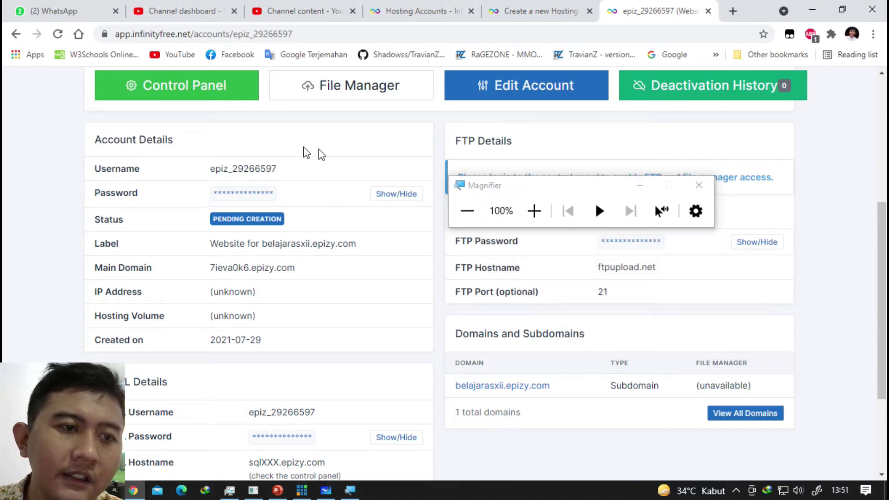
scroll(199, 149, down, 1)
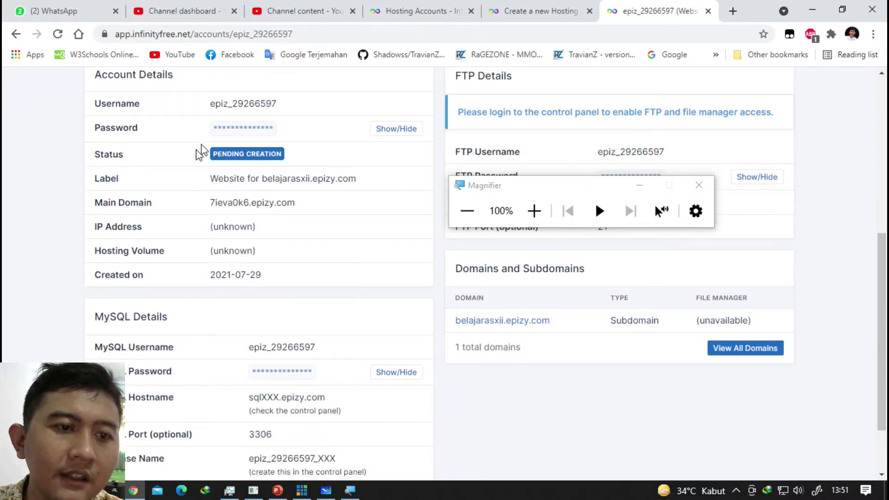
scroll(249, 279, down, 1)
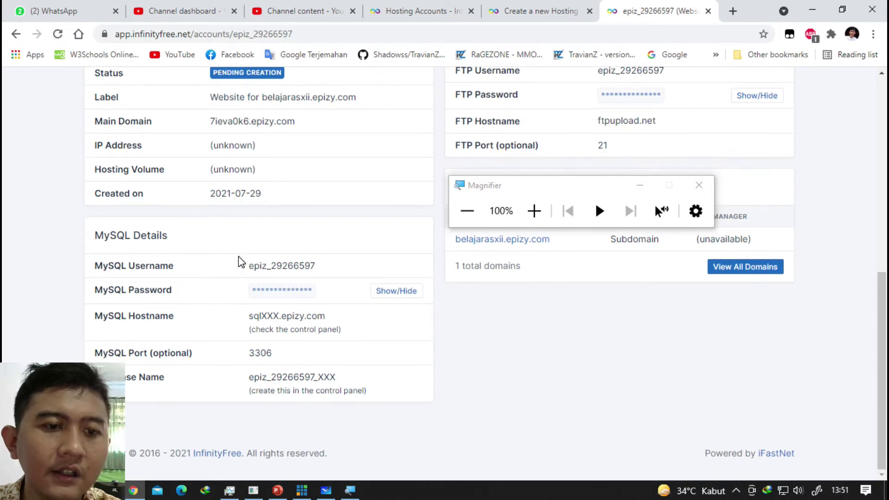
drag(253, 266, 312, 268)
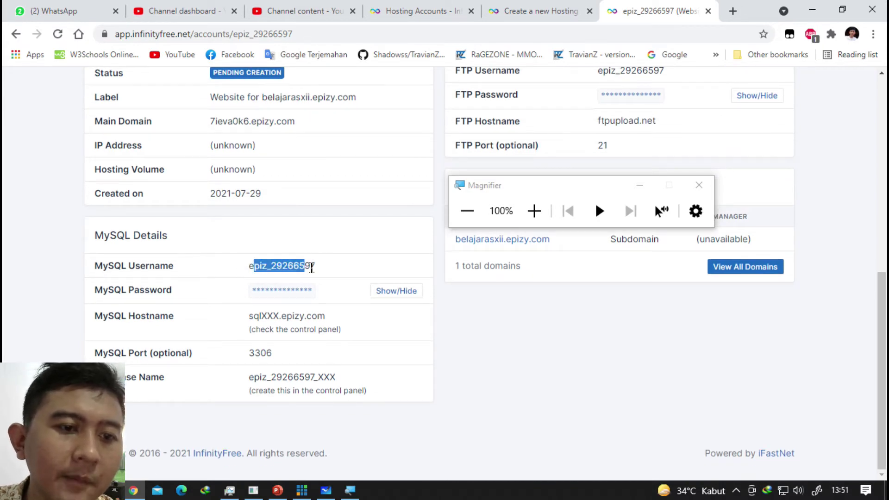
click(339, 314)
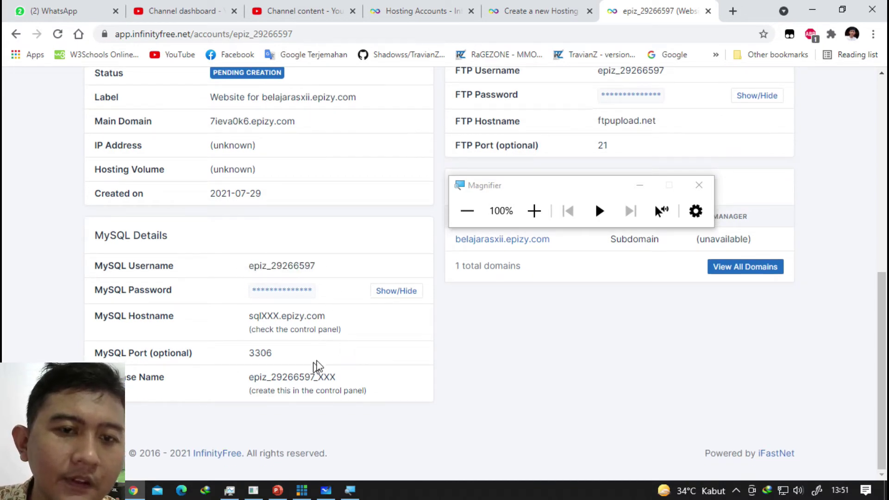
scroll(343, 357, up, 2)
scroll(363, 343, down, 1)
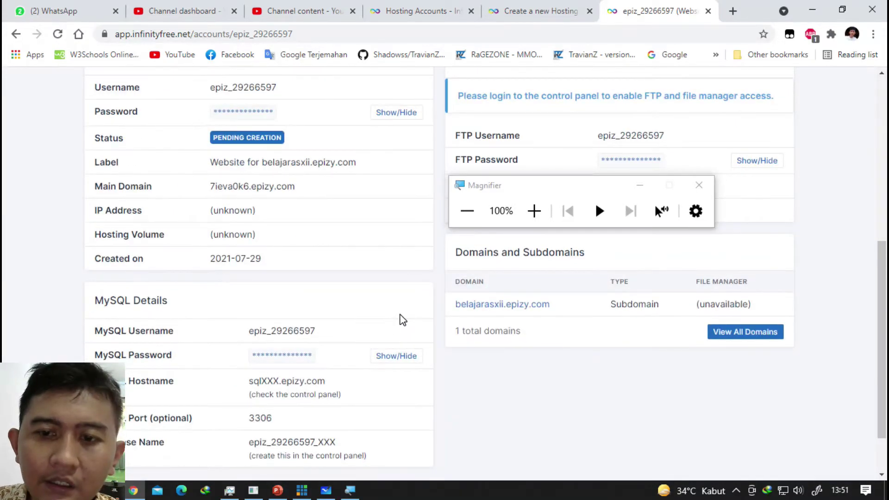
scroll(374, 309, up, 5)
scroll(294, 222, down, 3)
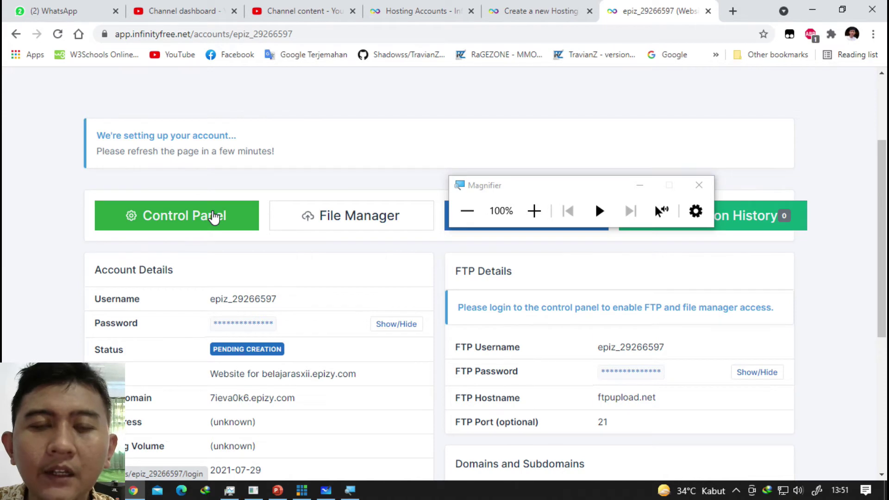
Open the control panel and close the leftover new-hosting and account details tabs.
click(213, 216)
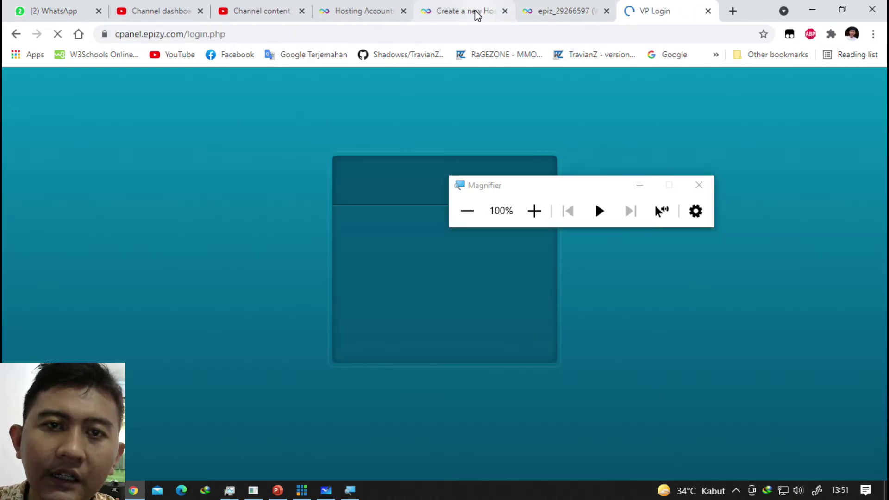
click(476, 14)
click(505, 11)
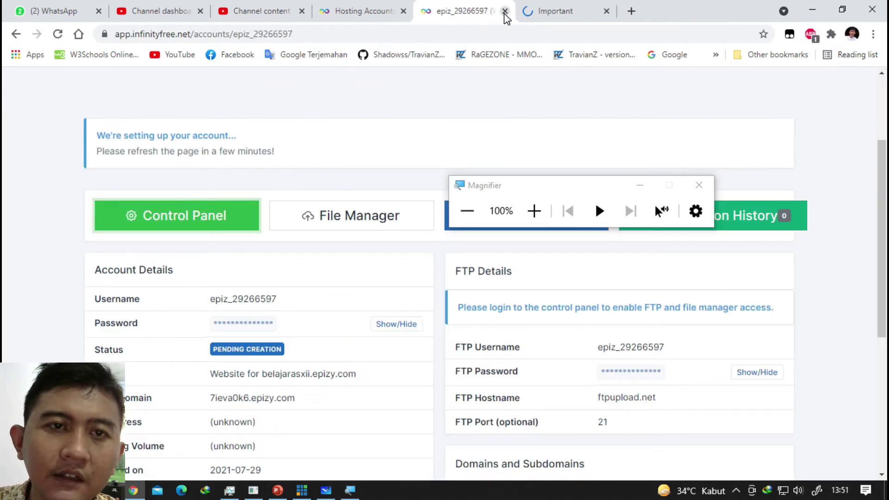
click(383, 10)
click(454, 10)
click(505, 11)
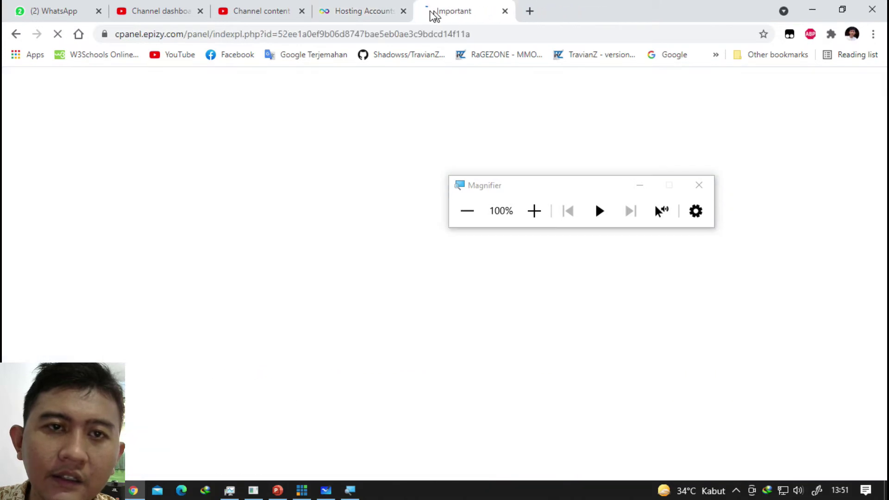
click(379, 12)
click(446, 8)
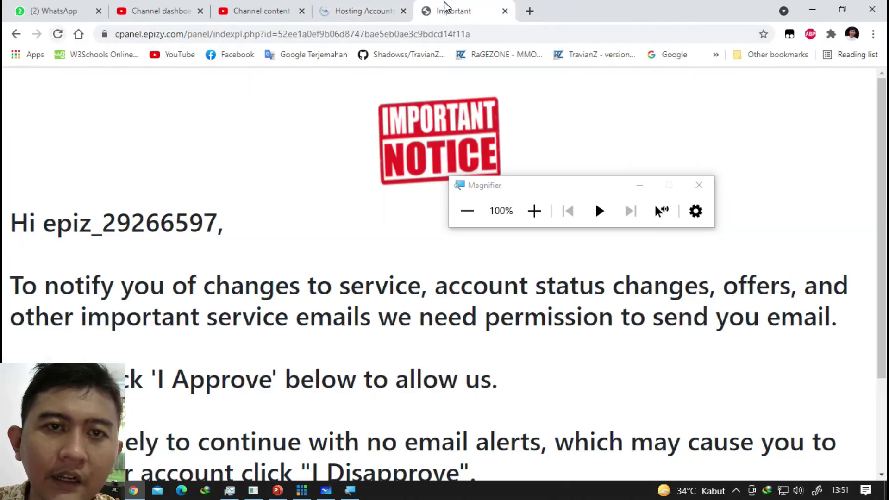
Accept the service email permission notice with I Approve.
scroll(427, 143, down, 3)
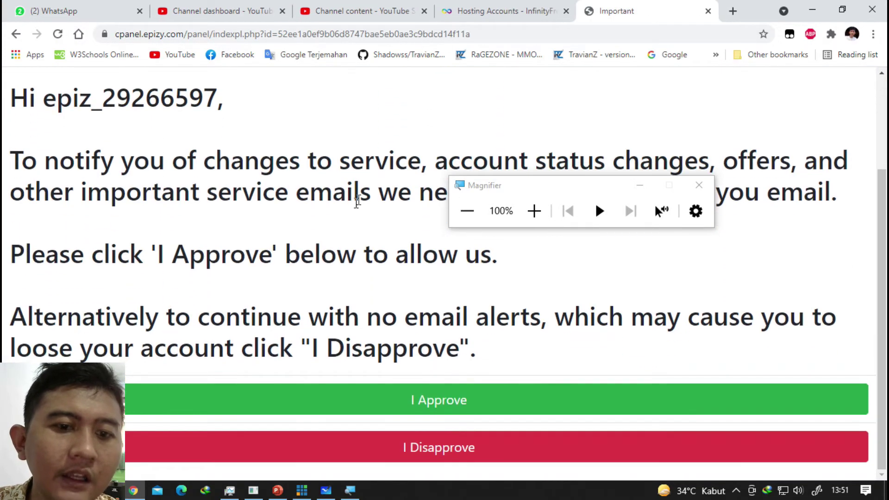
drag(502, 193, 524, 206)
click(459, 406)
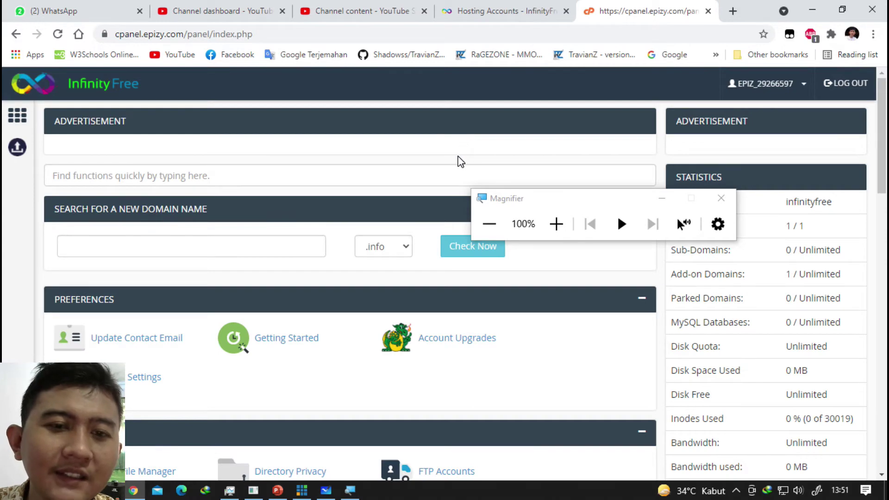
Close Magnifier and scroll through the Files, Databases, Domains, Software, Advanced and Support sections.
scroll(458, 158, down, 3)
click(721, 198)
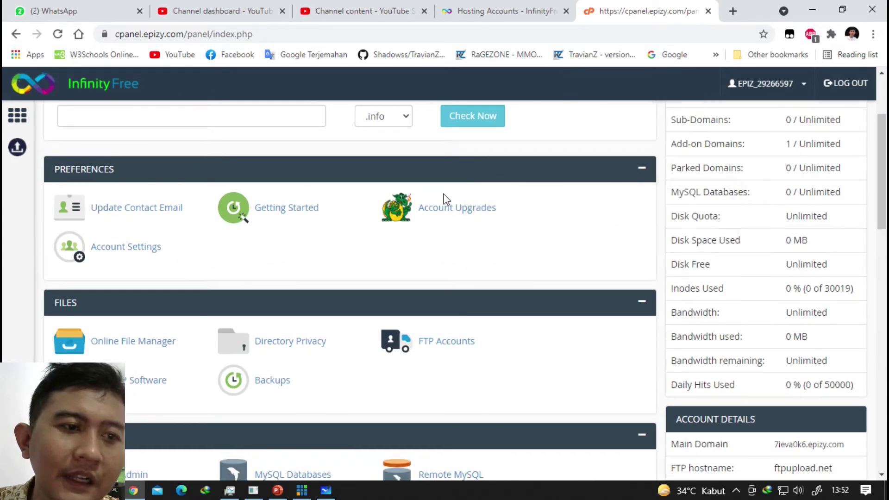
scroll(294, 204, up, 3)
scroll(221, 206, down, 18)
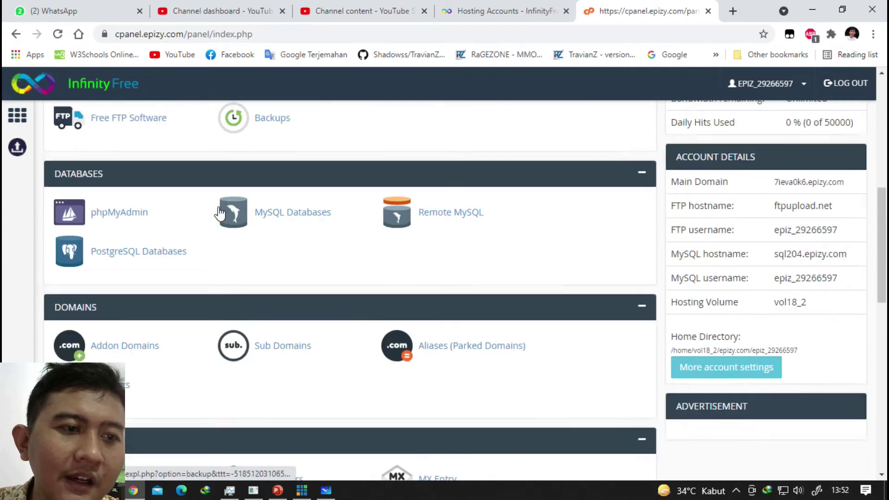
scroll(219, 213, down, 5)
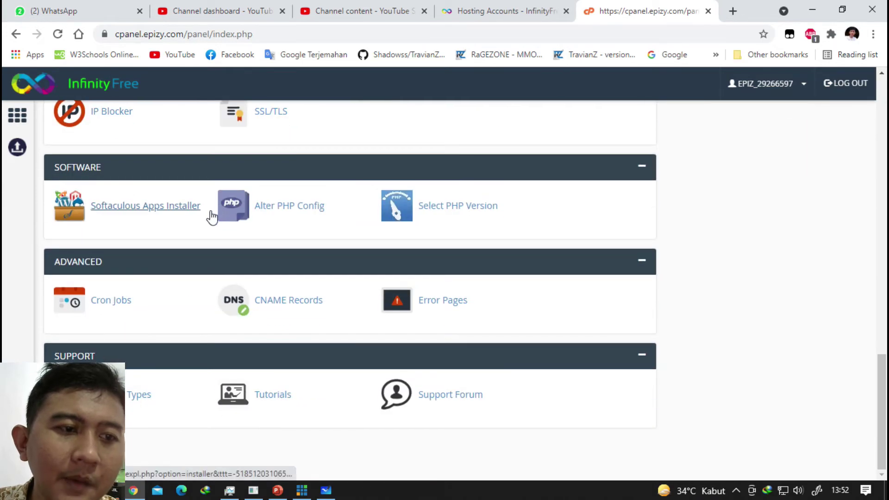
scroll(213, 214, up, 20)
scroll(223, 203, down, 2)
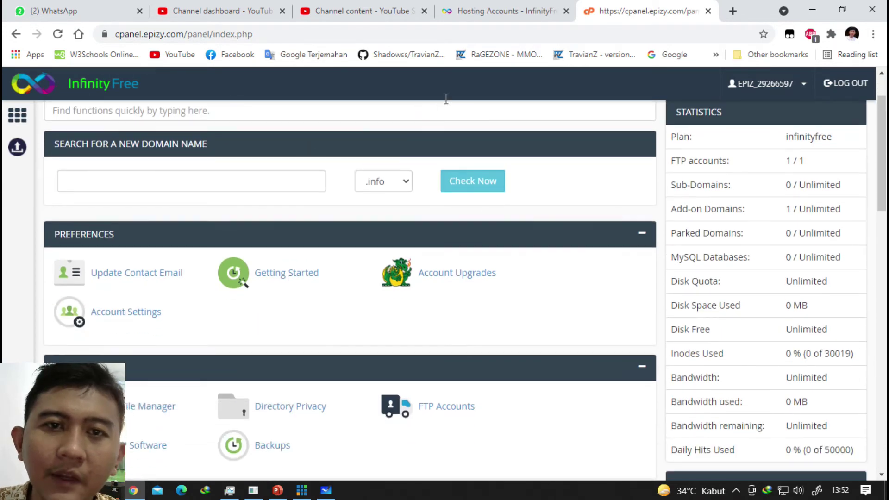
scroll(394, 110, up, 2)
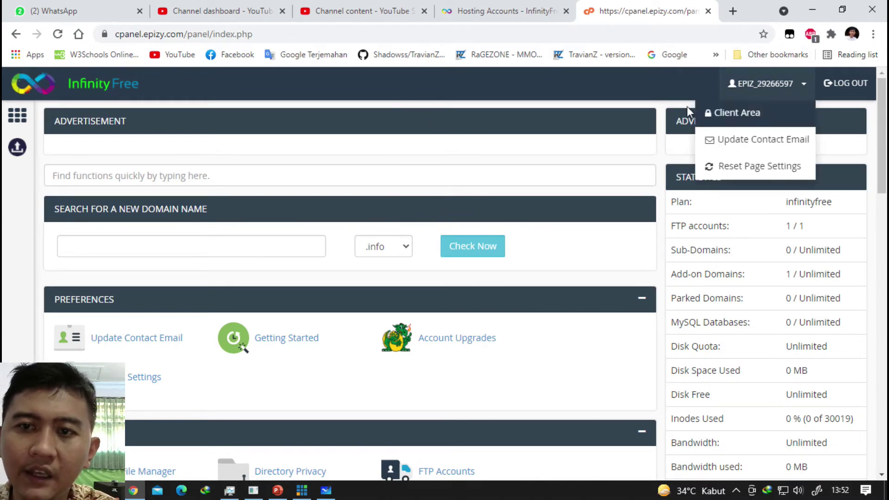
Visit belajarasjxii.epizy.com in a new tab, get 'This site can't be reached', and return to the control panel.
click(733, 10)
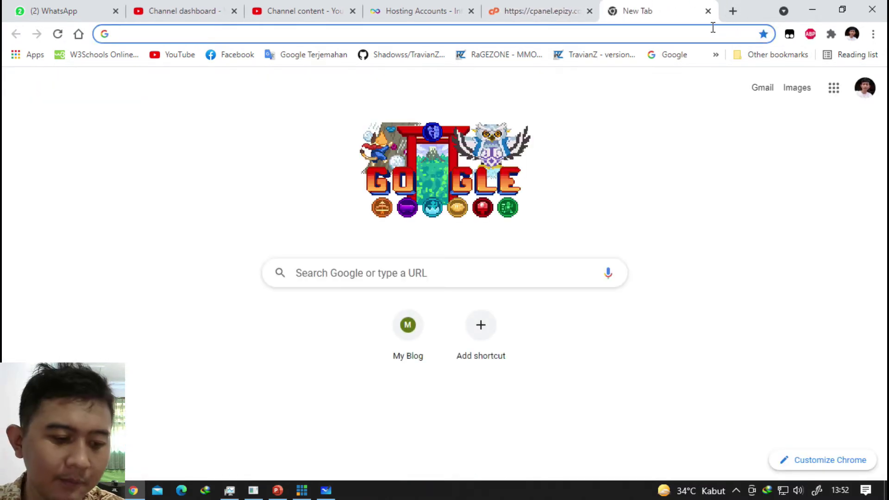
text(belajar)
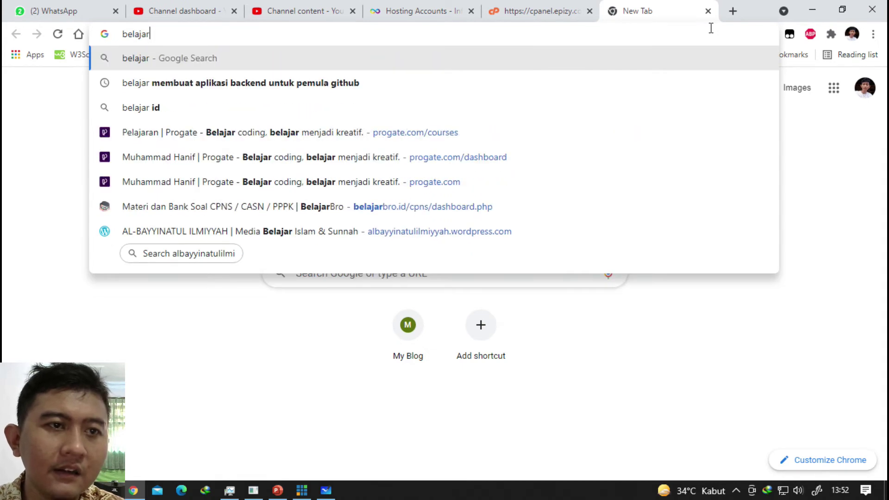
text(asjxii.)
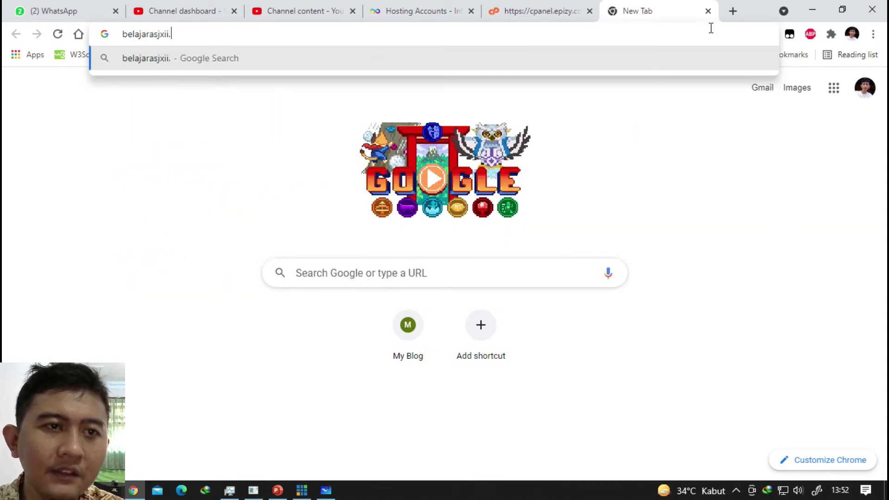
text(epizy.com)
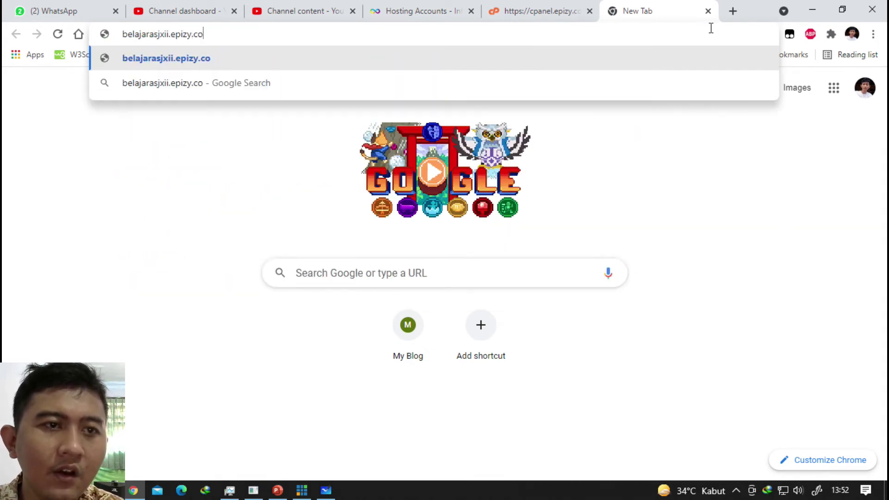
key(Return)
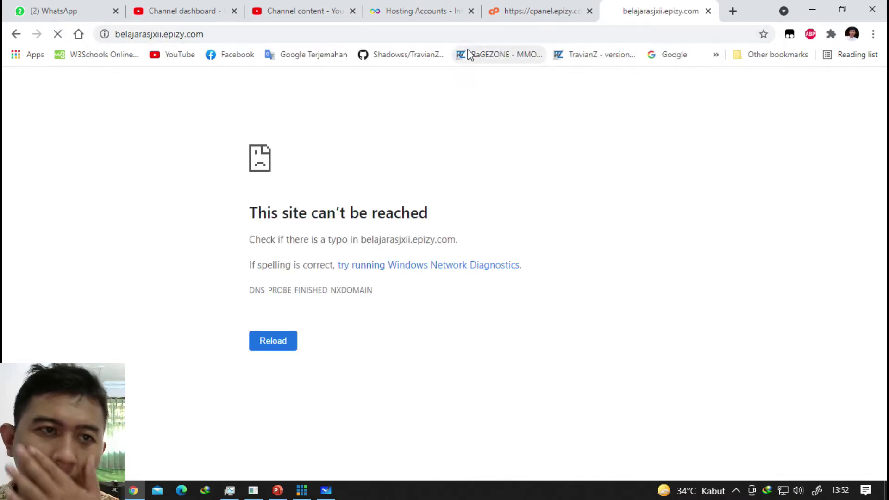
click(538, 7)
Scroll through the InfinityFree control panel and reload its home page.
scroll(255, 287, down, 7)
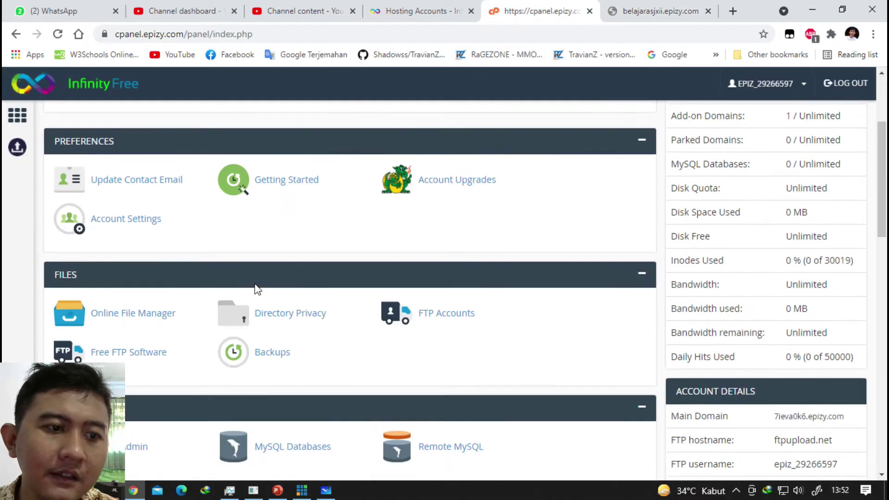
scroll(127, 176, down, 10)
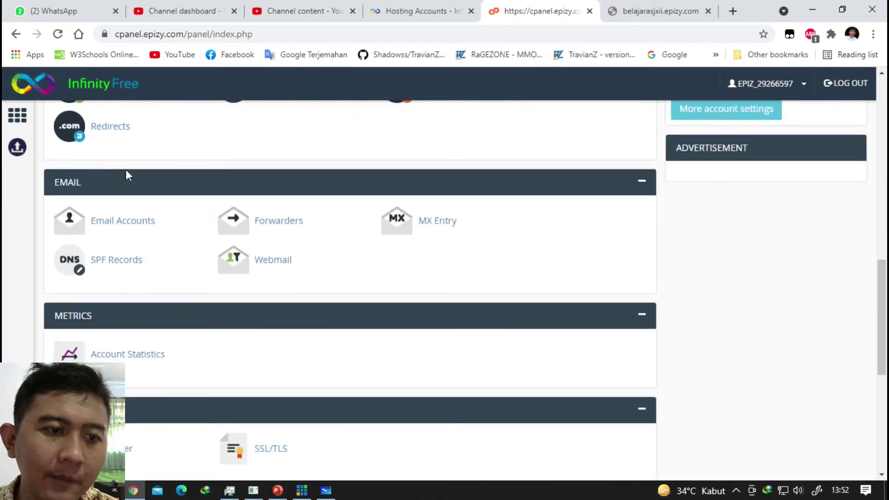
scroll(130, 186, down, 3)
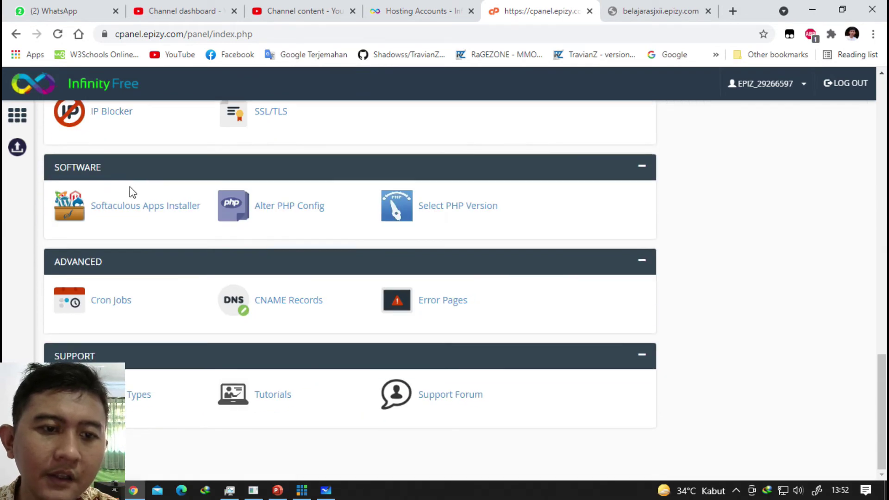
scroll(131, 188, up, 12)
scroll(135, 190, up, 5)
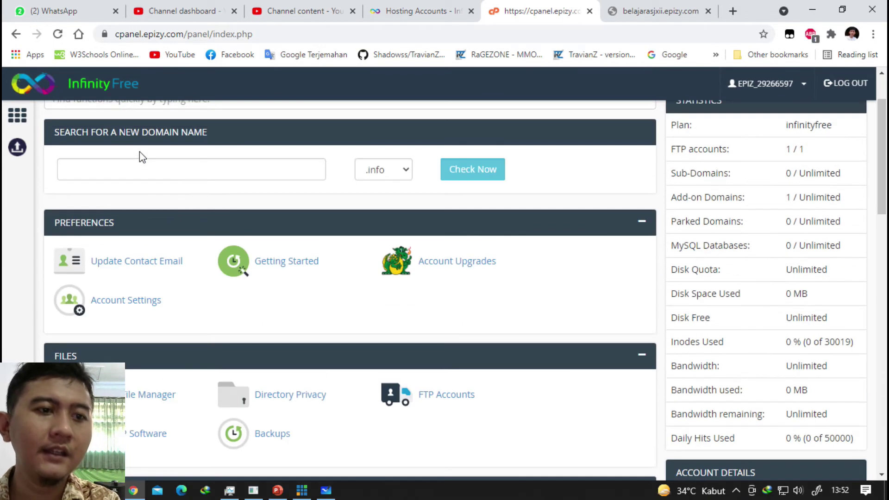
scroll(143, 162, down, 3)
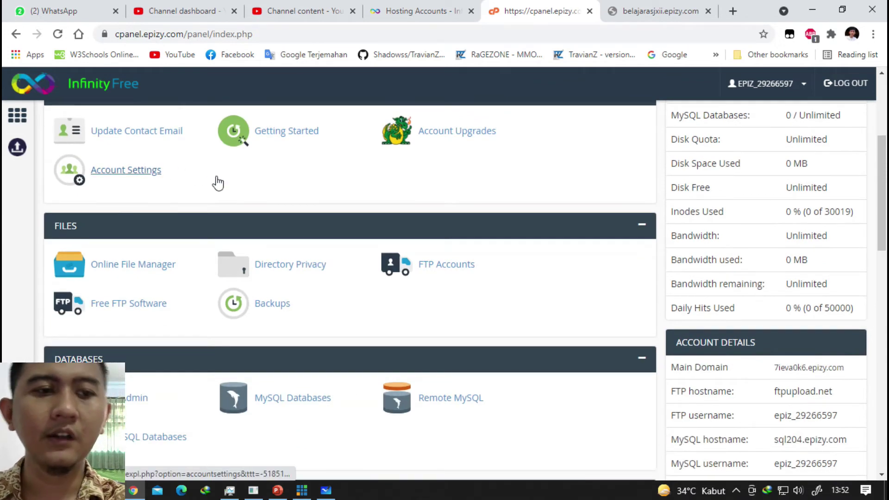
scroll(212, 188, down, 3)
scroll(42, 174, up, 6)
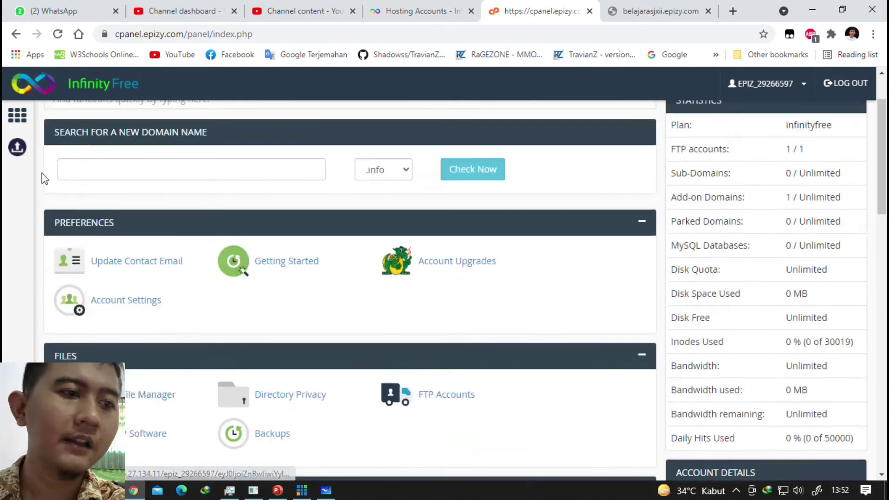
click(17, 116)
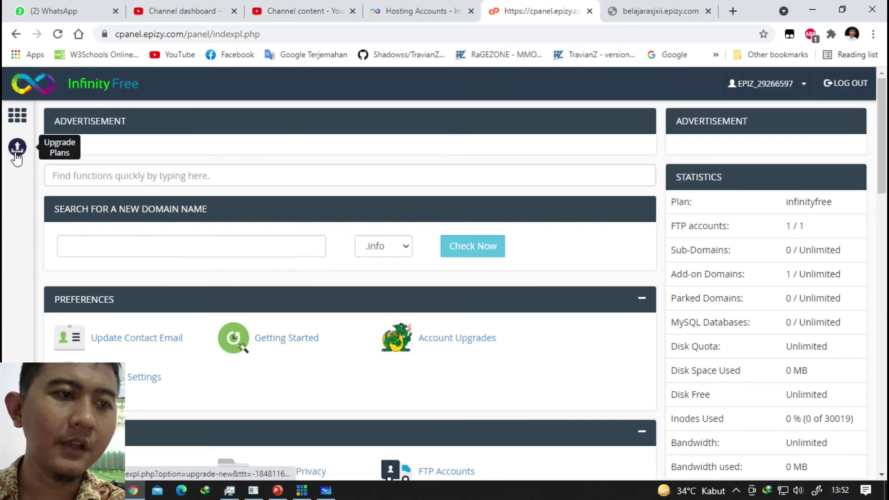
Check the domain extension list, keep .info, and click into the new domain name field.
scroll(208, 214, down, 10)
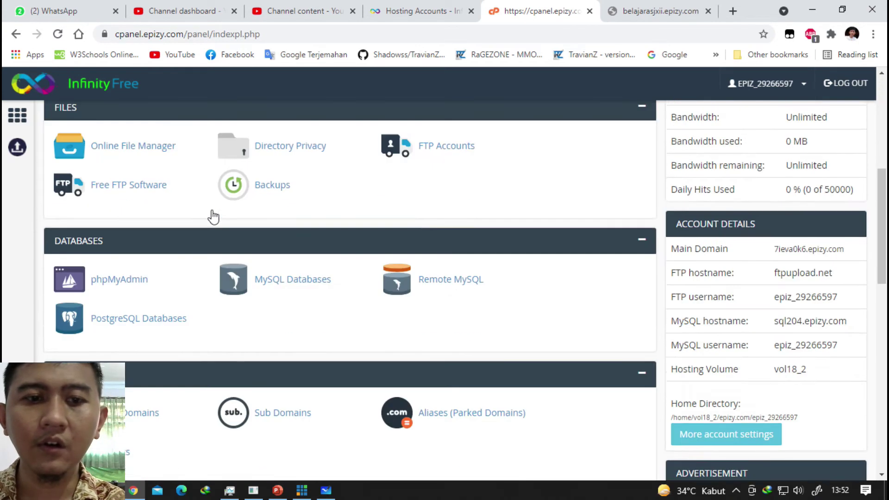
scroll(210, 223, down, 7)
scroll(207, 226, up, 11)
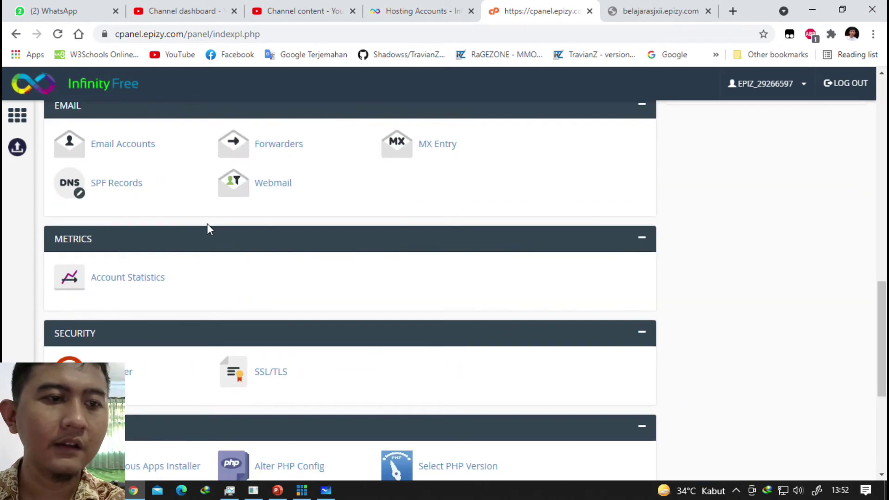
scroll(208, 224, up, 10)
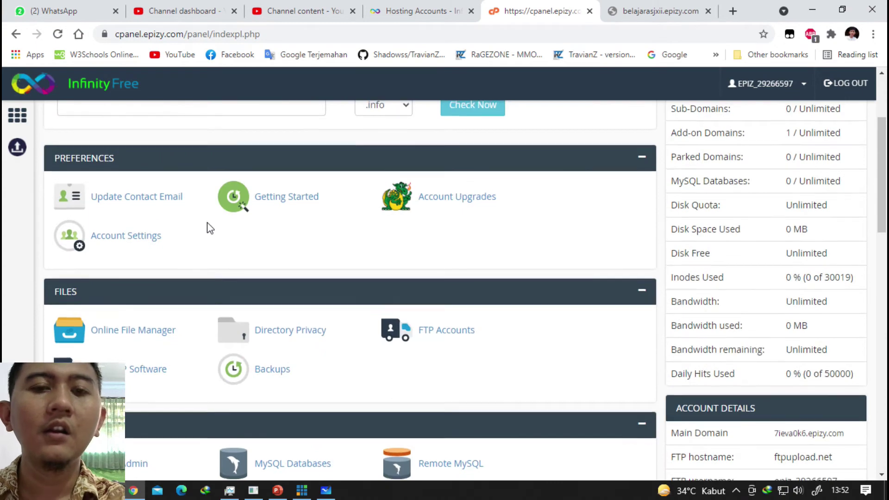
scroll(220, 235, down, 12)
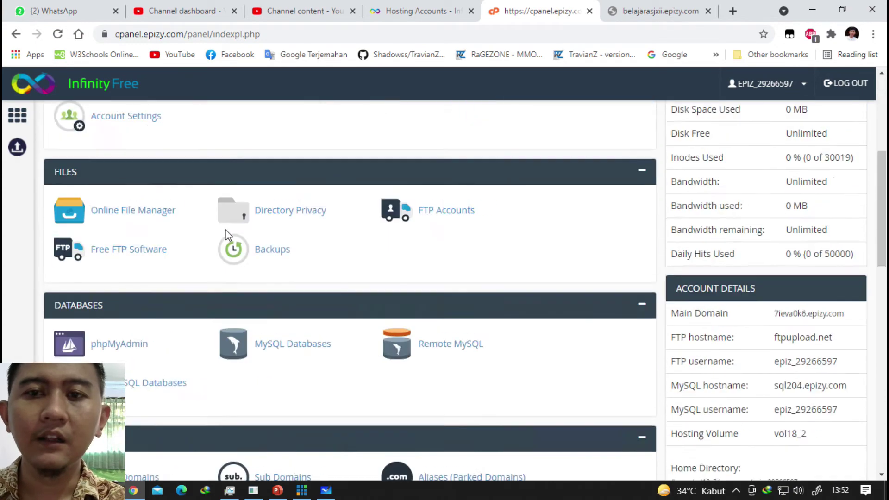
scroll(221, 239, down, 2)
scroll(209, 227, up, 14)
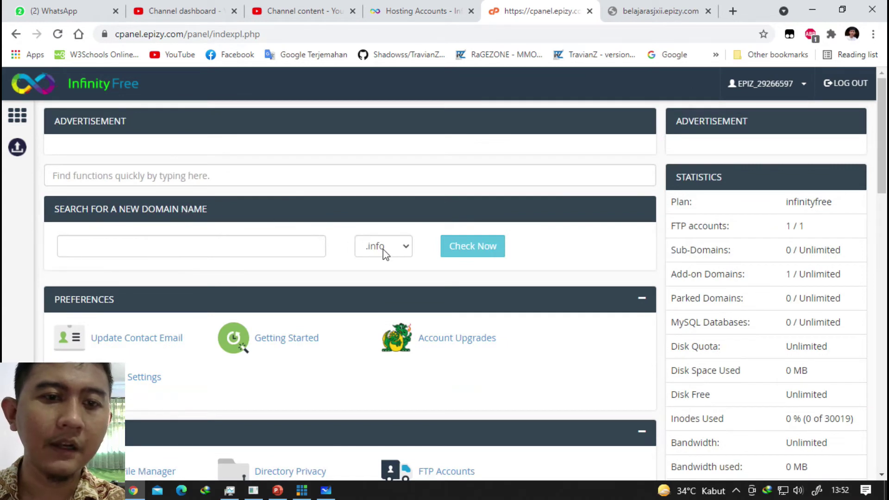
click(408, 249)
click(408, 250)
click(258, 251)
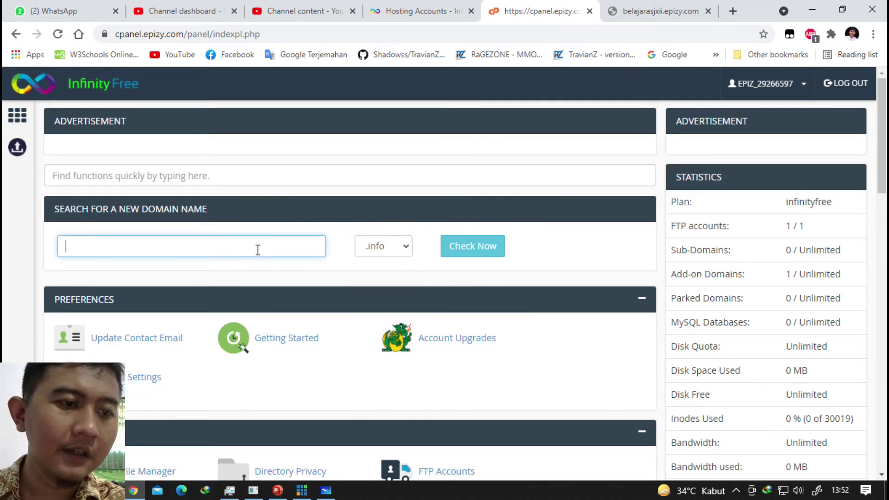
scroll(222, 246, down, 3)
scroll(148, 246, down, 3)
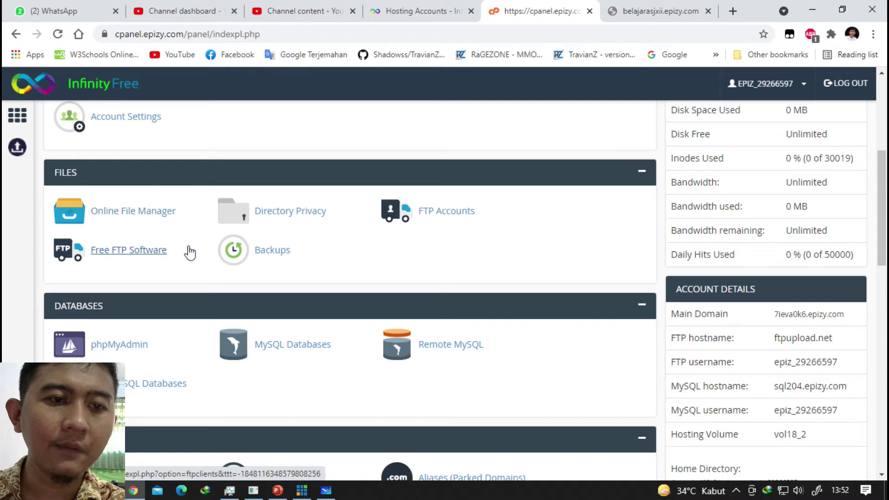
click(60, 174)
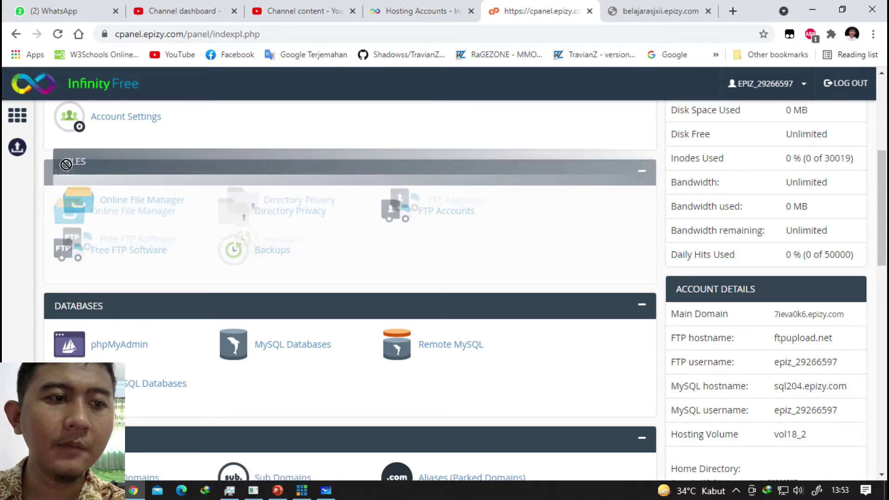
Scroll down to the Files section and bring up the link menu for Online File Manager.
scroll(62, 174, up, 4)
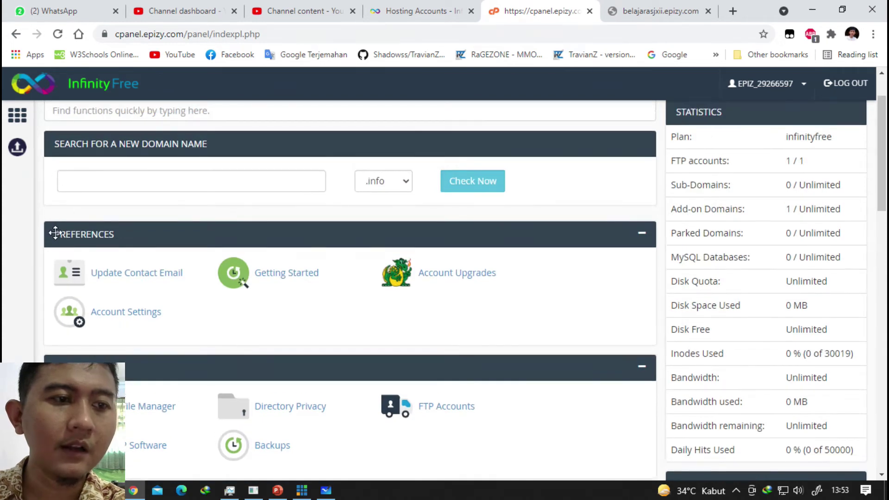
scroll(121, 237, down, 1)
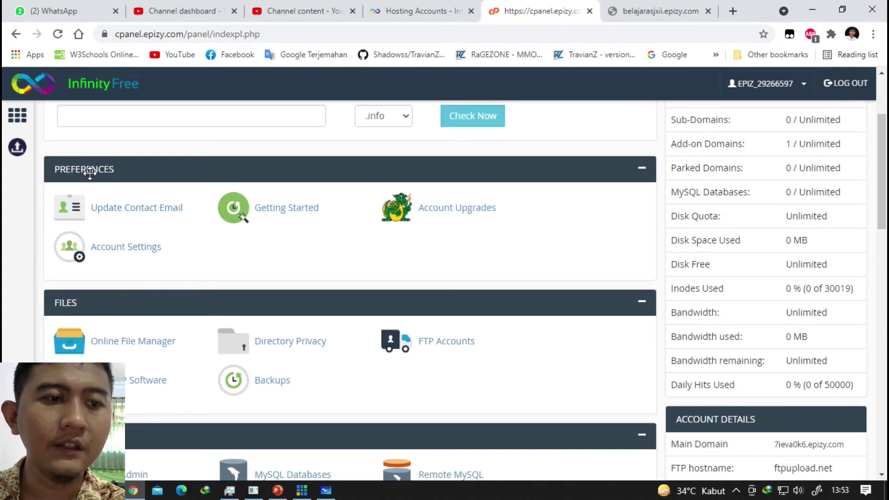
scroll(89, 173, down, 5)
scroll(93, 166, up, 1)
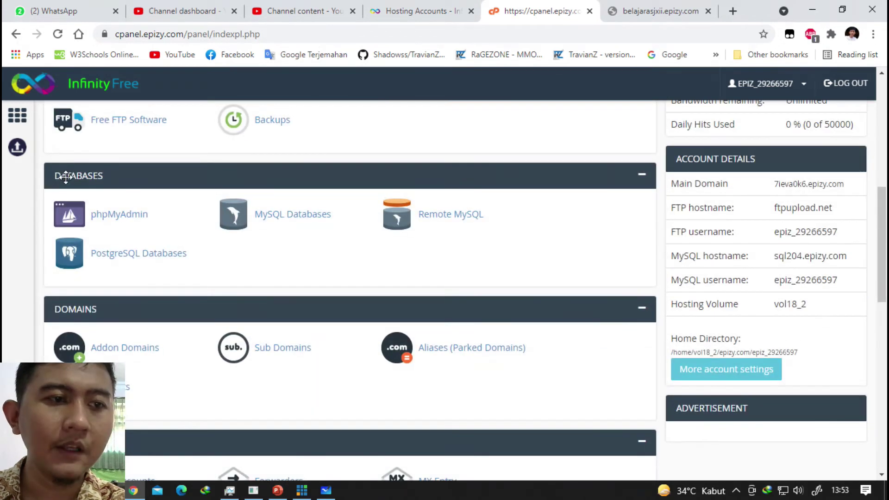
scroll(65, 176, down, 2)
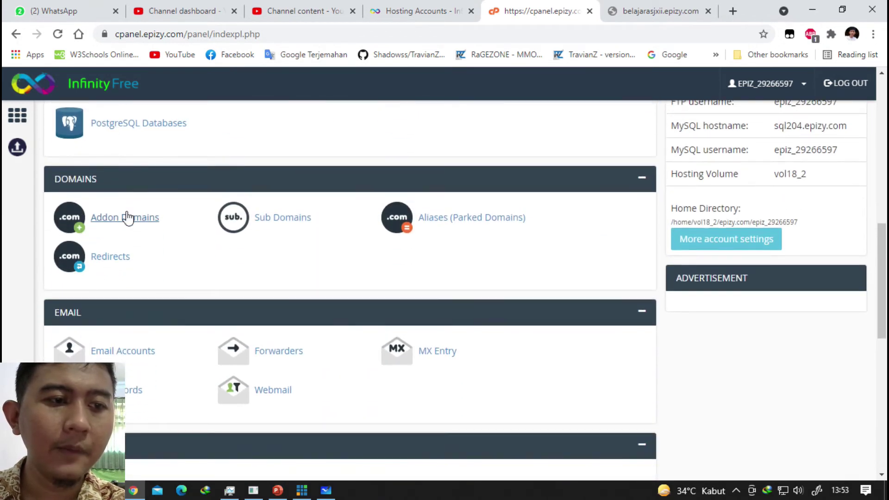
scroll(60, 234, down, 3)
scroll(81, 261, down, 1)
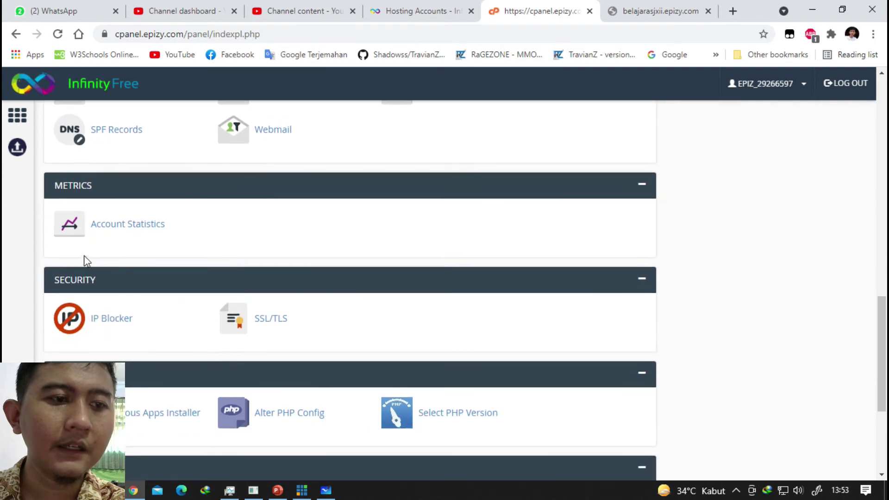
scroll(84, 268, down, 1)
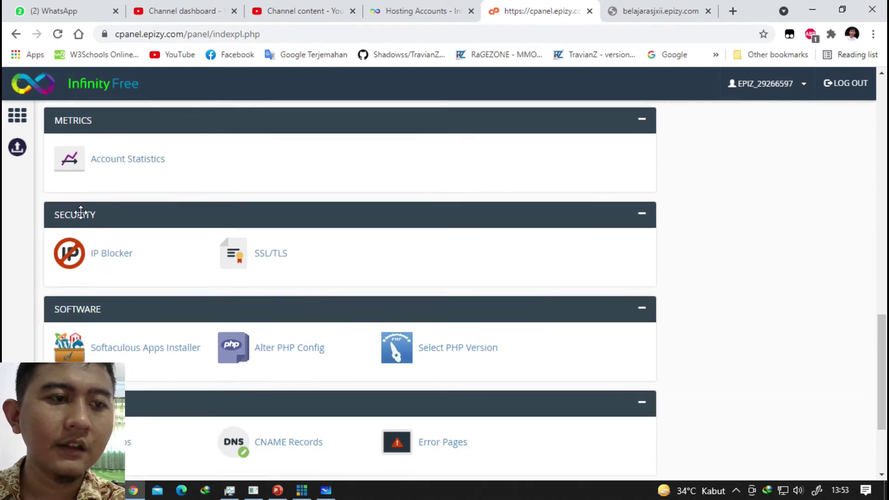
scroll(75, 216, down, 1)
scroll(81, 252, down, 1)
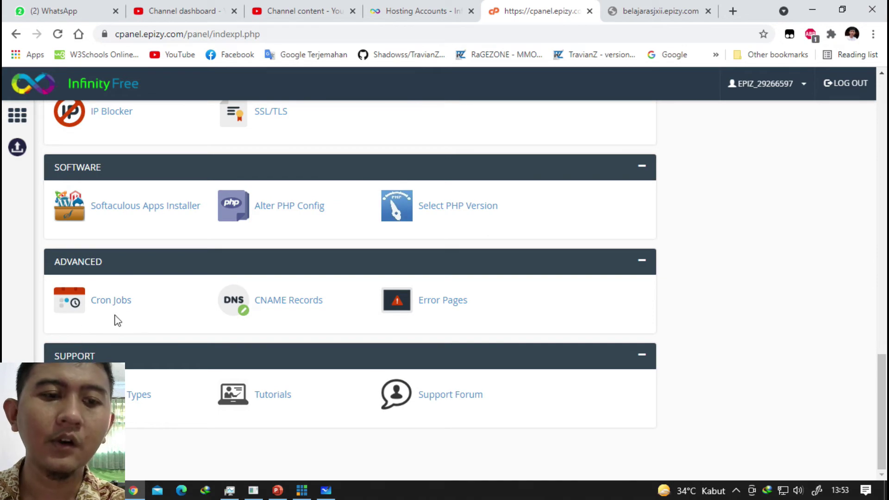
scroll(118, 321, up, 12)
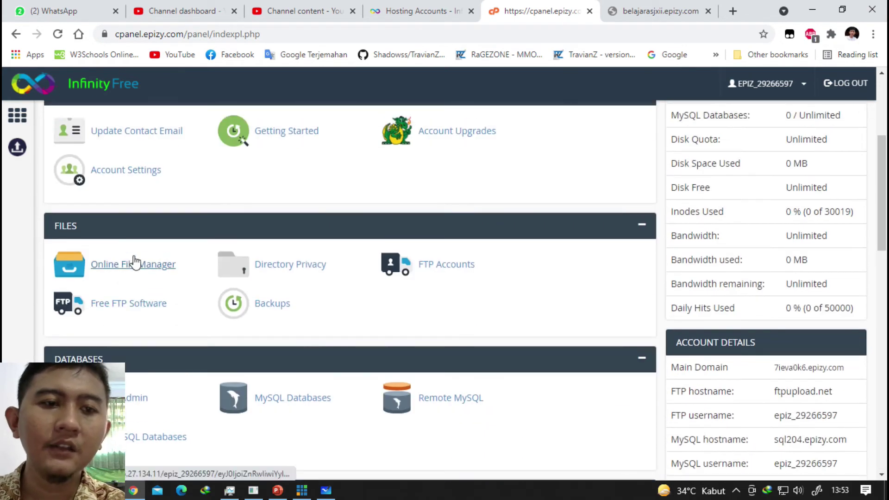
scroll(133, 232, up, 2)
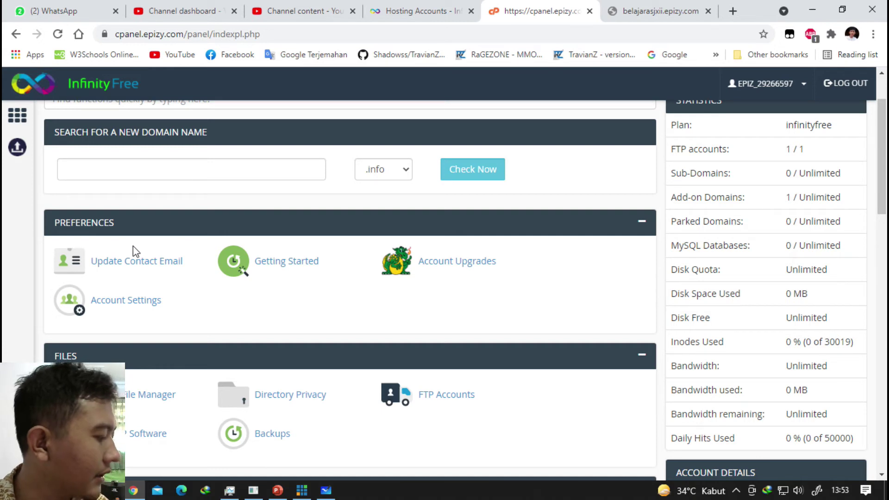
scroll(134, 250, down, 3)
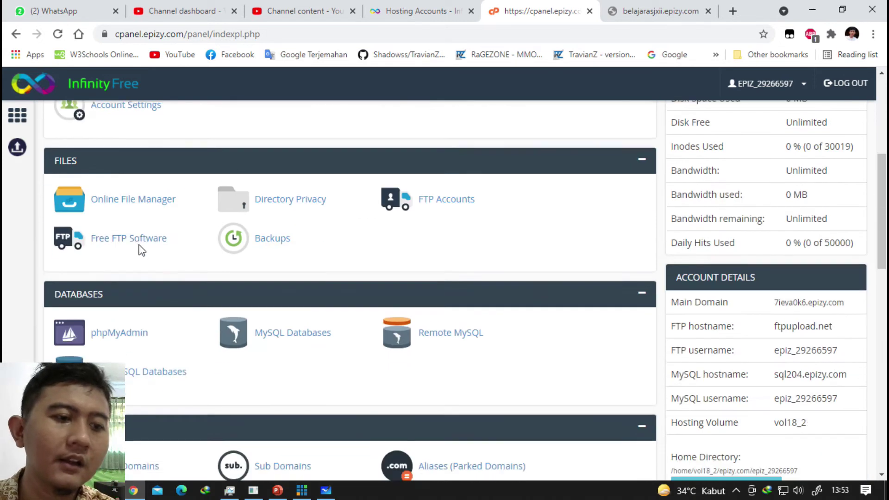
right_click(132, 203)
Open Online File Manager in a new tab, reload the still-unreachable belajarasjxii.epizy.com, and return to Monsta.
click(144, 205)
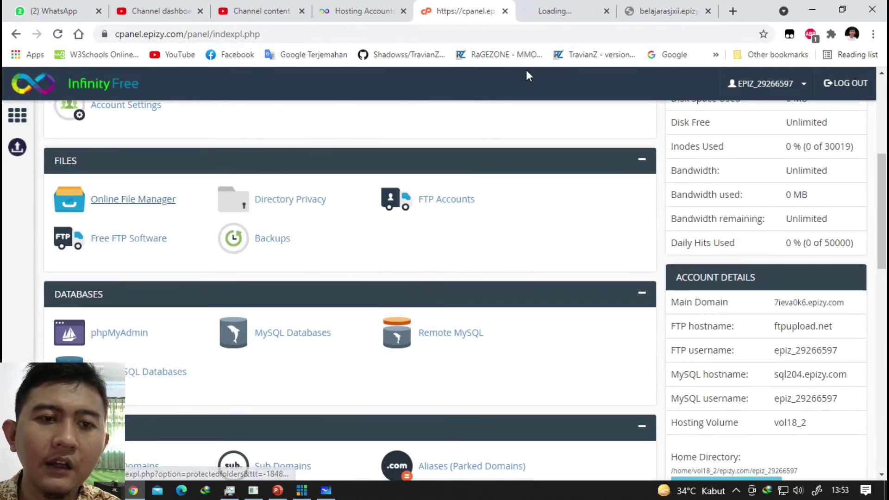
click(567, 11)
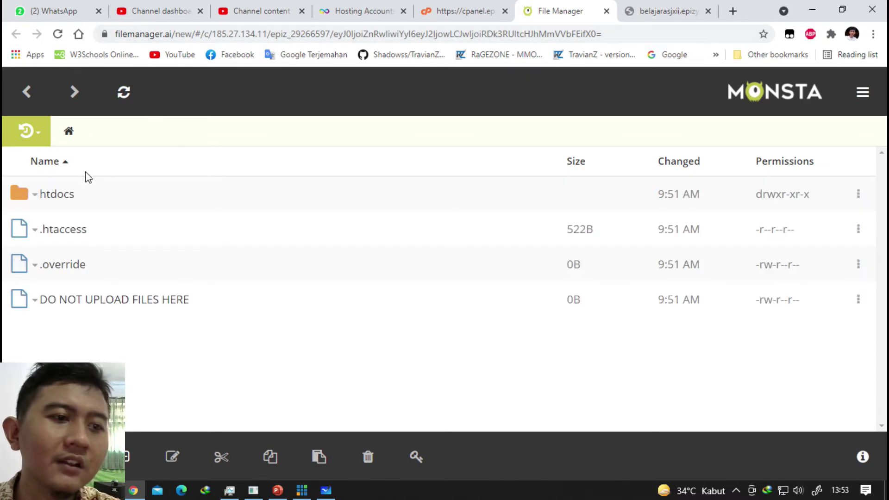
click(655, 9)
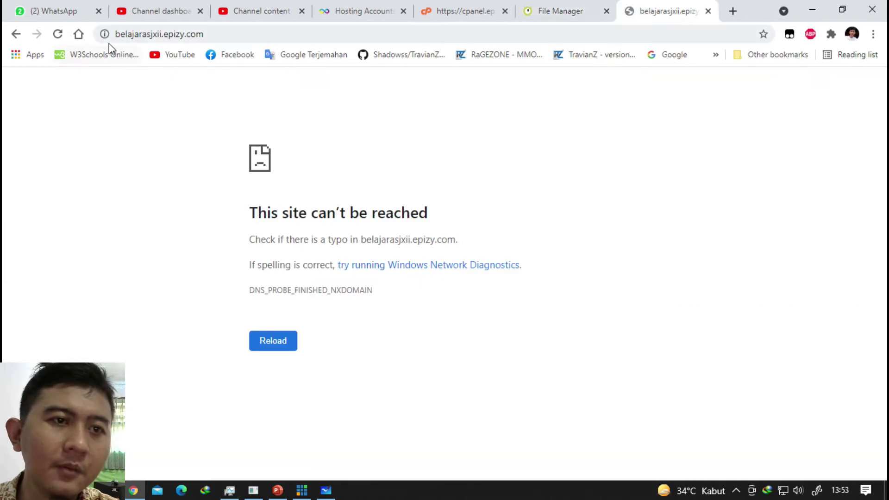
click(58, 34)
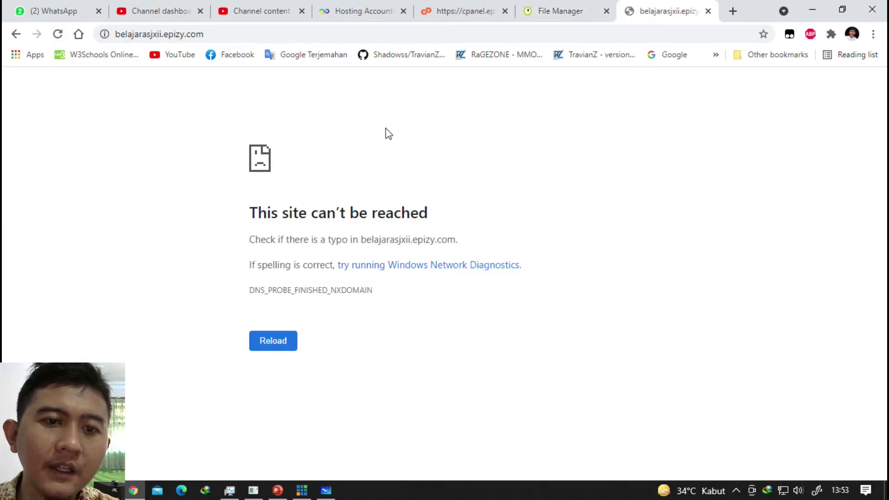
click(540, 12)
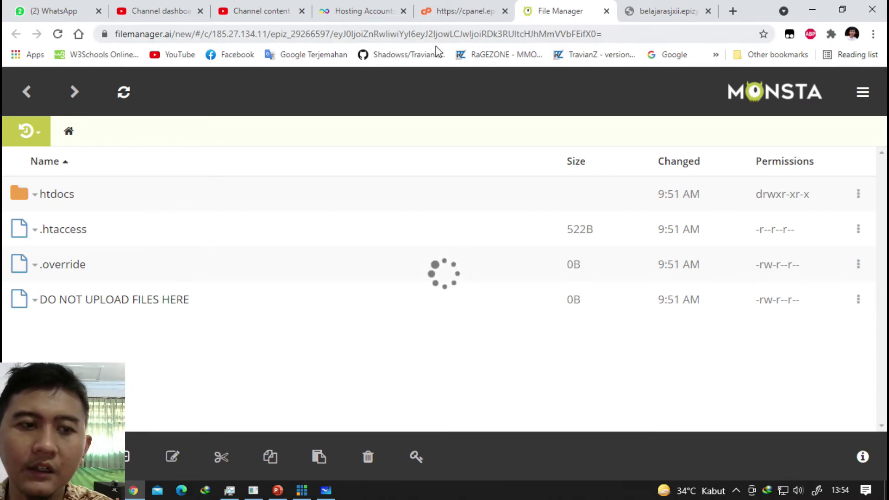
Show the htdocs listing, recheck the belajarasjxii.epizy.com error page, and start editing its address.
click(469, 11)
click(526, 12)
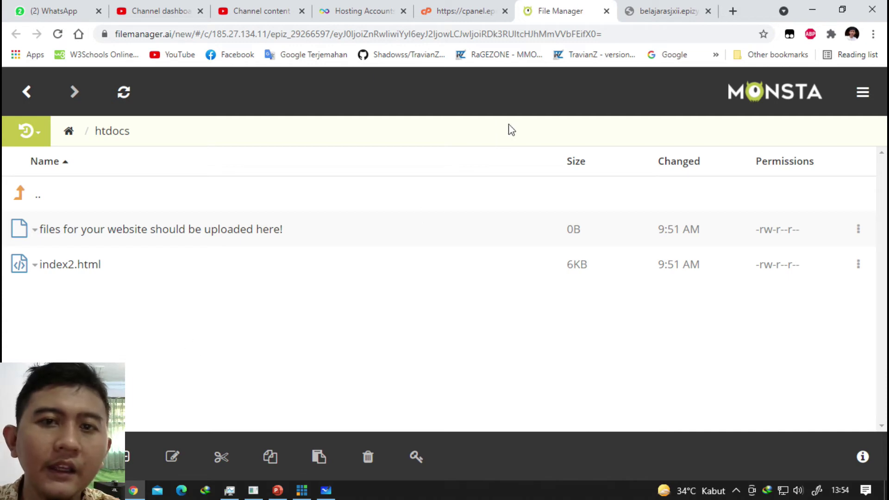
click(652, 8)
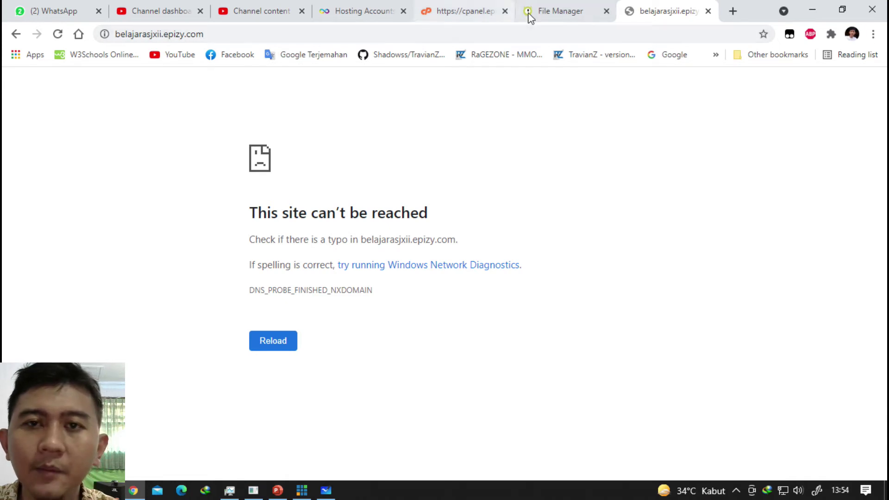
click(554, 11)
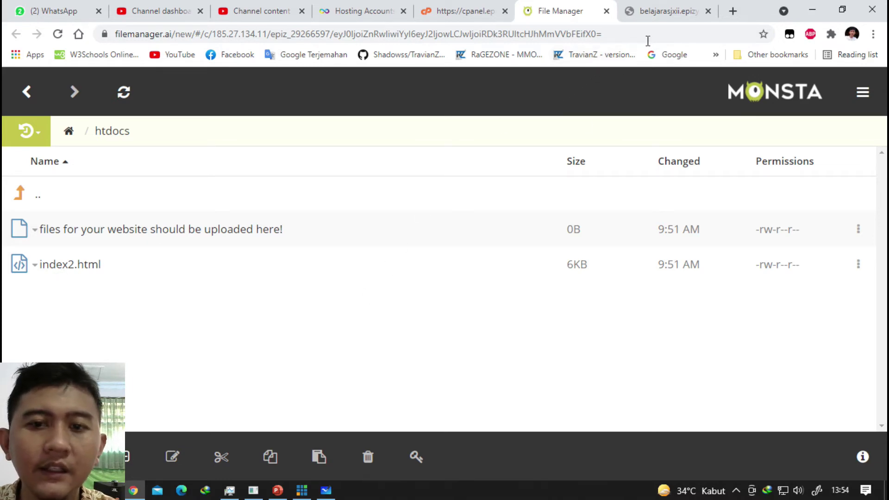
click(664, 10)
click(247, 34)
Load belajarasjxii.epizy.com/index2.html, which still fails, comparing it against the file manager tab.
click(251, 33)
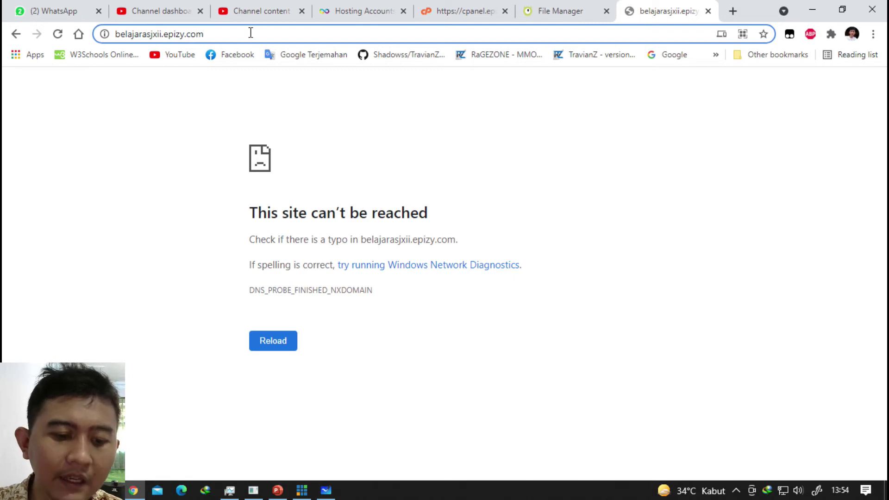
text(/)
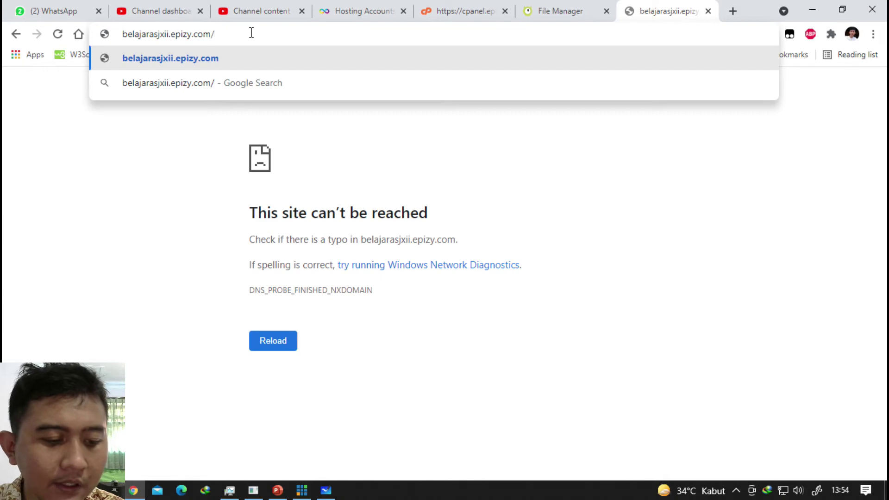
text(index2.htm)
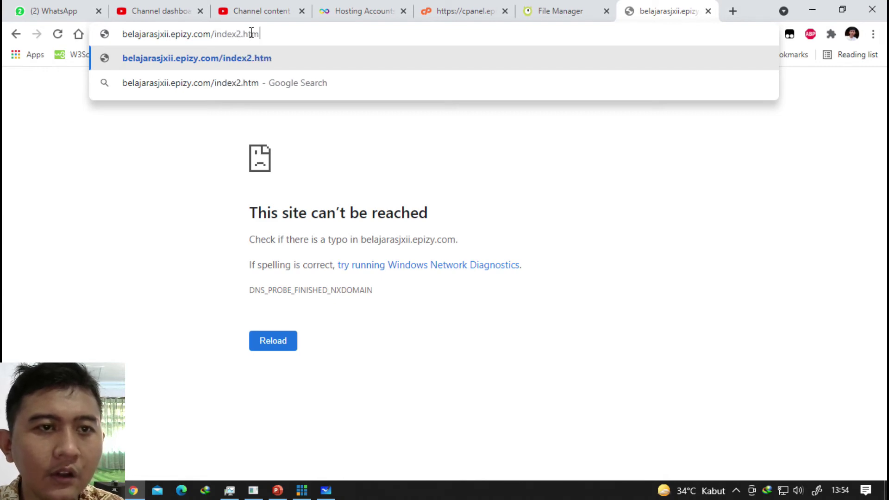
text(l)
key(Return)
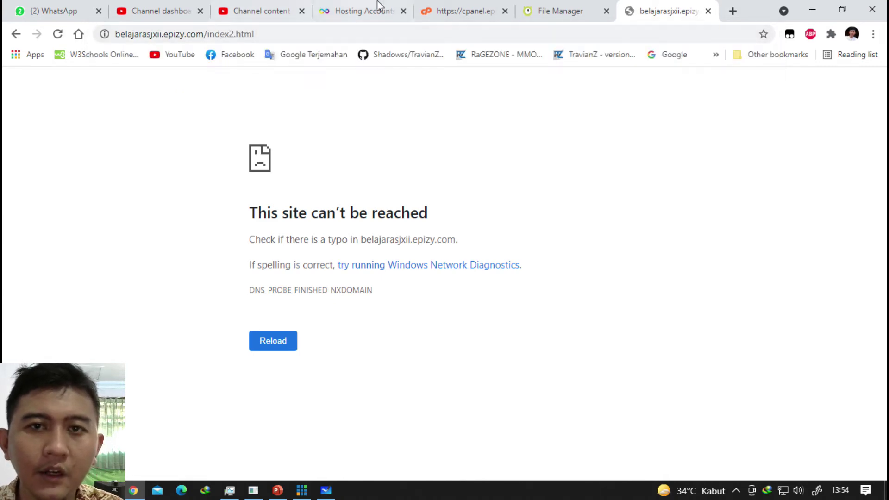
click(562, 10)
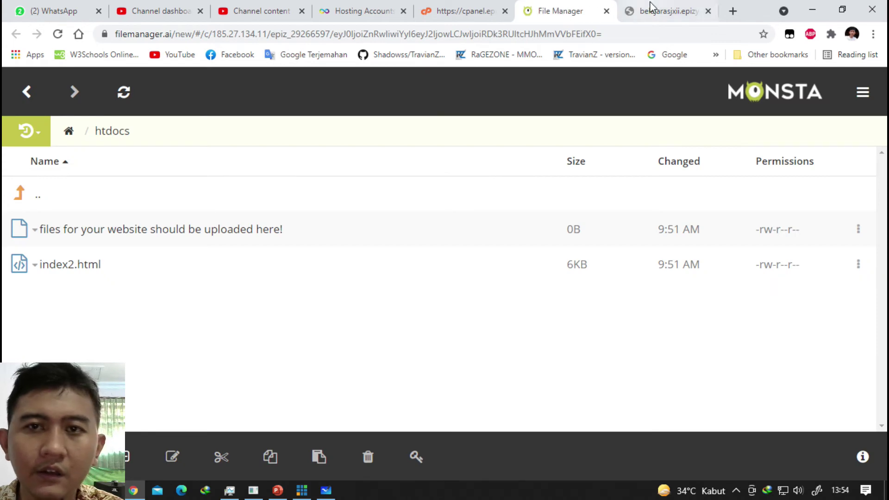
click(653, 10)
click(574, 10)
click(651, 9)
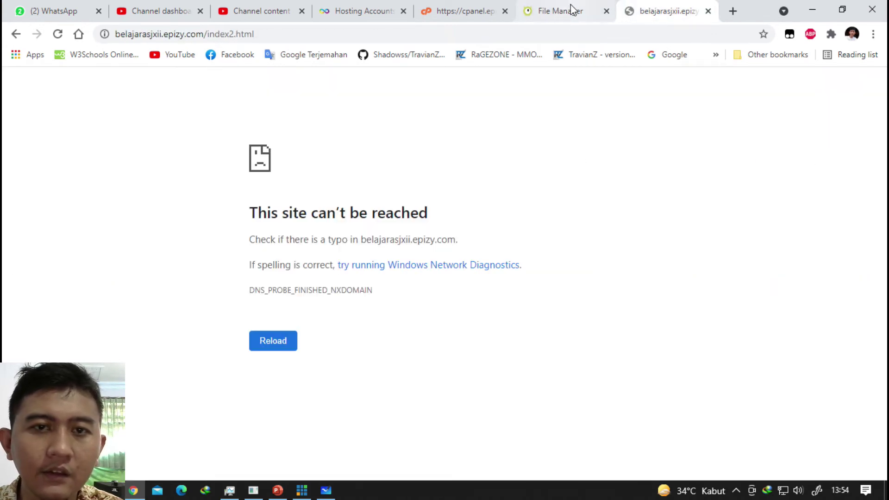
click(571, 10)
click(640, 9)
click(588, 13)
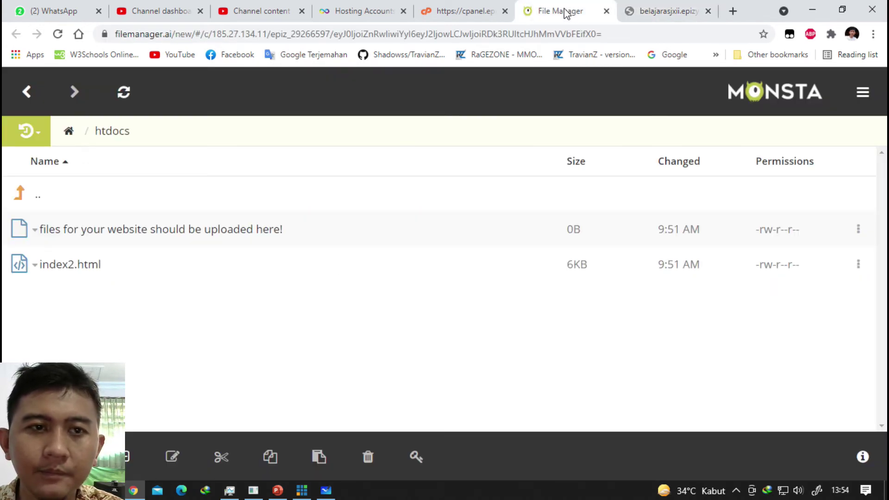
Open the Softaculous installer in a new tab from the control panel, then return to htdocs.
click(465, 14)
scroll(357, 189, down, 8)
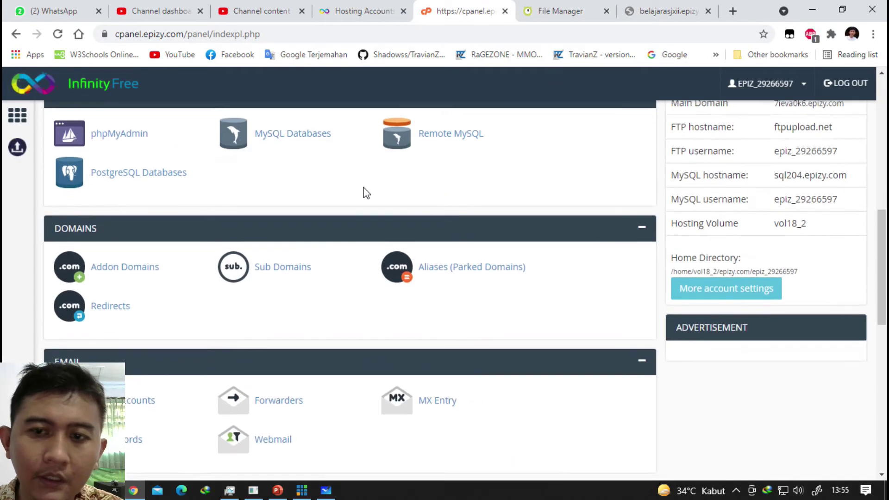
scroll(366, 193, up, 8)
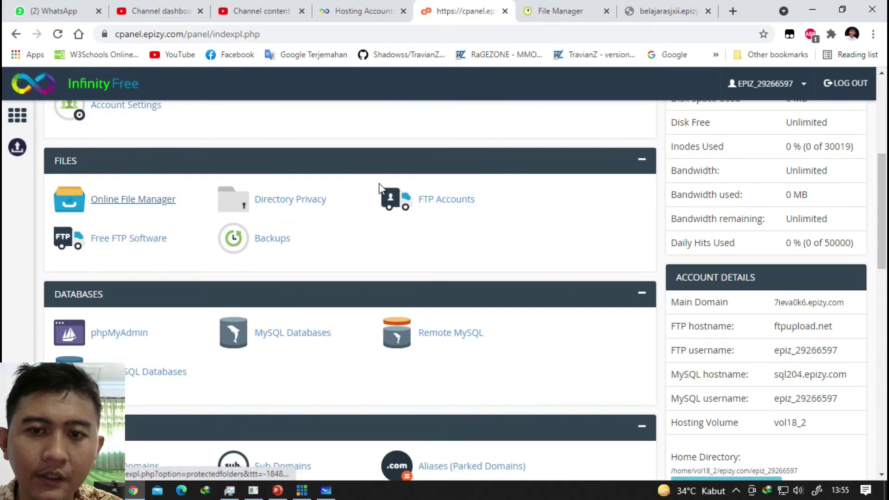
scroll(384, 186, up, 4)
scroll(361, 197, down, 8)
scroll(361, 197, down, 10)
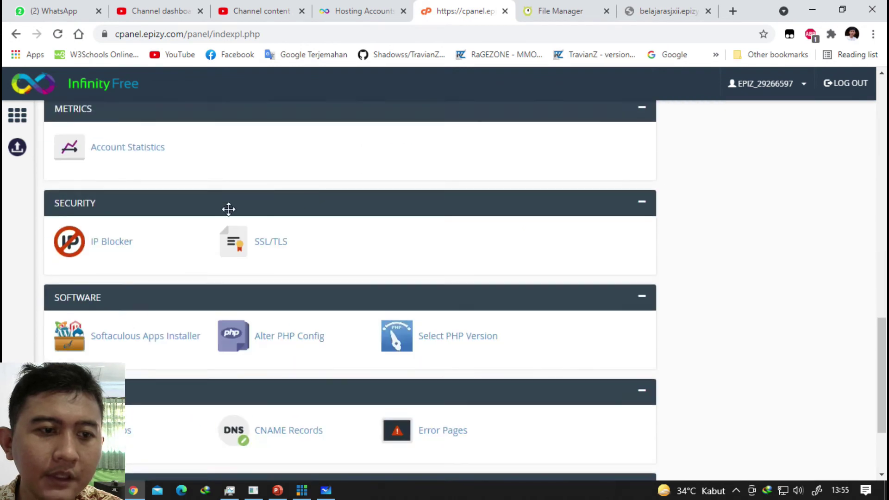
click(126, 212)
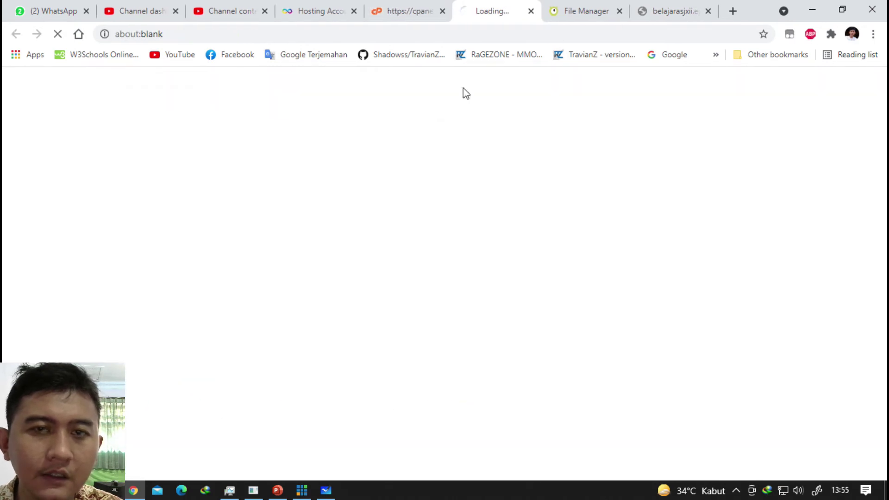
click(581, 10)
click(659, 10)
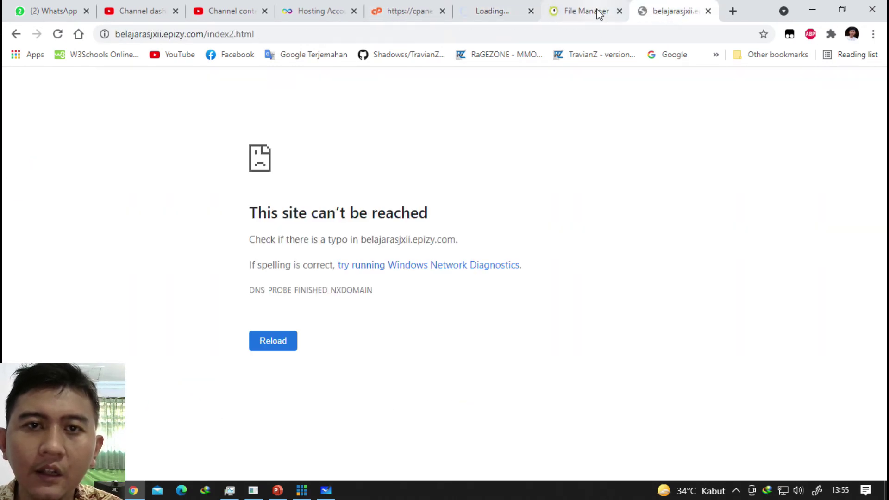
click(596, 10)
click(661, 10)
click(597, 18)
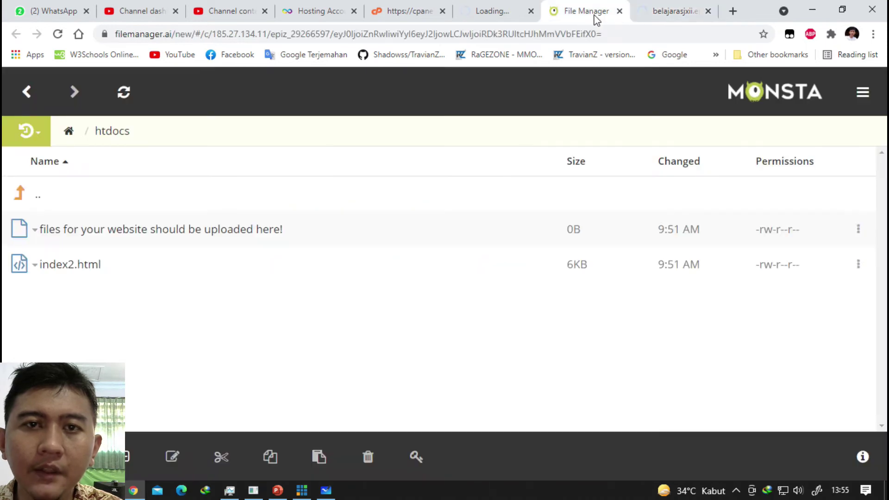
Start a new file in htdocs, cancel it, and glance at the installer and site error tabs.
right_click(207, 347)
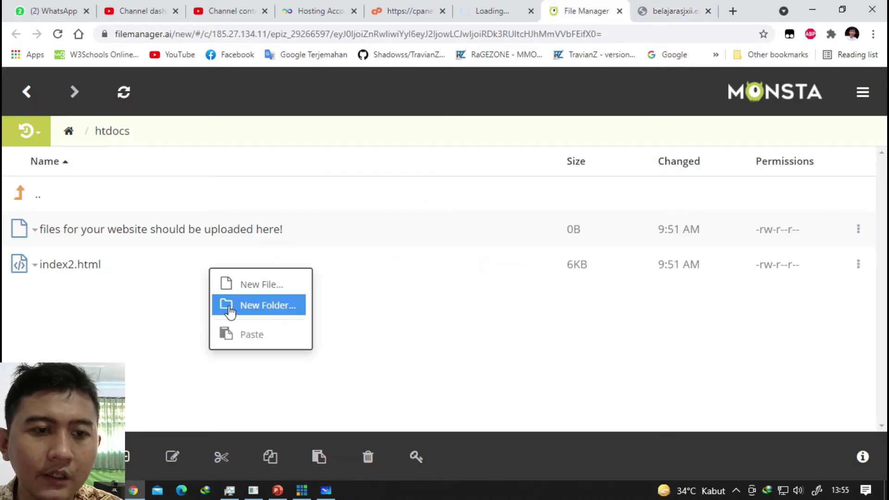
click(266, 285)
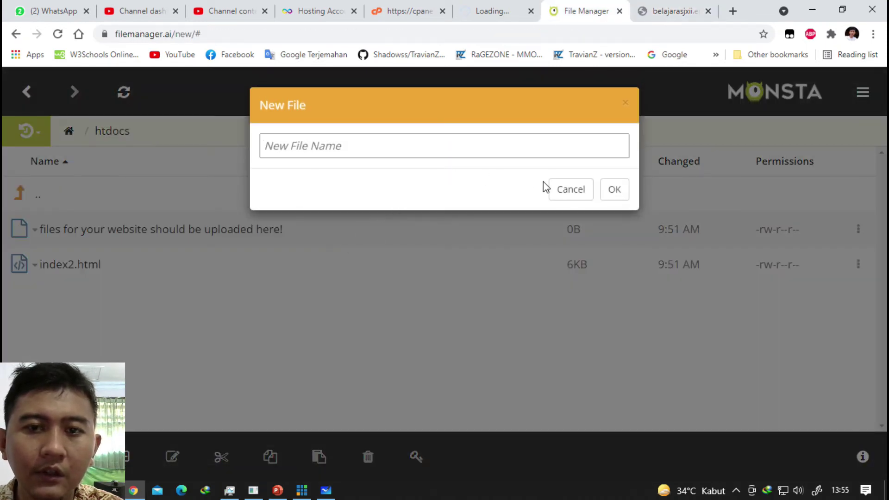
click(565, 189)
click(498, 11)
click(579, 10)
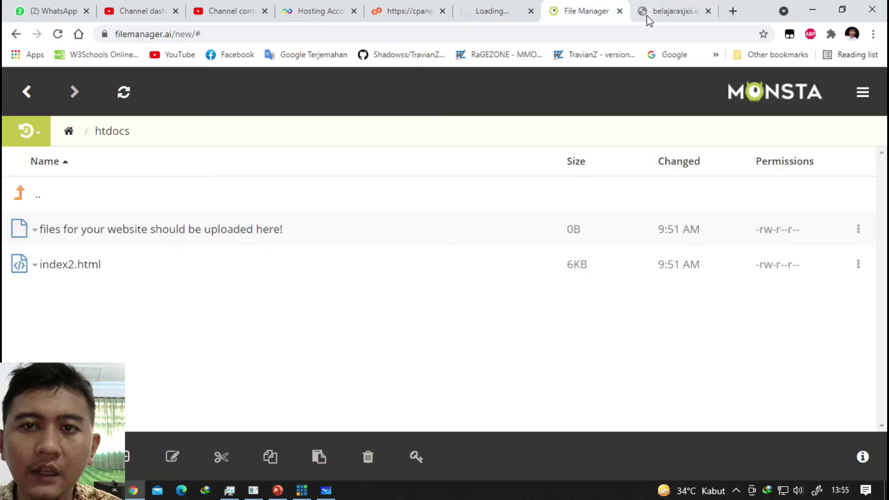
click(649, 18)
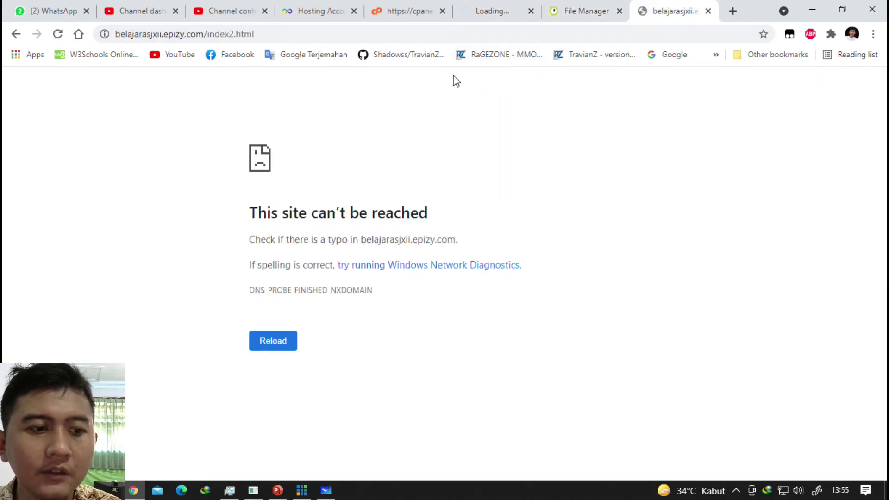
click(579, 11)
click(655, 9)
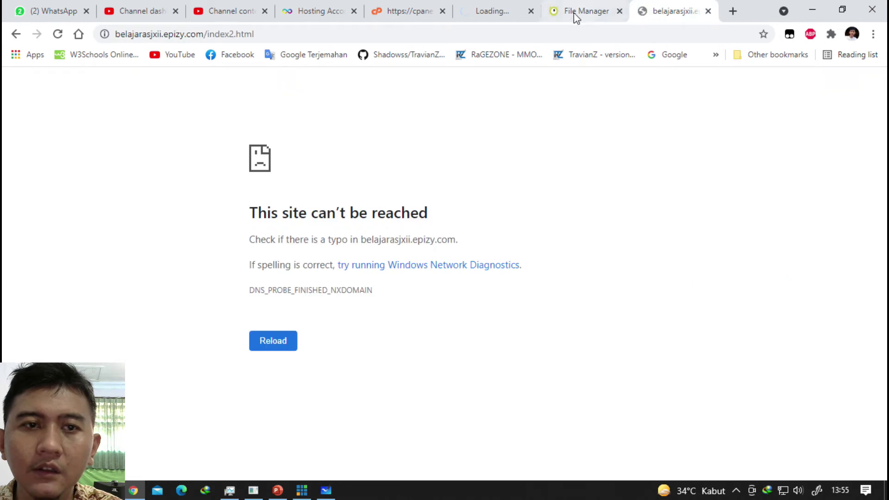
click(560, 6)
Create a new file named index.html in htdocs via the right-click New File option.
right_click(247, 343)
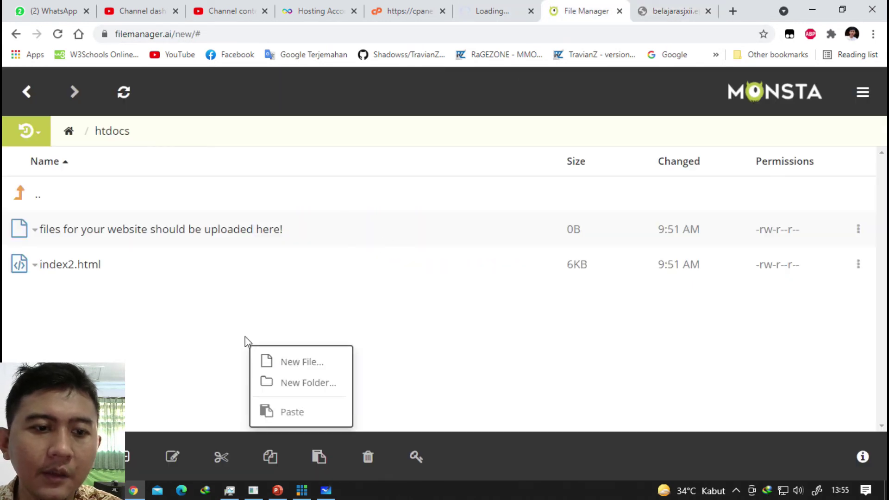
click(227, 337)
right_click(194, 338)
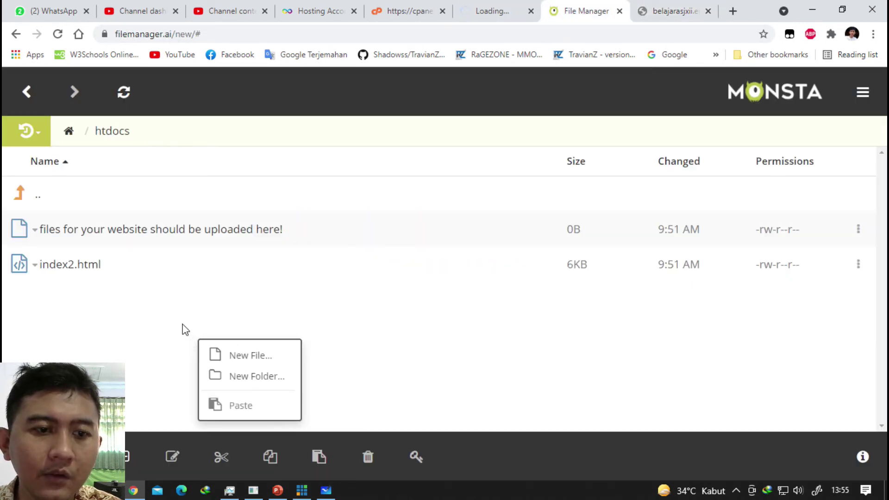
click(224, 356)
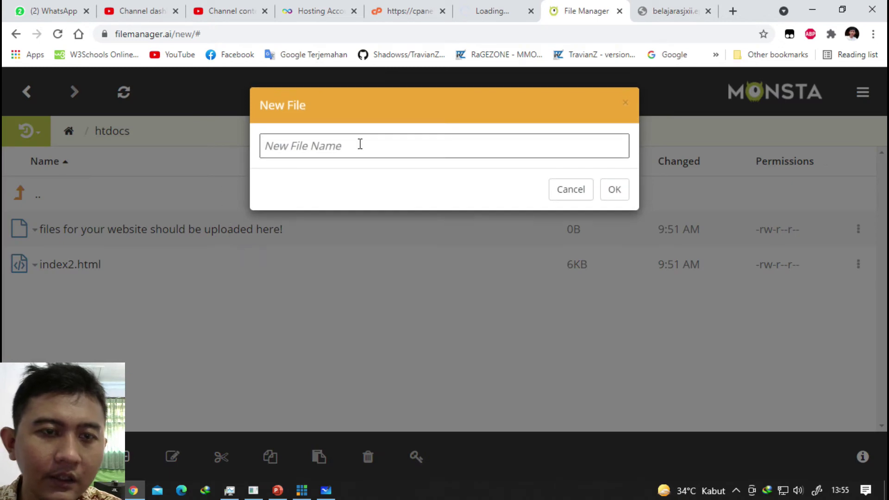
text(index.html)
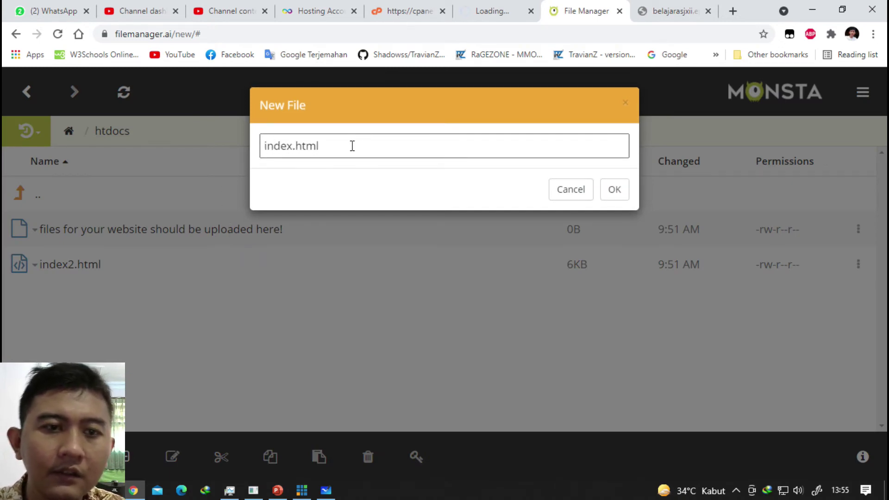
click(611, 193)
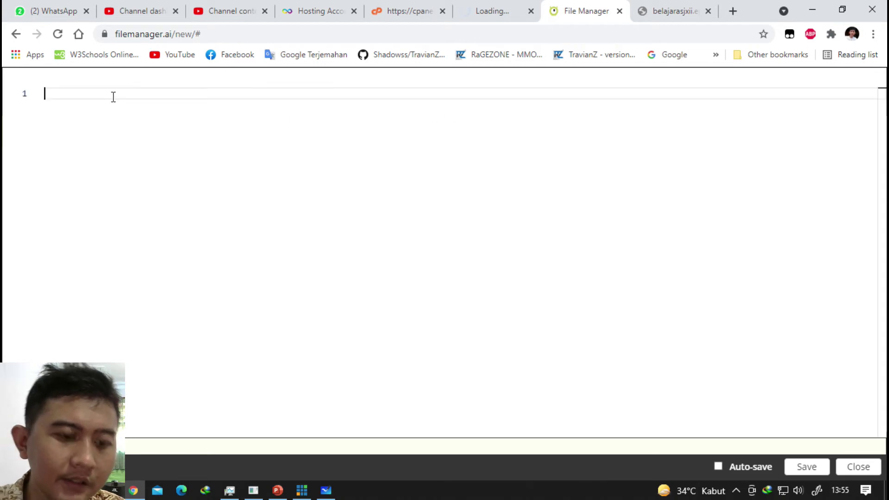
Write <html>, Test and </html> on three lines in index.html and save it.
text(<html?>)
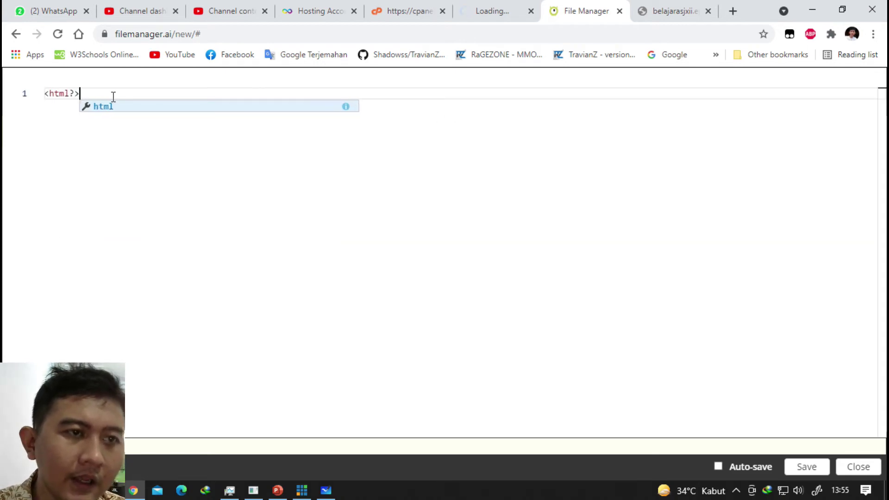
key(Return)
key(Return)
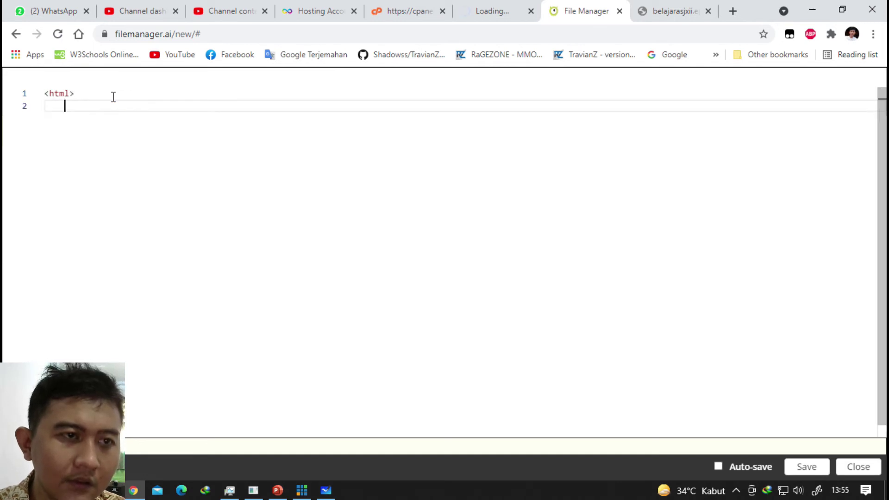
key(BackSpace)
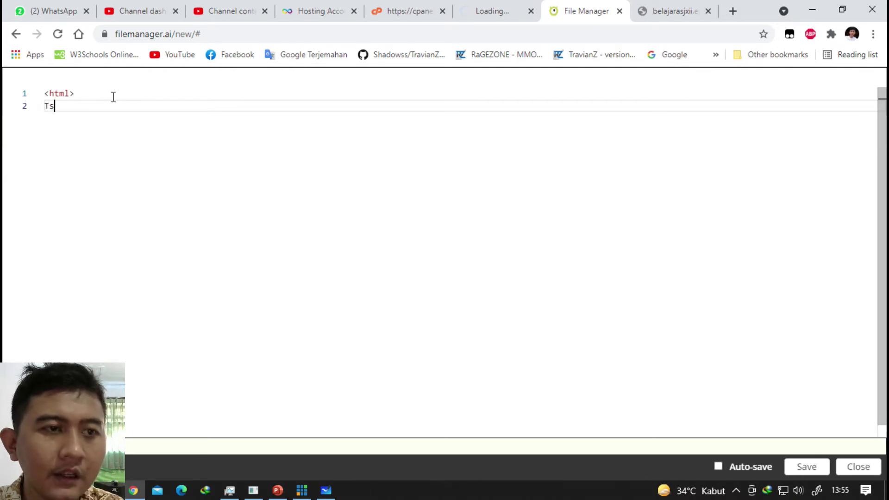
text(Test)
key(Return)
text(</)
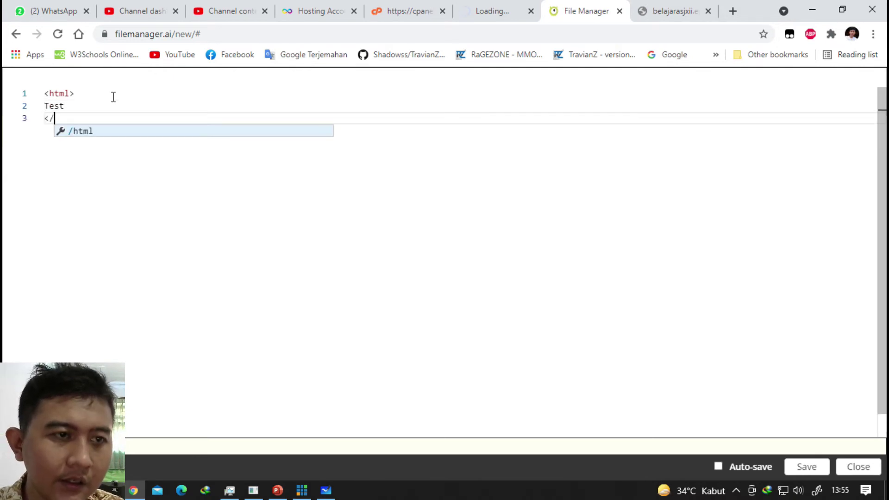
key(Return)
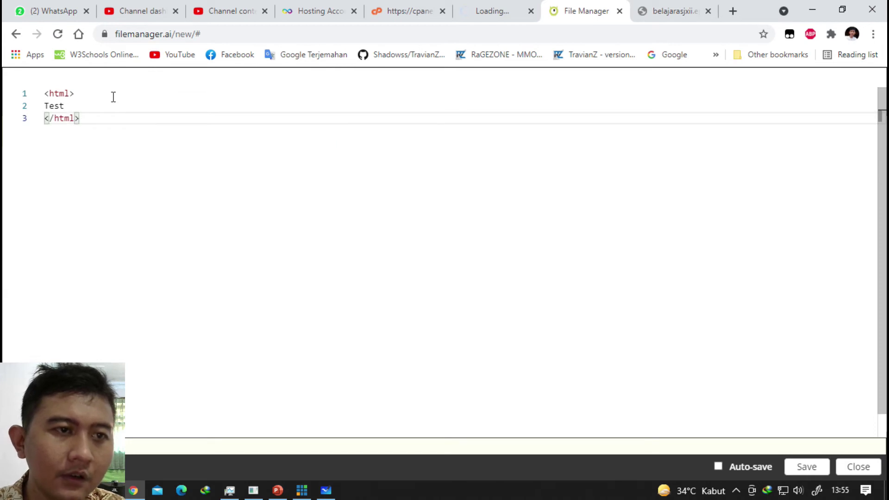
click(807, 467)
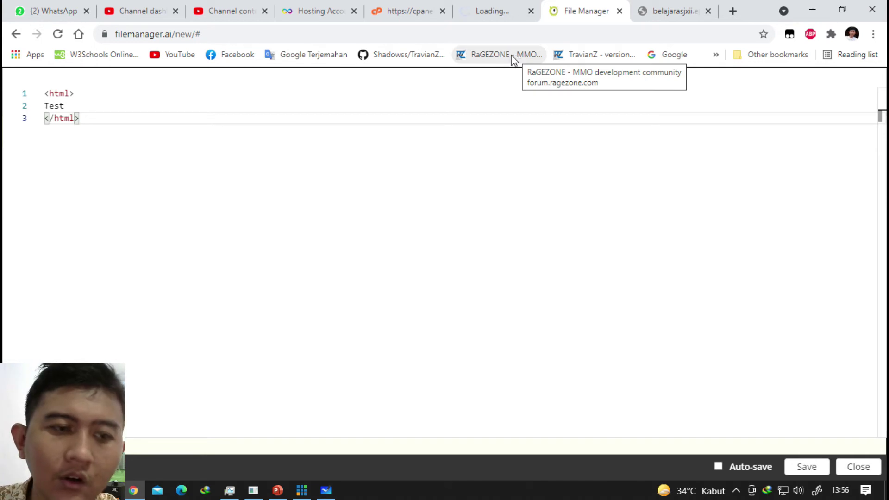
Change the site address to belajarasjxii.epizy.com/index.html and load it.
click(671, 10)
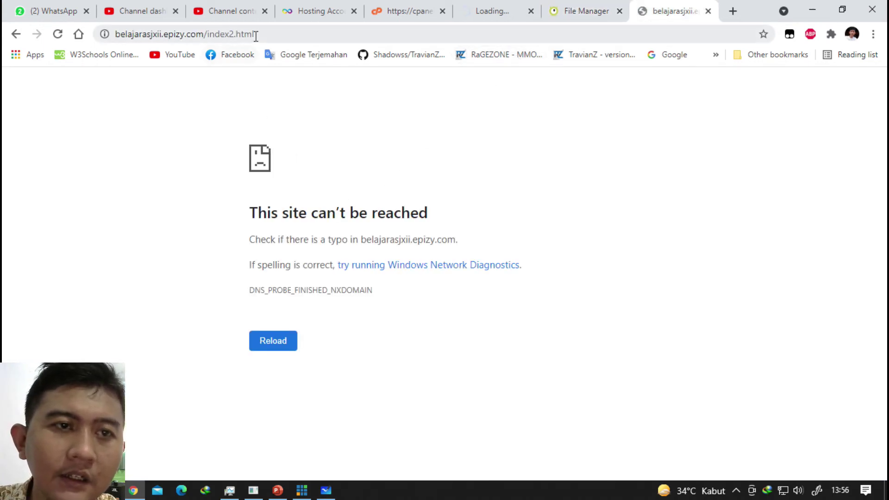
drag(207, 34, 352, 32)
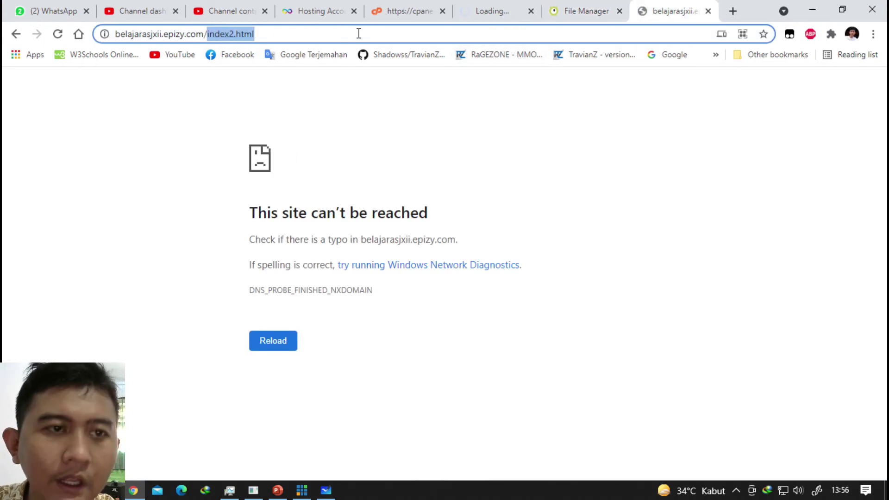
key(BackSpace)
text(index.htl)
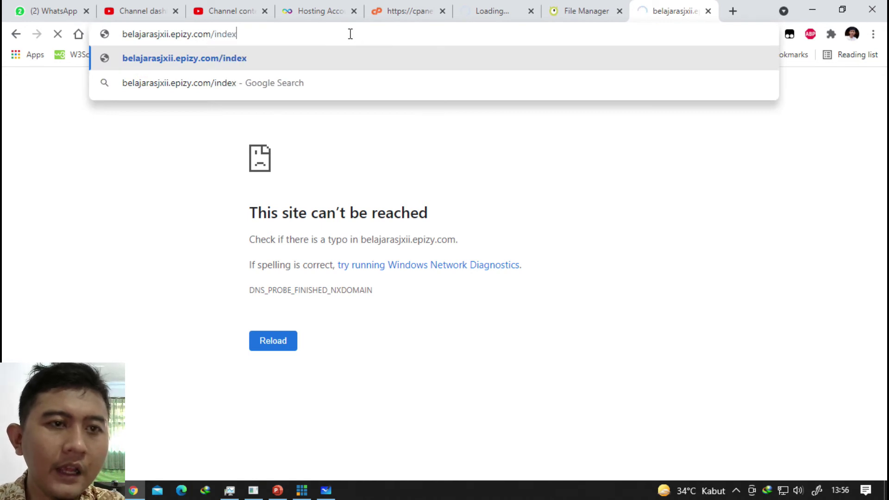
key(BackSpace)
key(BackSpace)
text(tml)
key(Return)
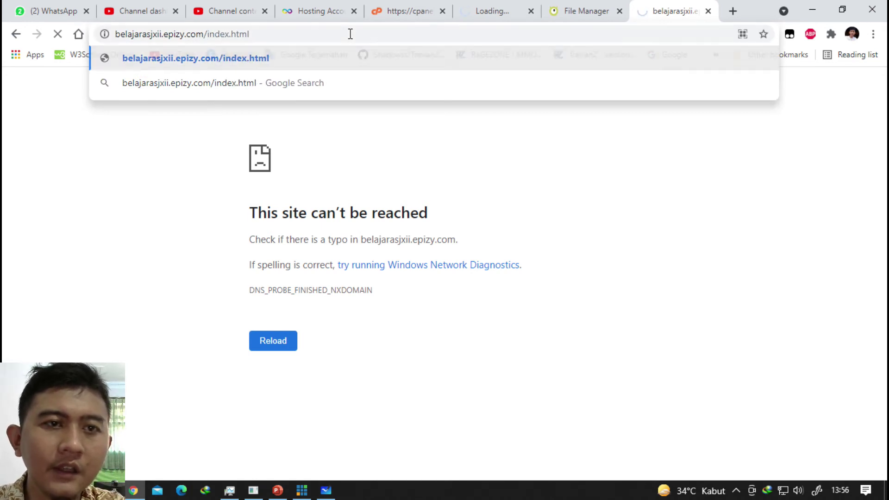
Retry the index.html address several times; it still can't be reached.
click(333, 38)
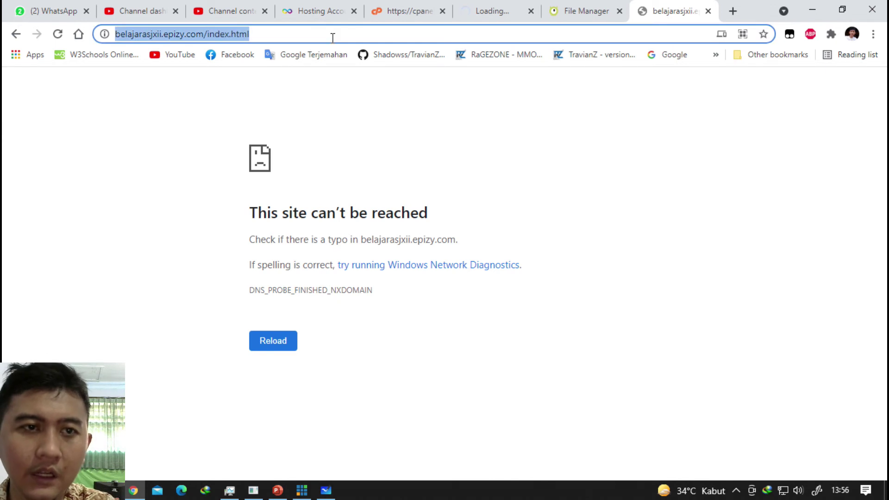
key(Return)
click(338, 31)
key(Return)
click(339, 31)
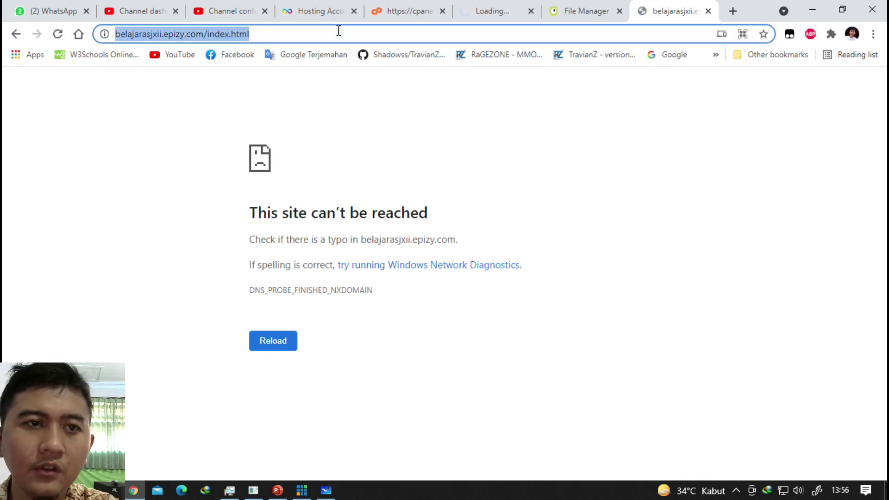
key(Return)
click(343, 30)
key(Return)
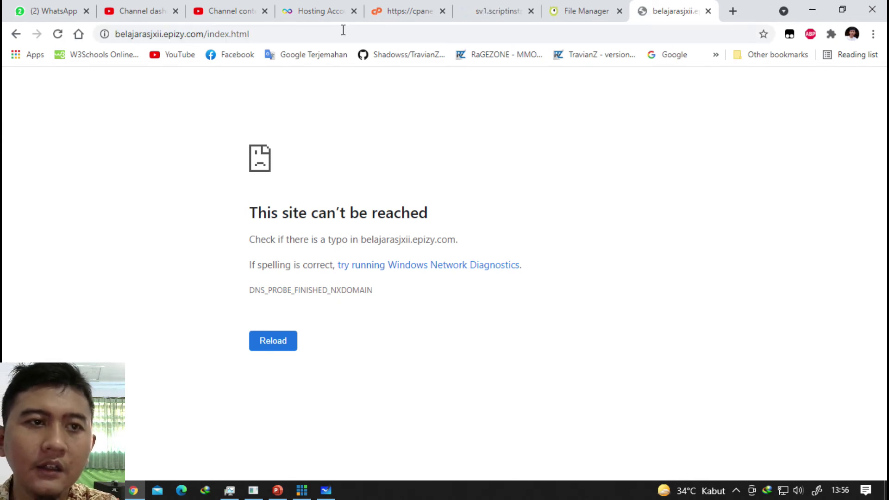
Close the index.html editor and reload Monsta FTP, which falls back to its Login dialog.
click(579, 4)
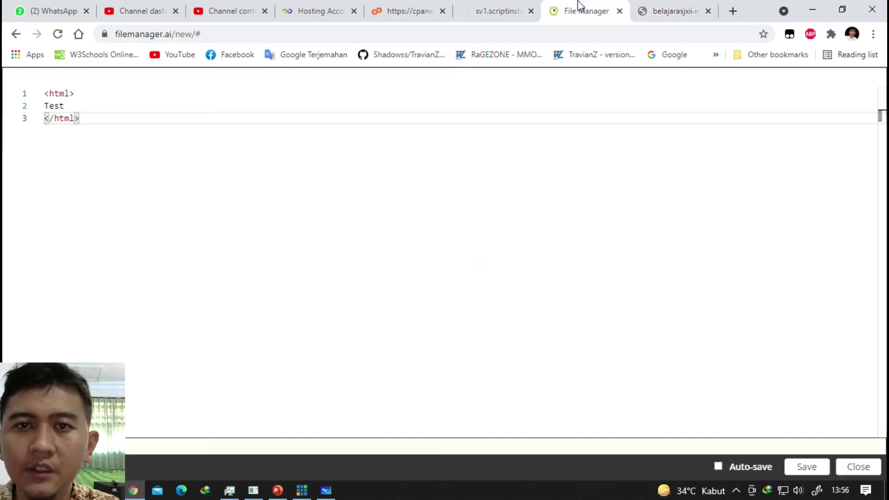
click(857, 469)
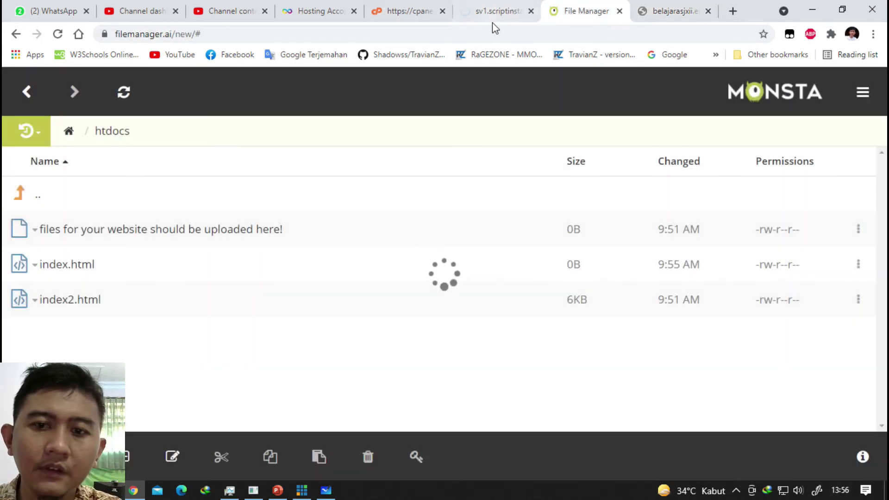
click(57, 35)
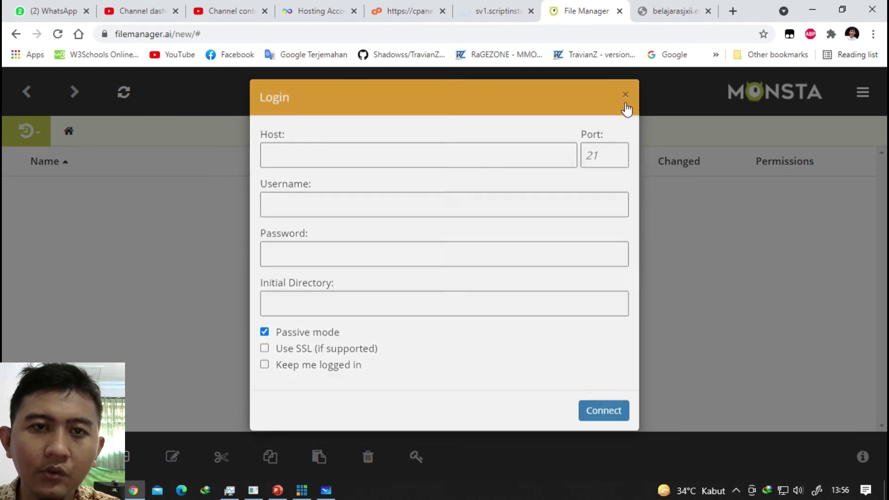
click(500, 9)
Open Online File Manager from the control panel's Files section in a new tab and switch to it.
click(391, 9)
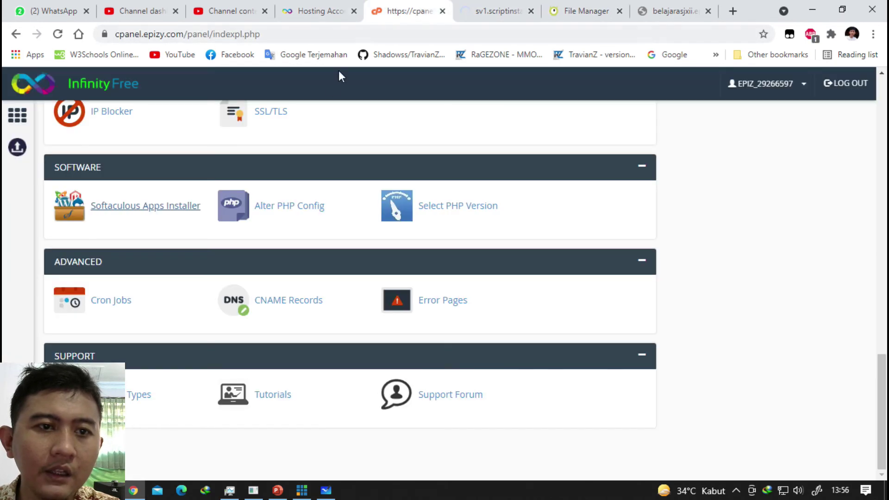
scroll(274, 155, up, 10)
scroll(132, 287, up, 5)
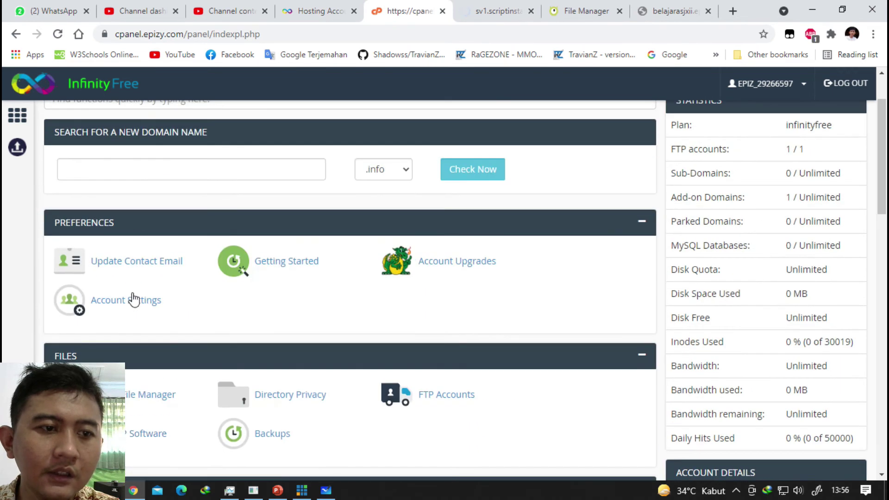
scroll(128, 325, down, 3)
right_click(140, 269)
click(163, 275)
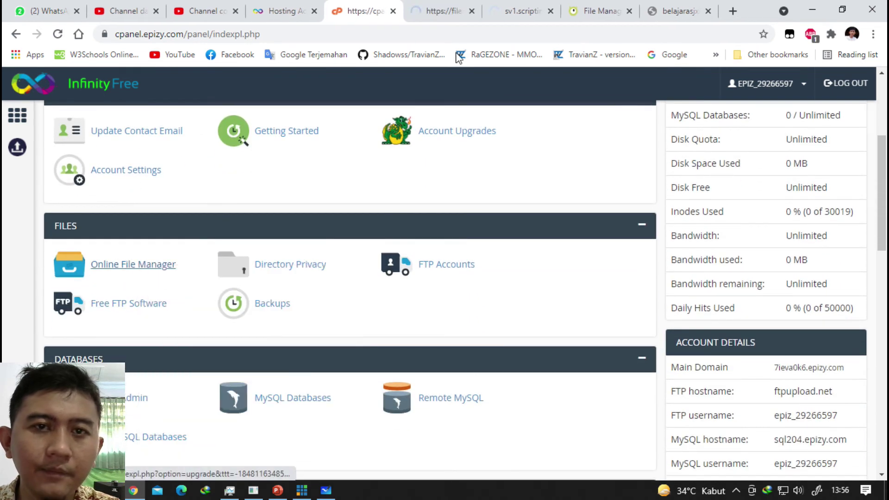
click(443, 10)
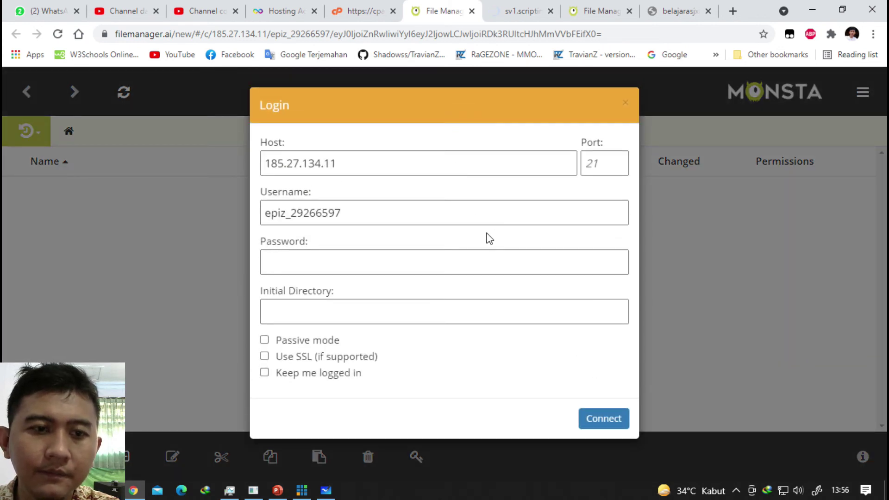
Submit the FTP password at the Monsta login, which fails authentication, and reload the control panel.
click(404, 269)
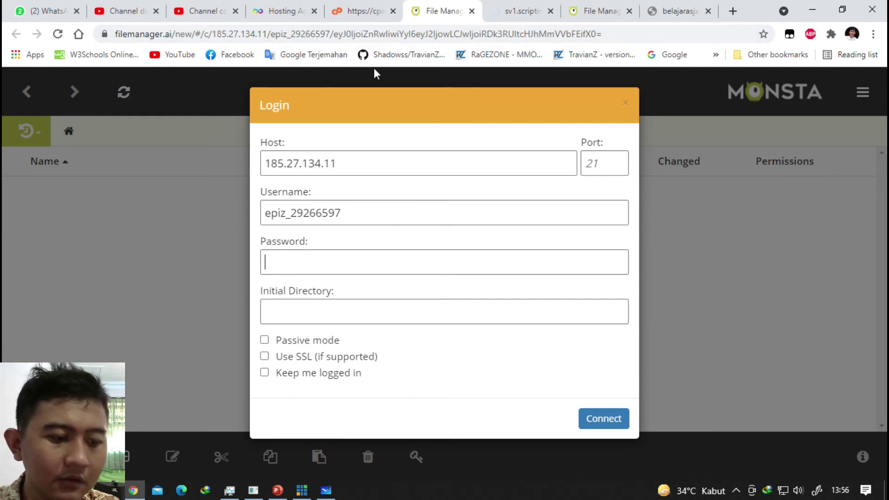
text(••••••••••)
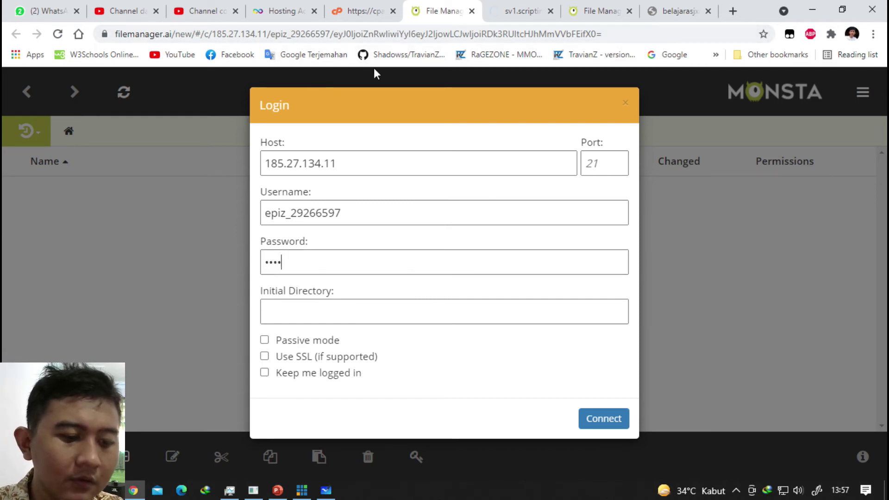
key(Return)
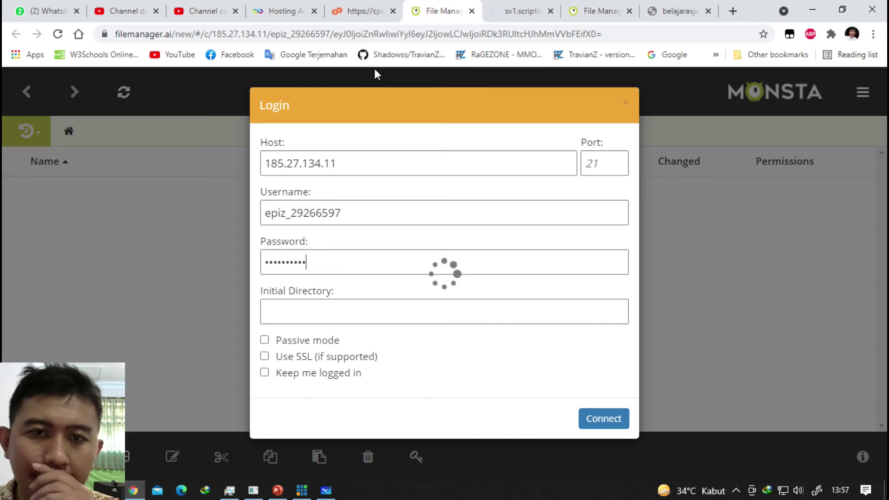
click(361, 5)
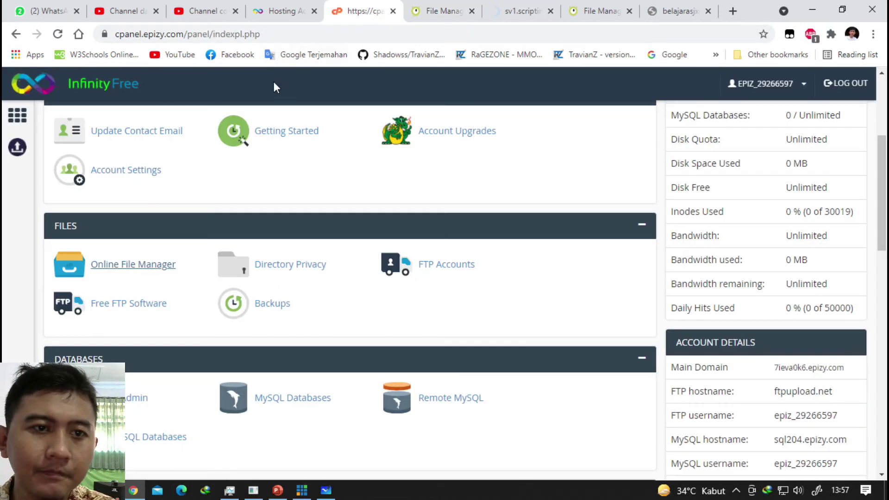
scroll(273, 80, up, 3)
click(58, 34)
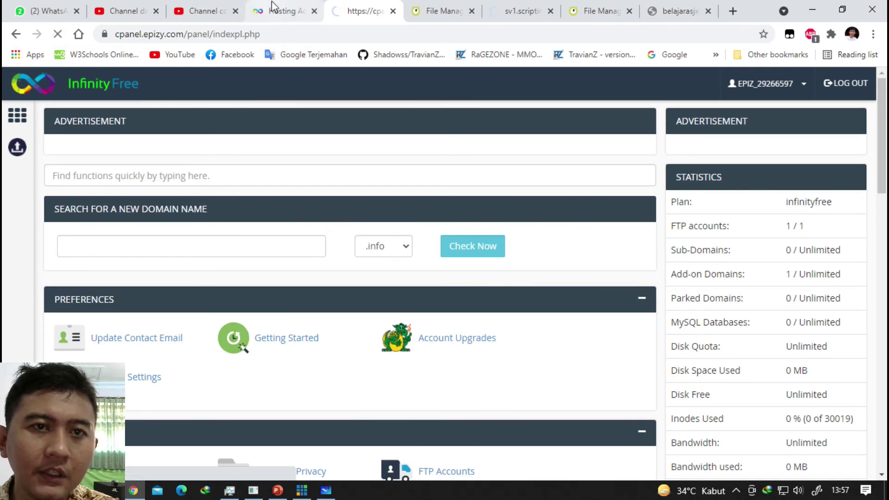
click(423, 7)
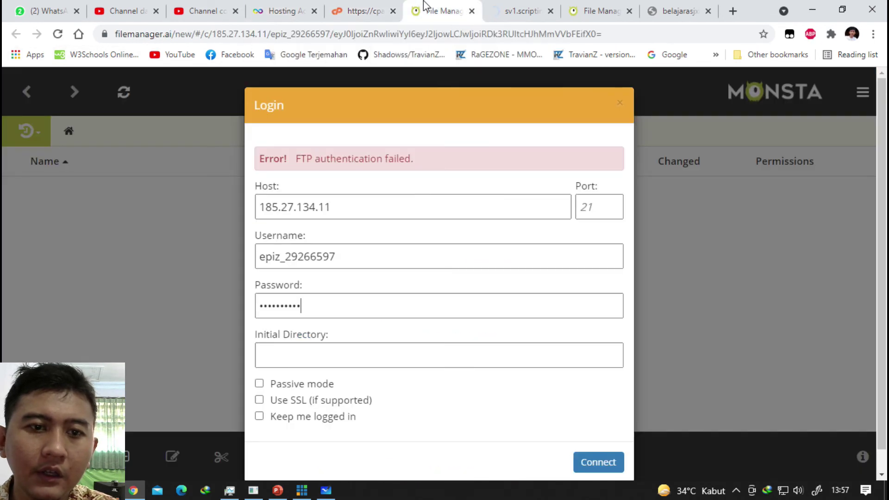
Close the failed tab and open File Manager in a new tab from the hosting account's Manage page.
click(472, 12)
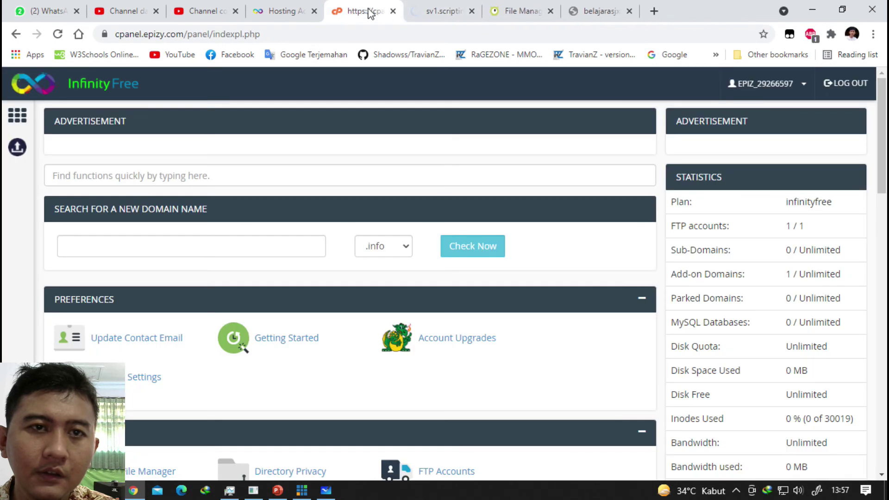
click(318, 11)
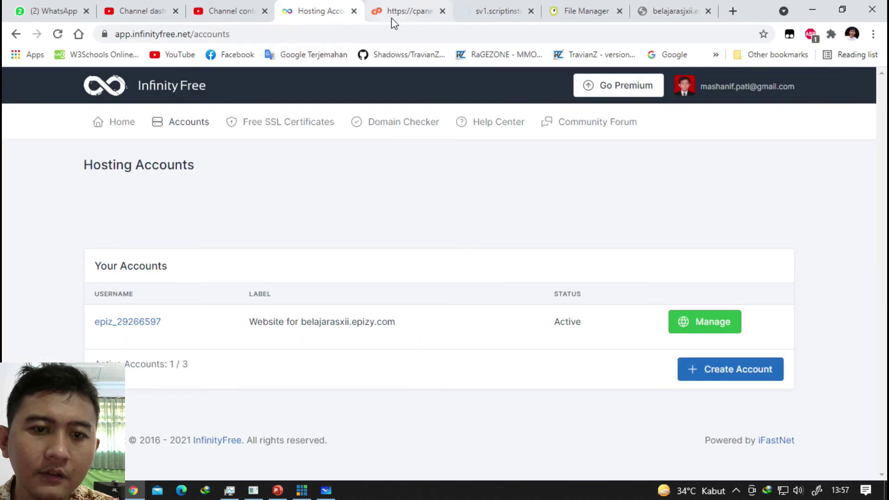
click(700, 321)
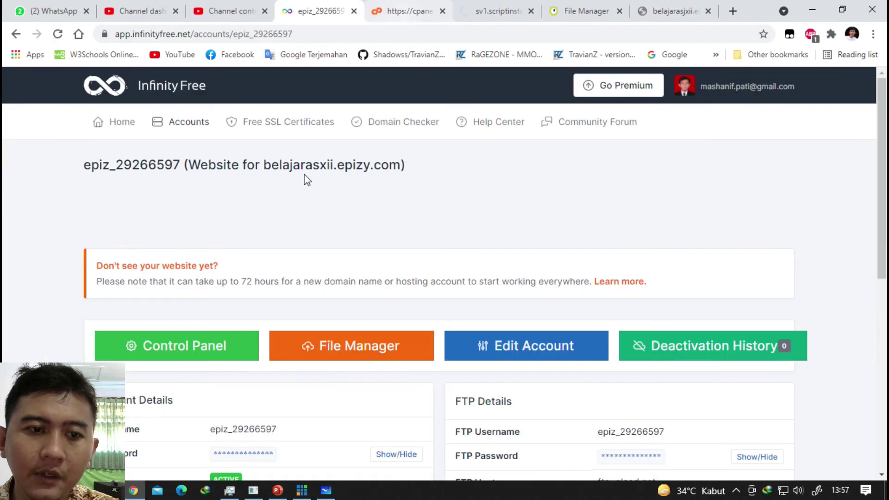
scroll(282, 254, down, 2)
right_click(351, 222)
click(400, 224)
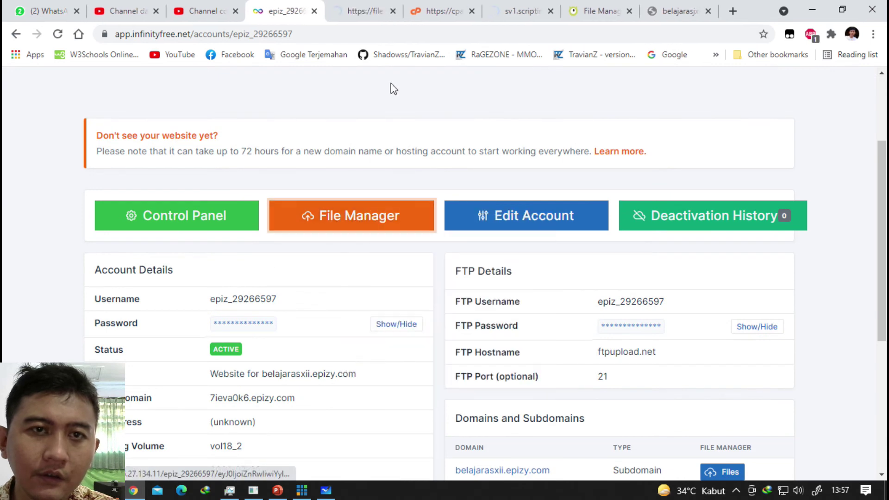
click(366, 11)
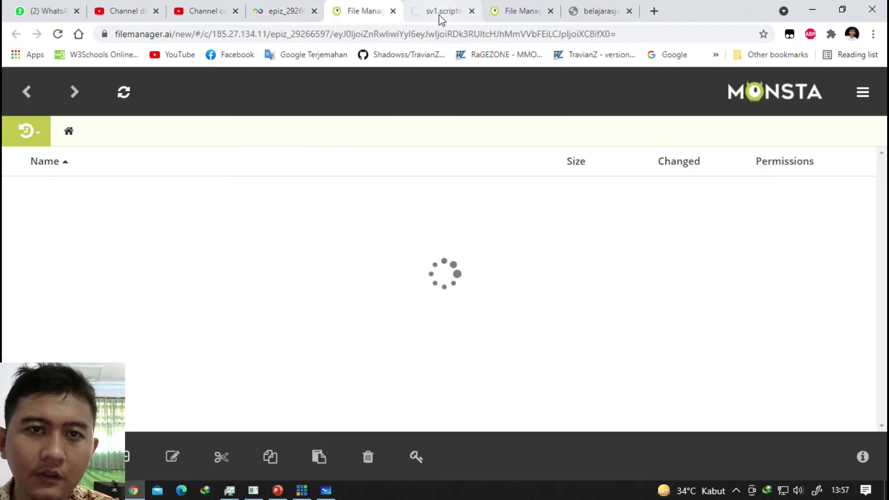
Close the extra script server tab and copy the FTP password from the hosting account page.
click(444, 11)
click(468, 11)
click(359, 11)
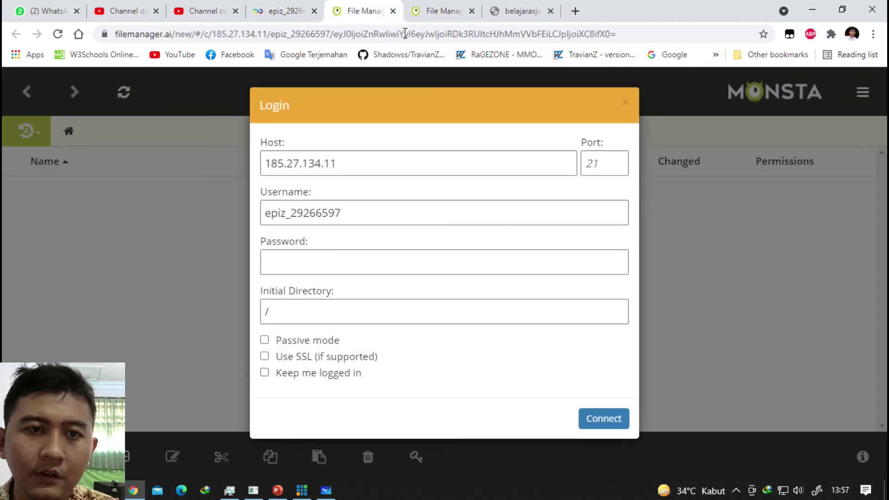
click(342, 5)
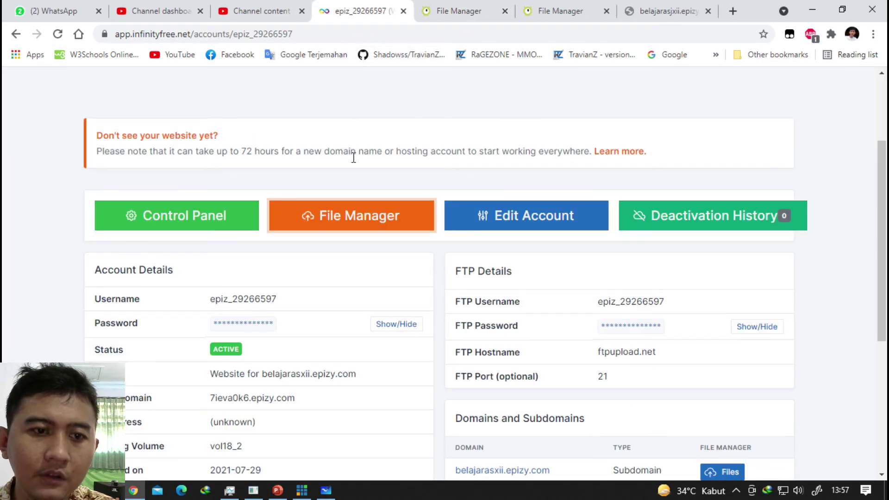
scroll(359, 175, down, 5)
scroll(364, 174, up, 2)
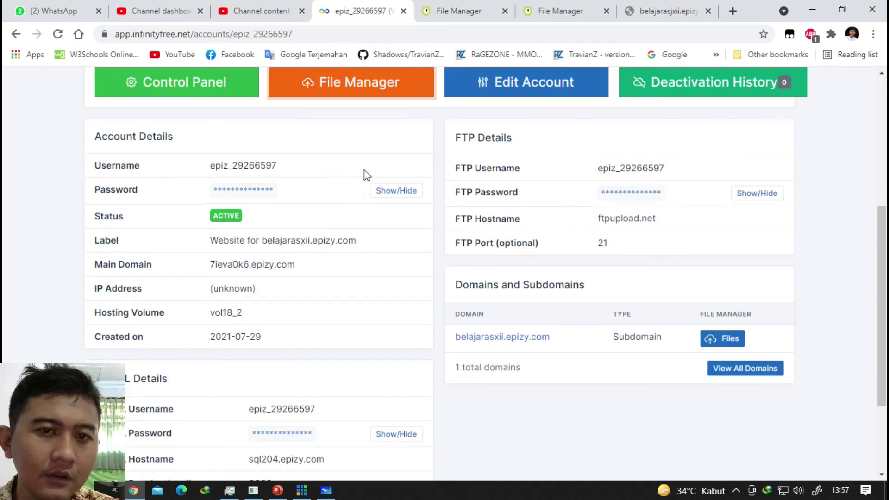
click(750, 193)
double_click(658, 193)
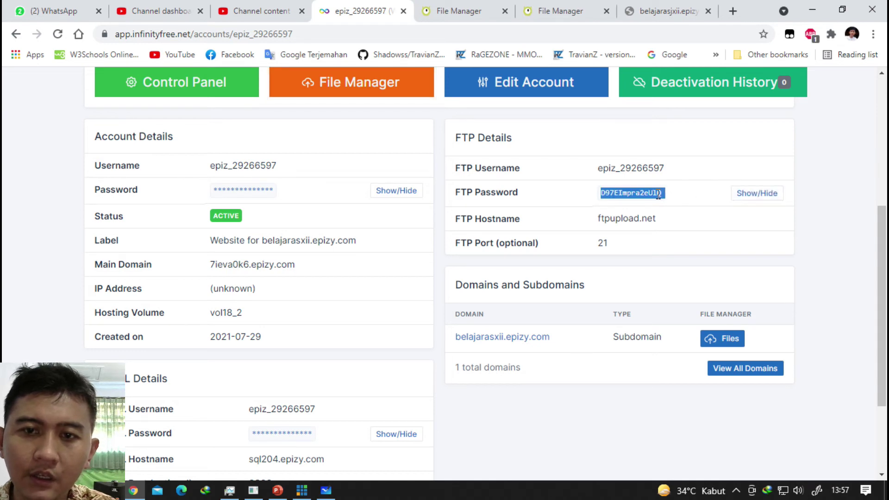
click(752, 193)
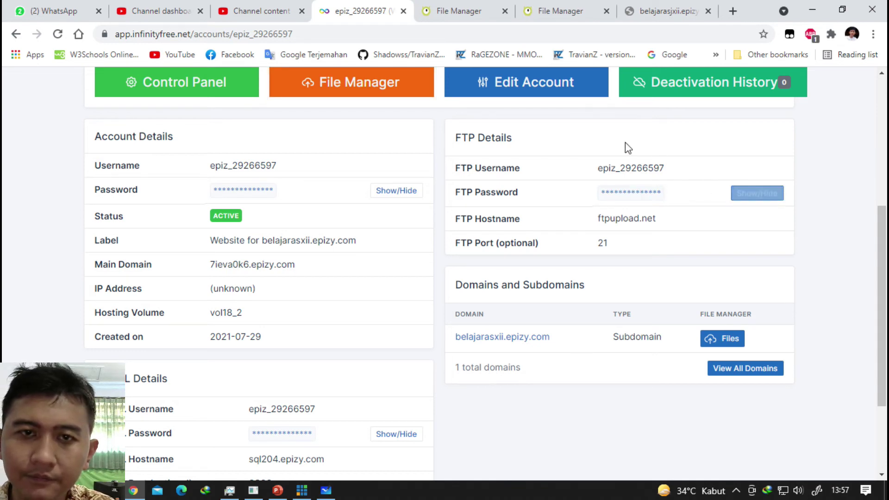
Paste the FTP password into Monsta's Password field and retry Connect, then reopen the subdomain's files.
click(426, 5)
click(409, 256)
key(ctrl+v)
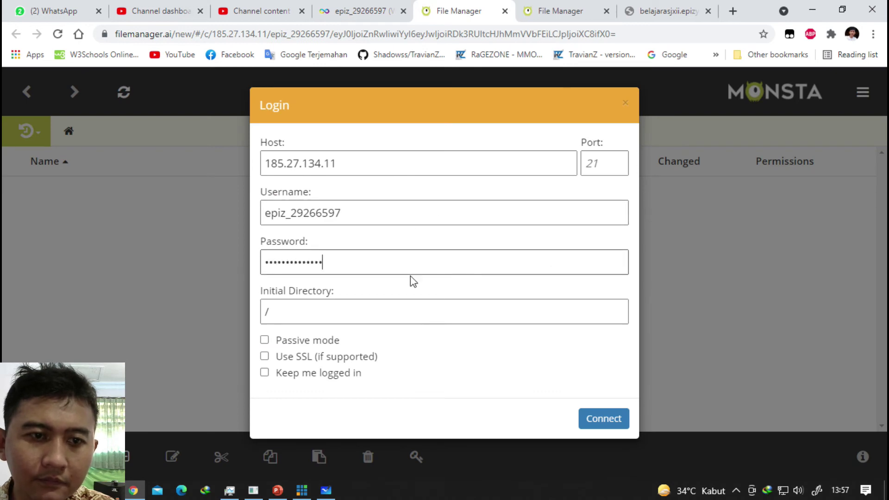
click(602, 419)
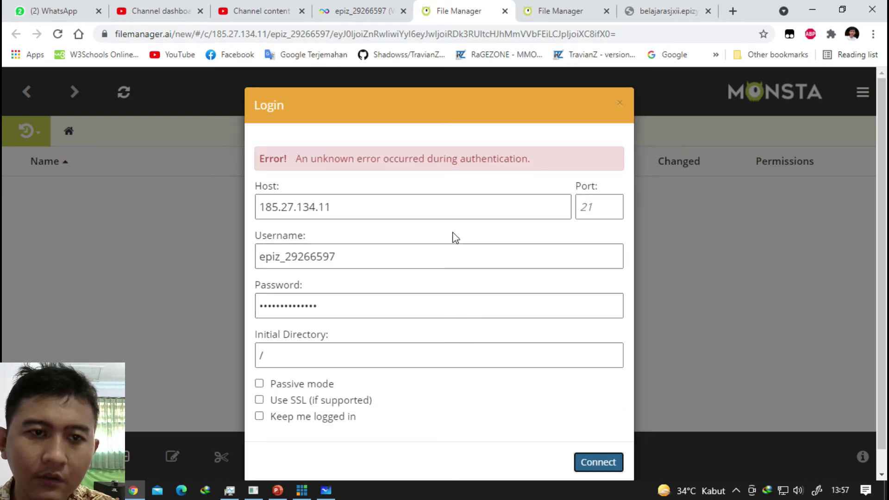
click(365, 11)
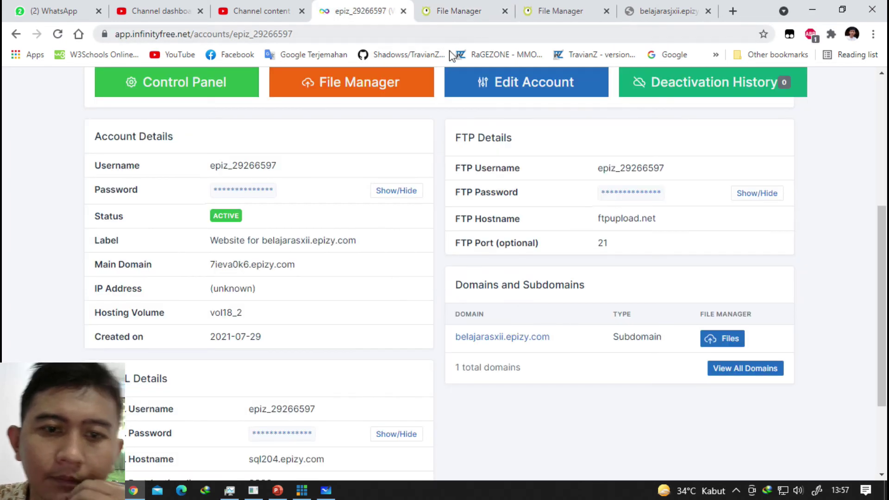
click(723, 339)
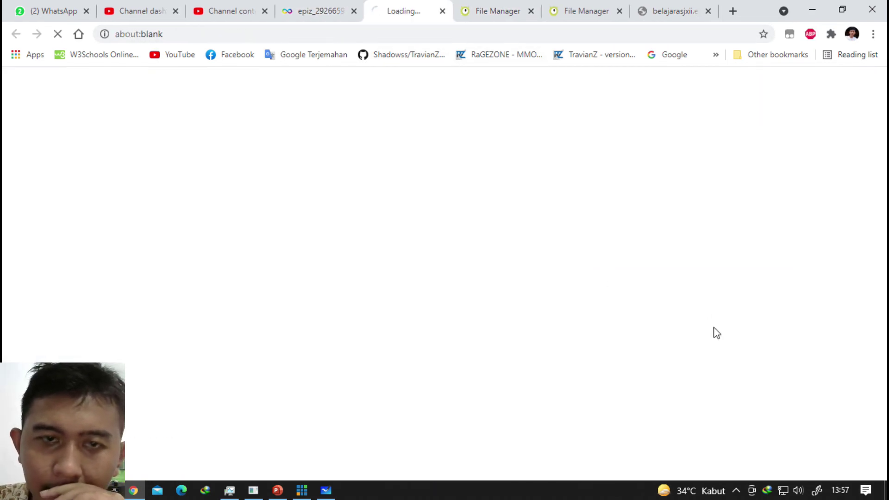
Close the duplicate file manager tab and reload the unreachable subdomain page.
click(531, 10)
click(514, 18)
click(573, 14)
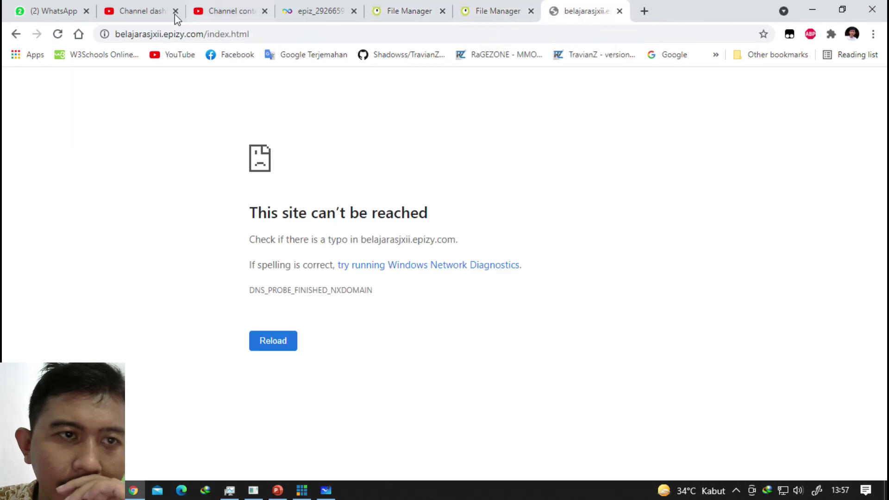
click(63, 36)
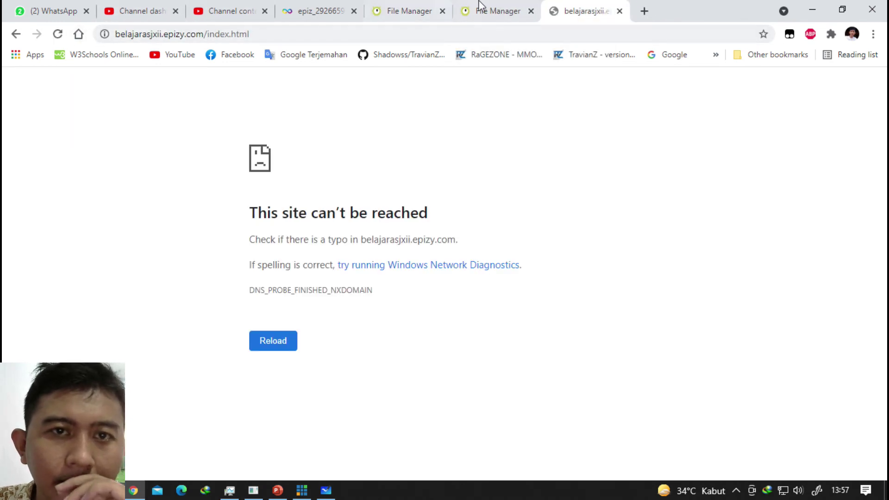
Check the 21B index.html in the htdocs listing and review the hosting account details.
click(509, 10)
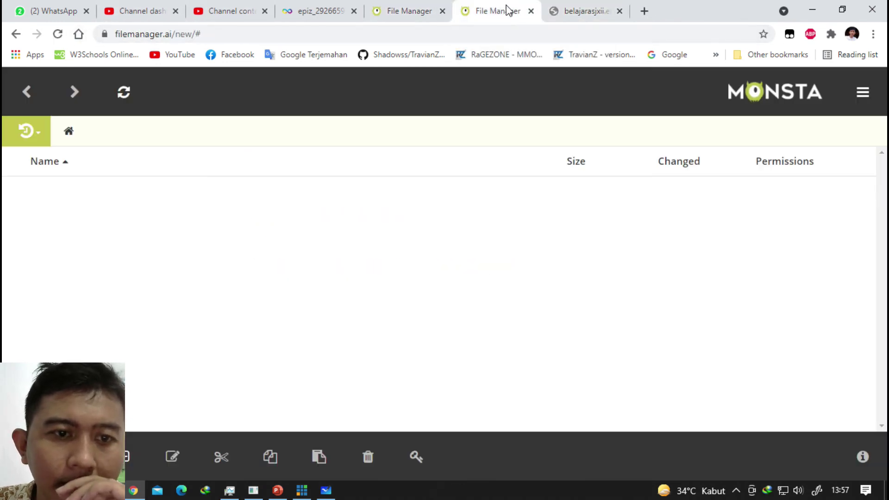
click(421, 12)
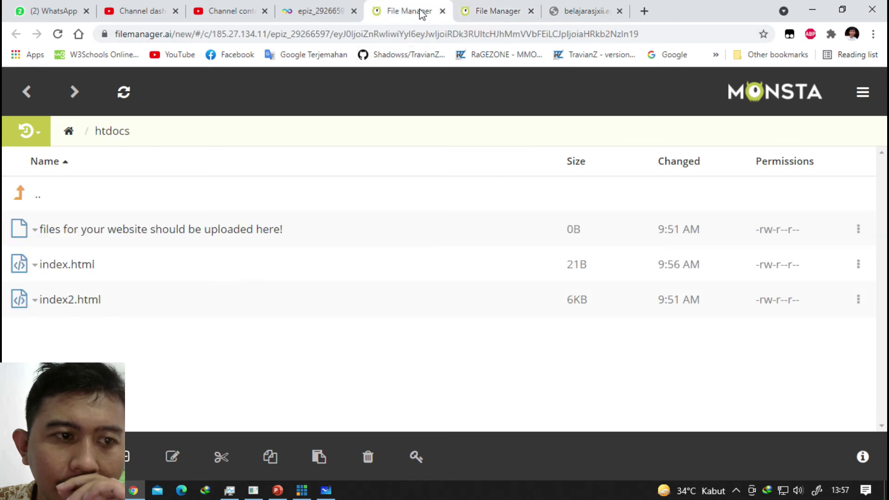
click(531, 12)
click(504, 18)
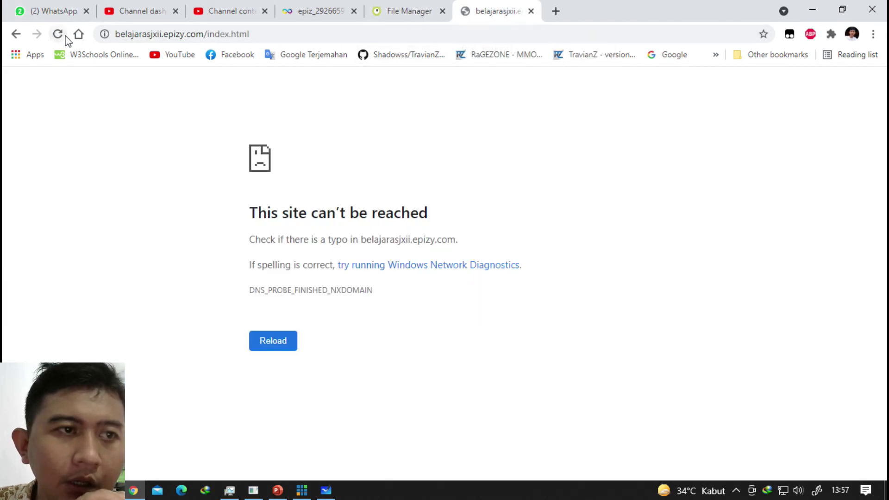
click(397, 8)
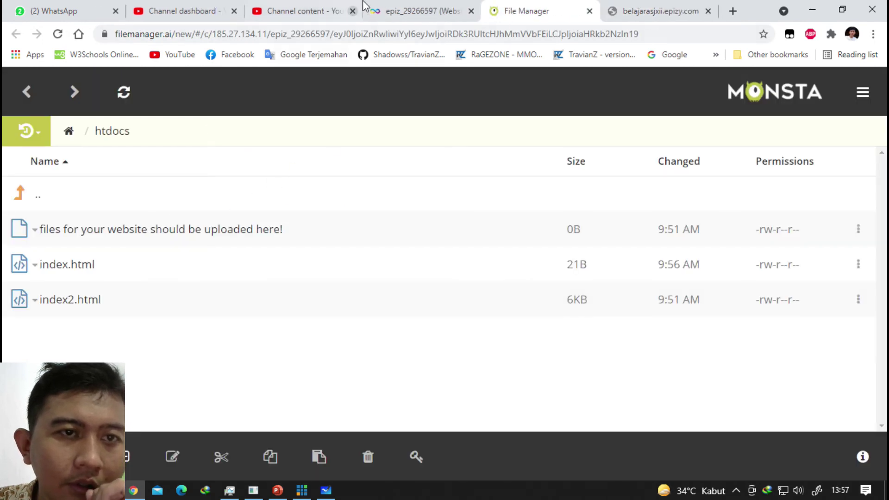
click(366, 8)
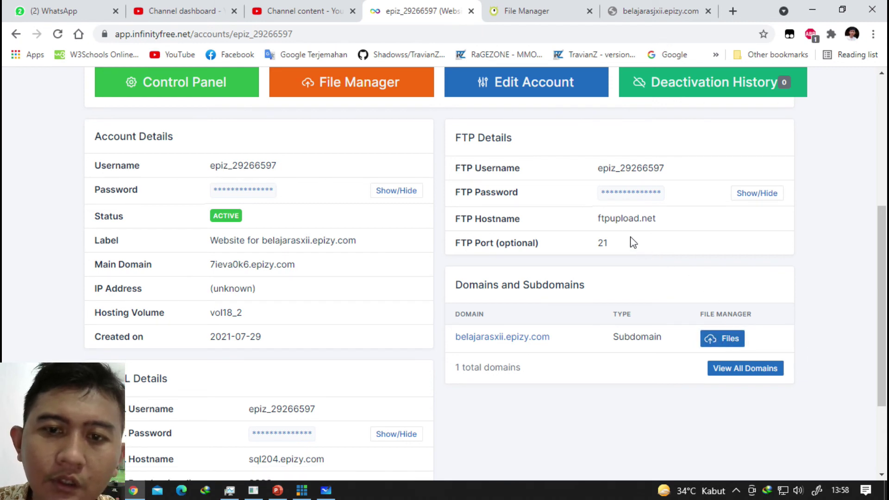
scroll(579, 220, down, 3)
scroll(575, 204, up, 10)
scroll(653, 250, down, 5)
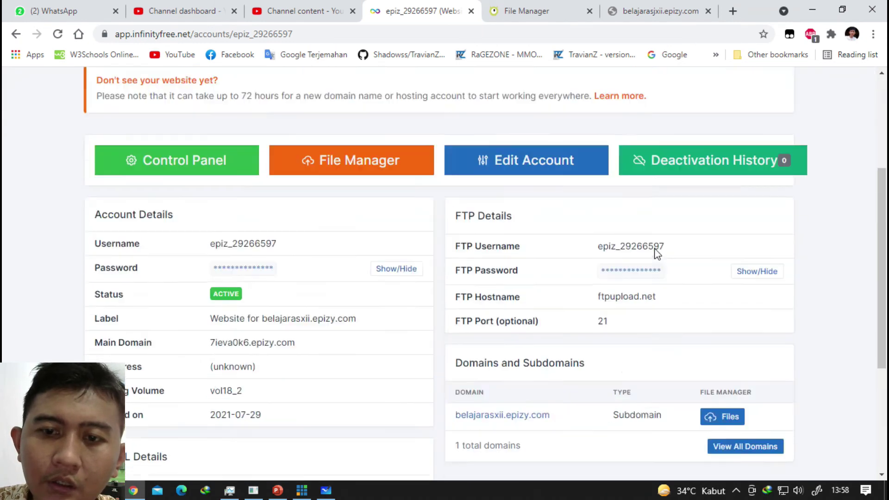
scroll(528, 206, down, 5)
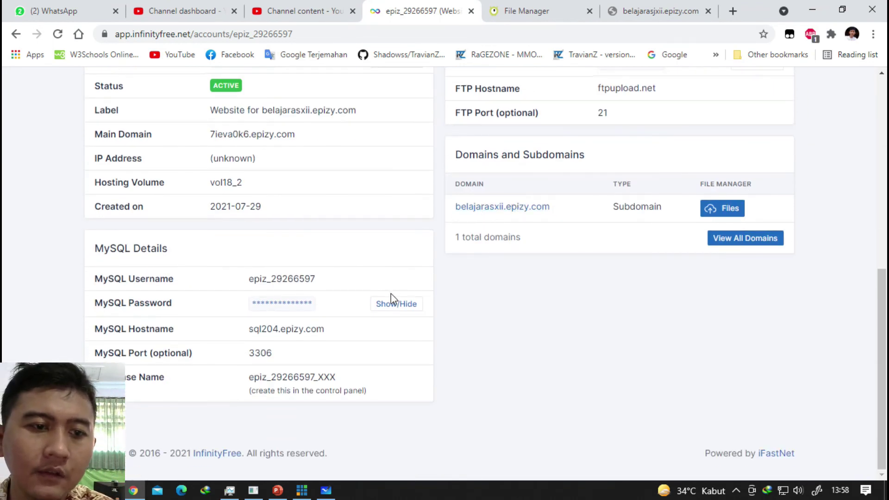
Reload belajarasjxii.epizy.com/index.html, still DNS_PROBE_FINISHED_NXDOMAIN, and show the taskbar calendar.
click(506, 8)
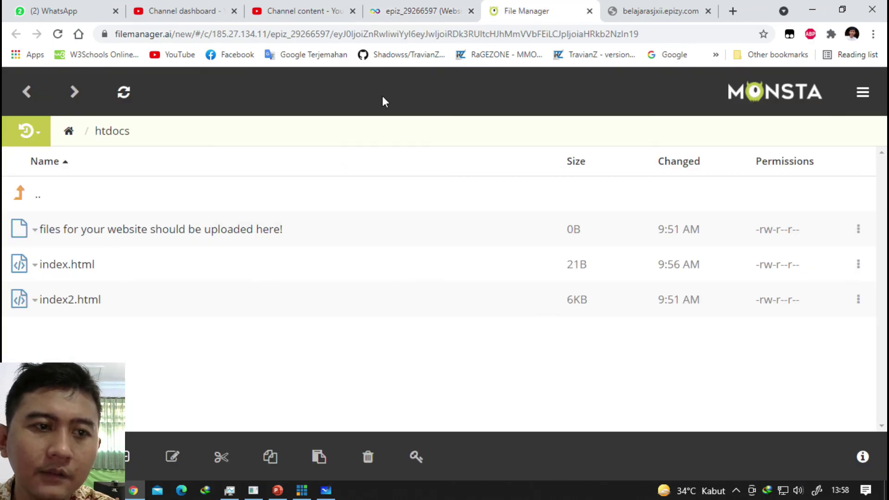
click(655, 7)
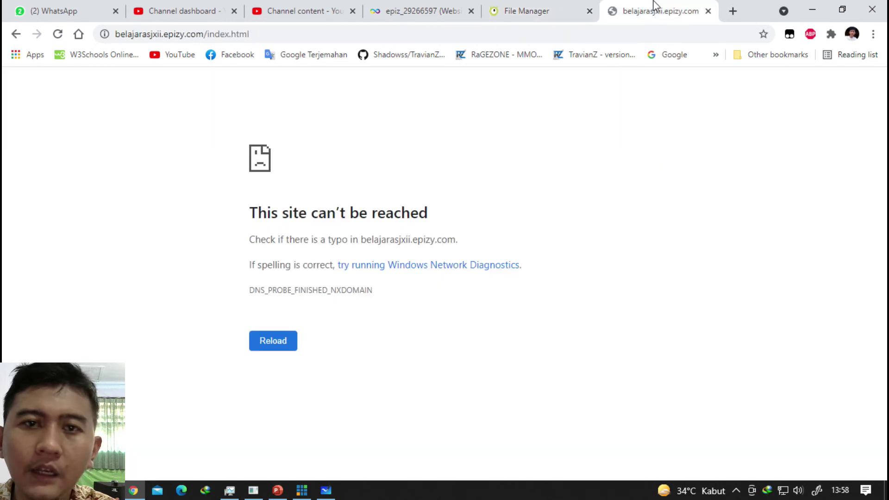
click(57, 34)
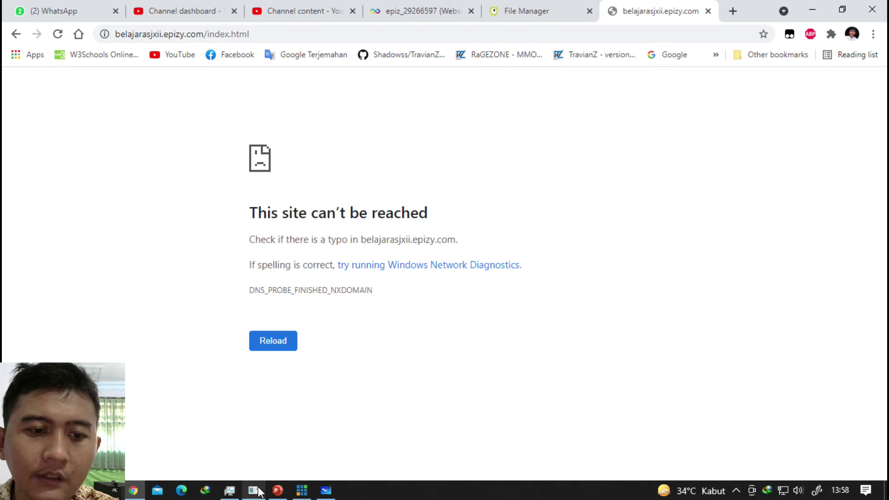
click(844, 494)
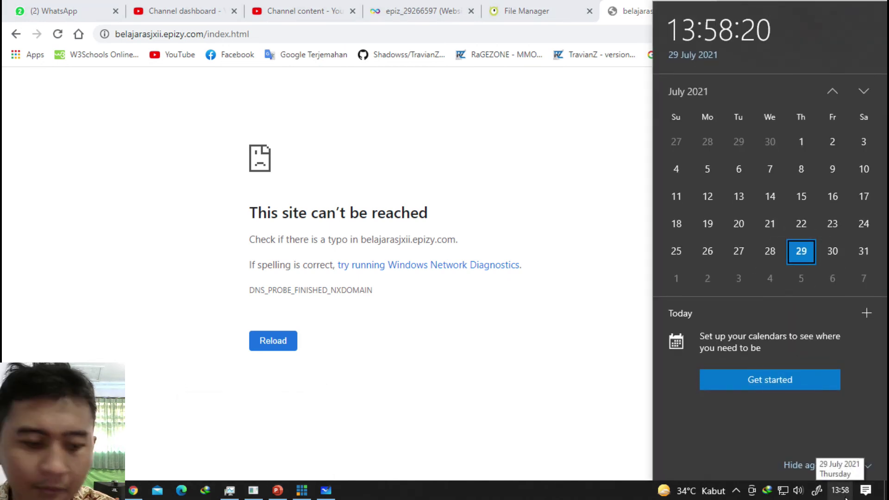
Zoom in with Magnifier, restore it to 100% and close it, then scroll up the account page.
key(super+plus)
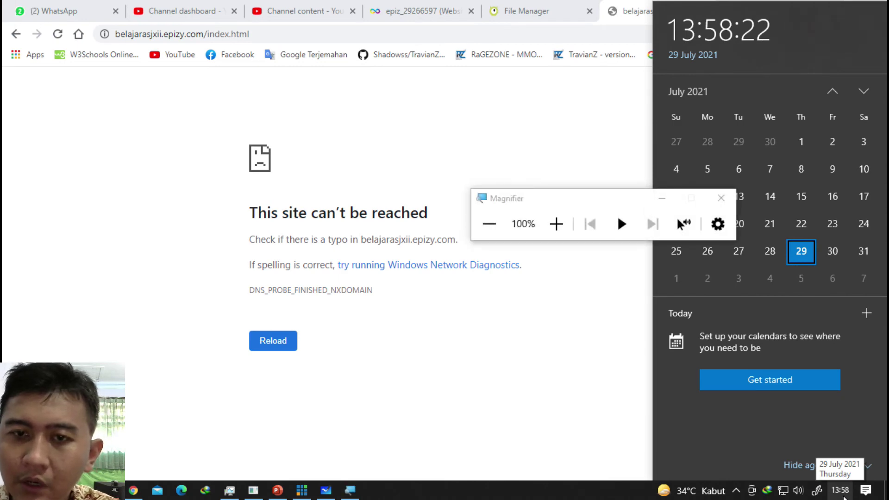
key(super+plus)
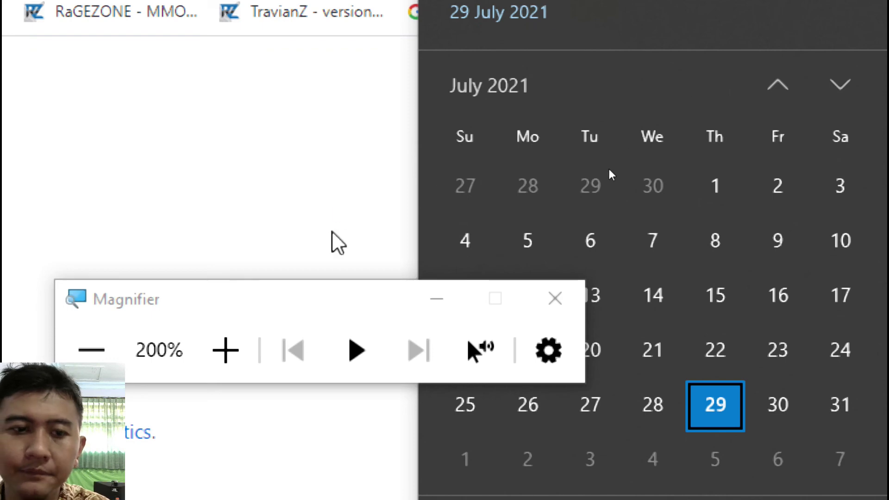
click(104, 347)
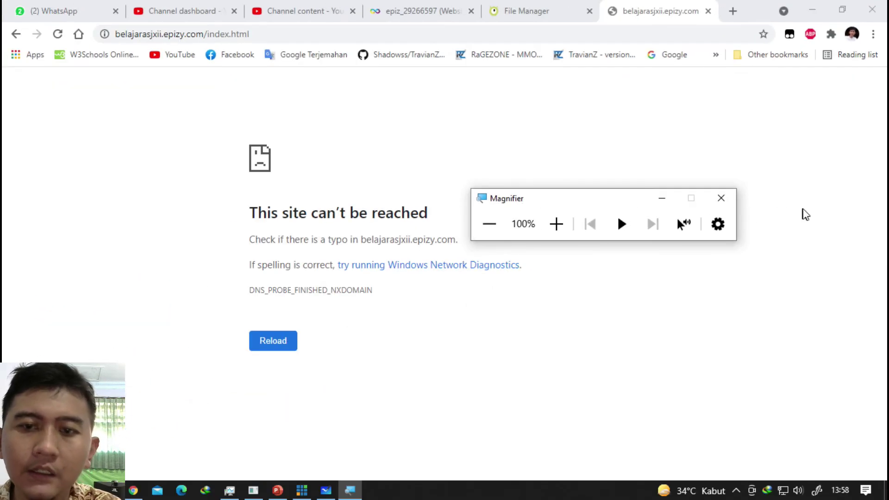
click(721, 198)
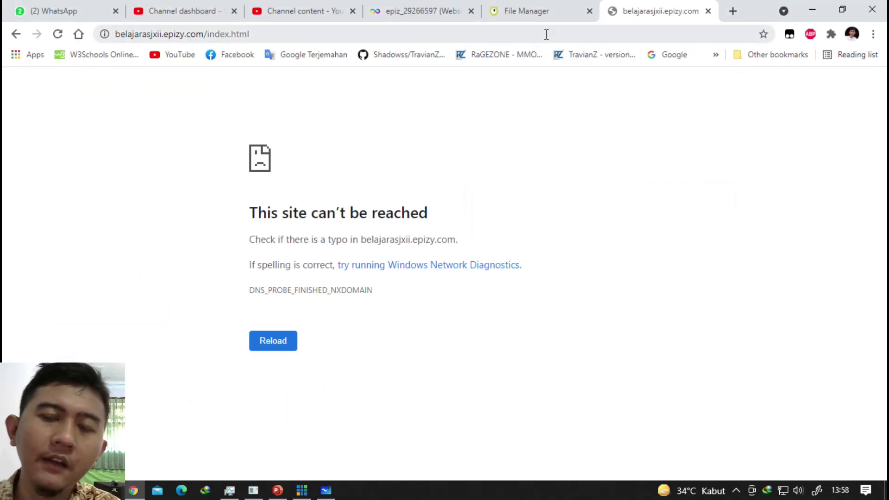
click(537, 14)
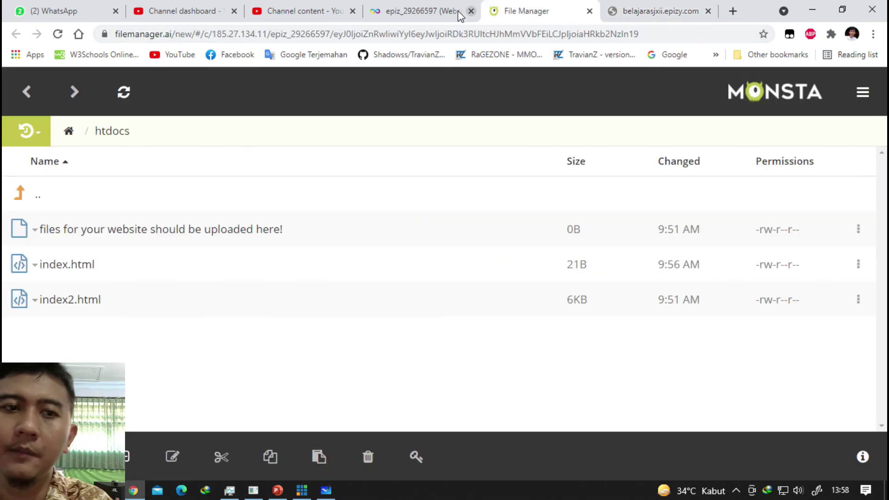
click(434, 13)
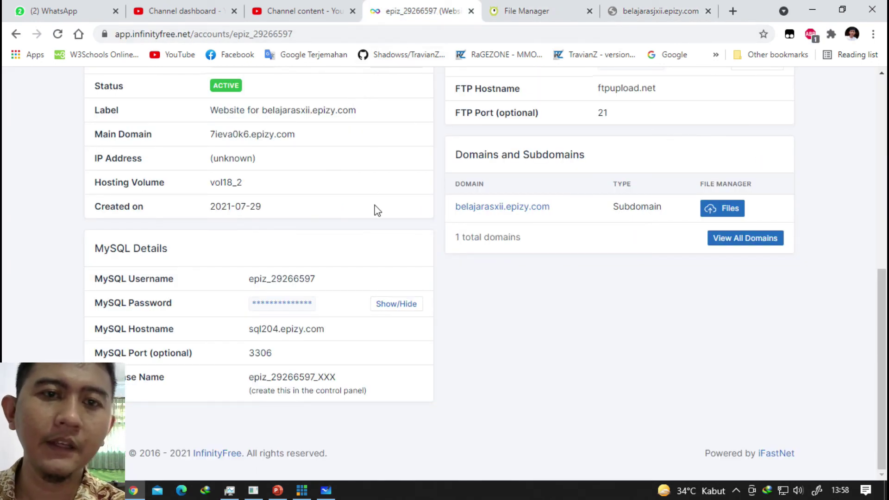
scroll(374, 202, up, 8)
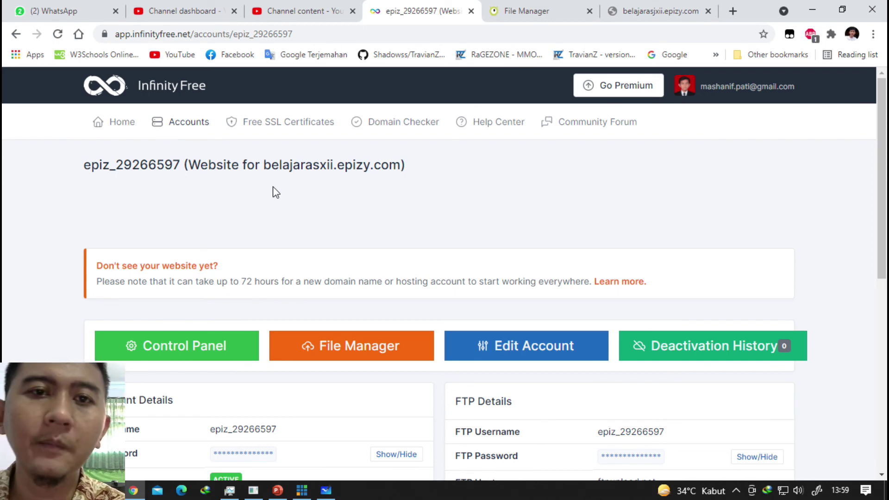
Recheck the htdocs listing and the still-unreachable subdomain page, and briefly view the calendar.
click(505, 14)
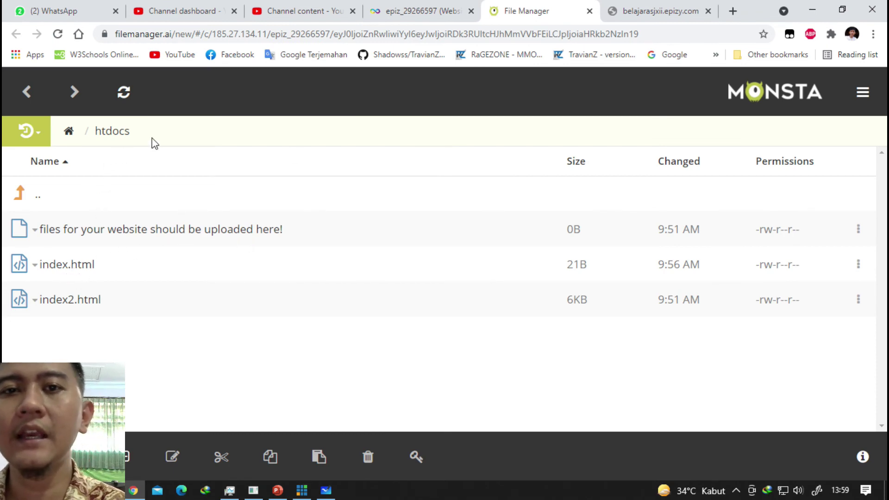
click(437, 8)
click(512, 14)
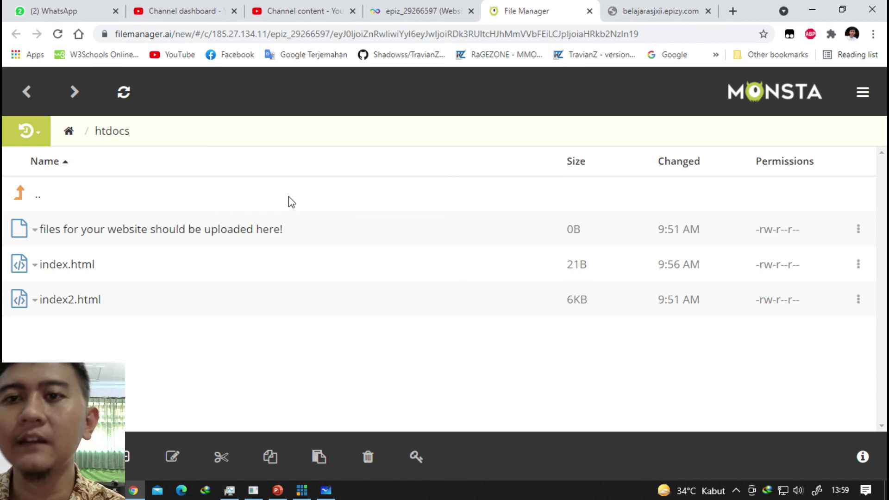
click(642, 13)
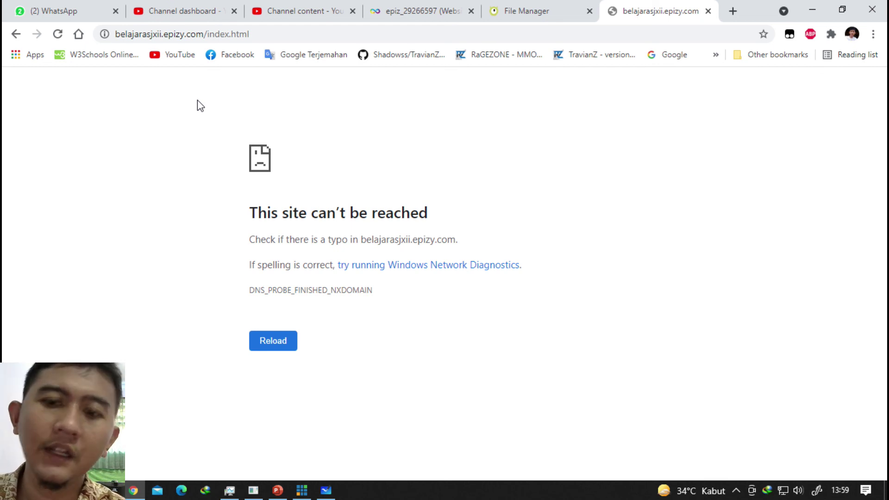
click(842, 493)
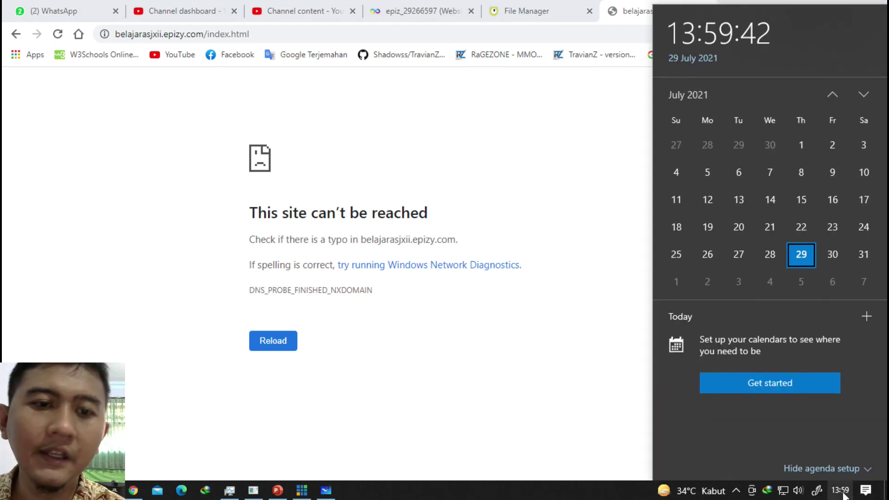
click(842, 493)
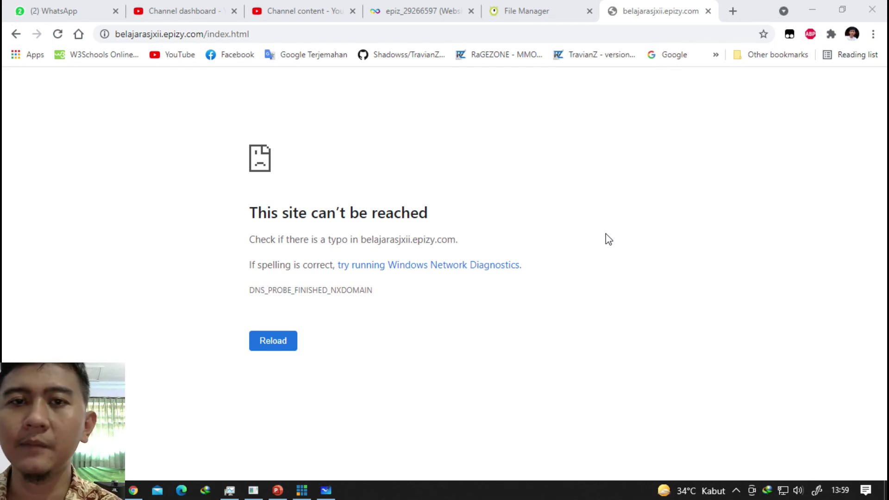
Launch Control Panel from the belajarasxii.epizy.com hosting account page.
click(521, 11)
click(430, 7)
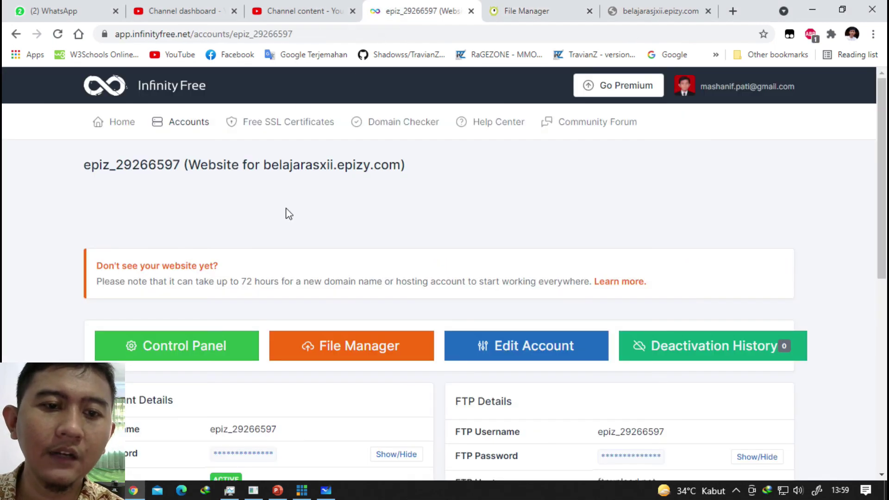
scroll(286, 214, down, 1)
click(220, 278)
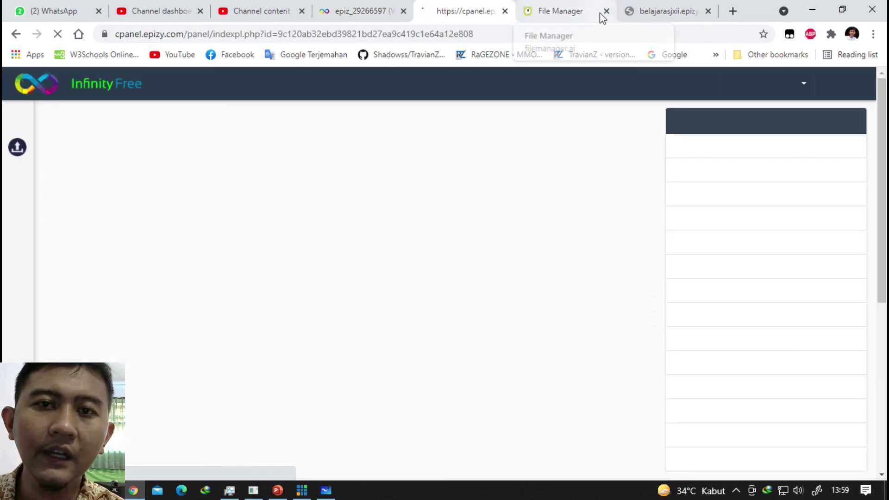
Close the file manager tab, browse the control panel's tool sections, and return to belajarasjxii.epizy.com.
click(606, 11)
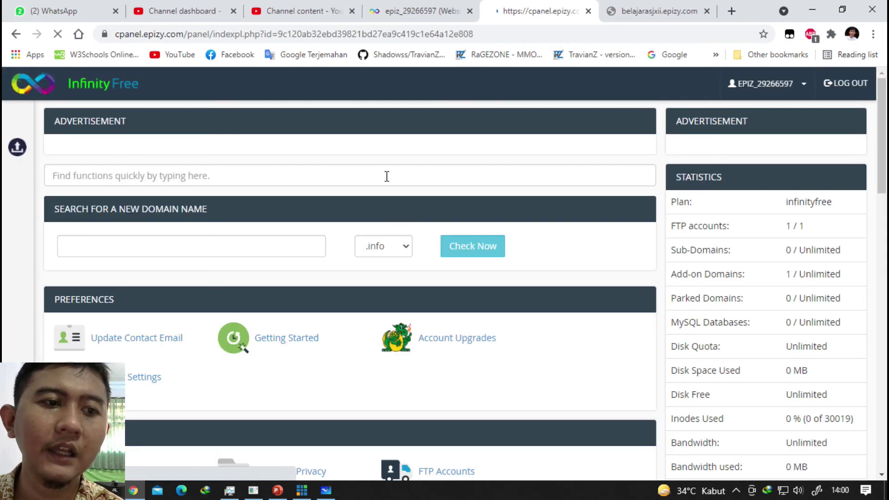
scroll(387, 177, down, 7)
scroll(382, 180, up, 4)
scroll(383, 180, down, 3)
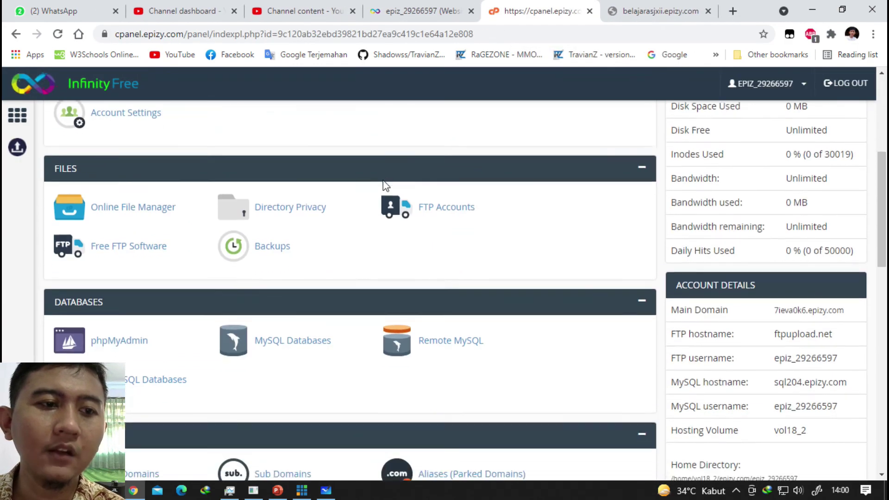
scroll(382, 180, down, 7)
middle_click(379, 176)
scroll(379, 176, up, 1)
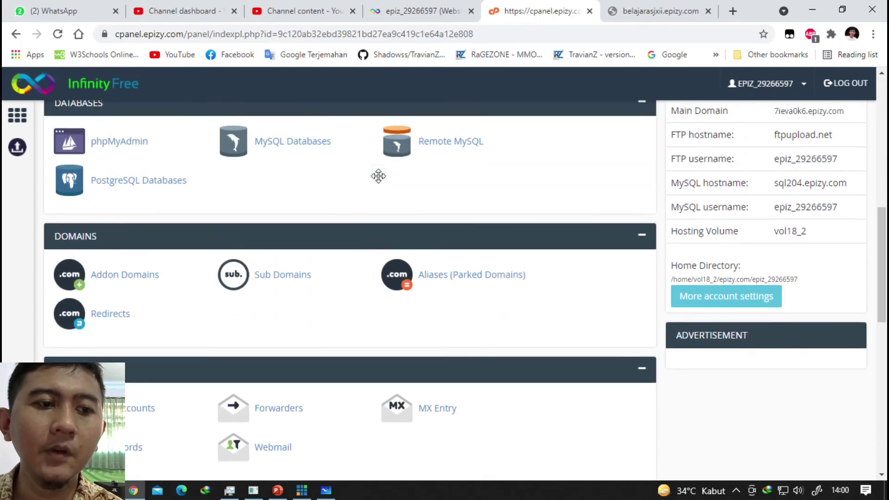
middle_click(386, 178)
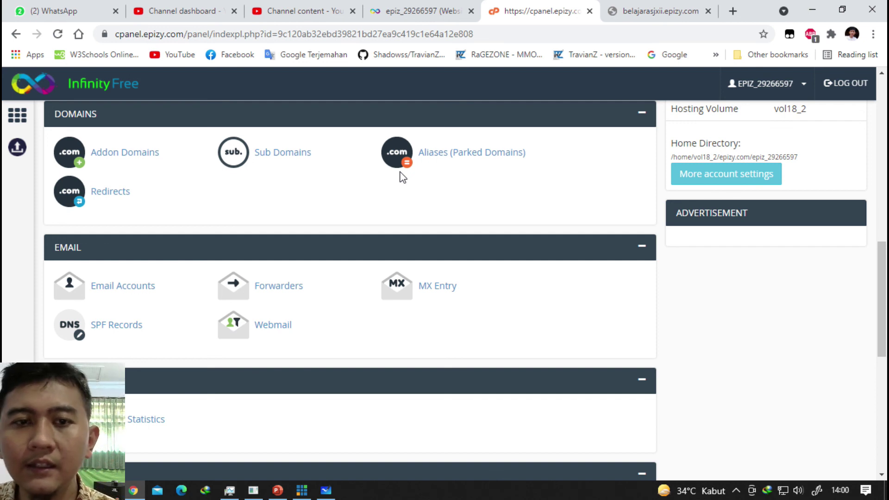
scroll(401, 172, down, 5)
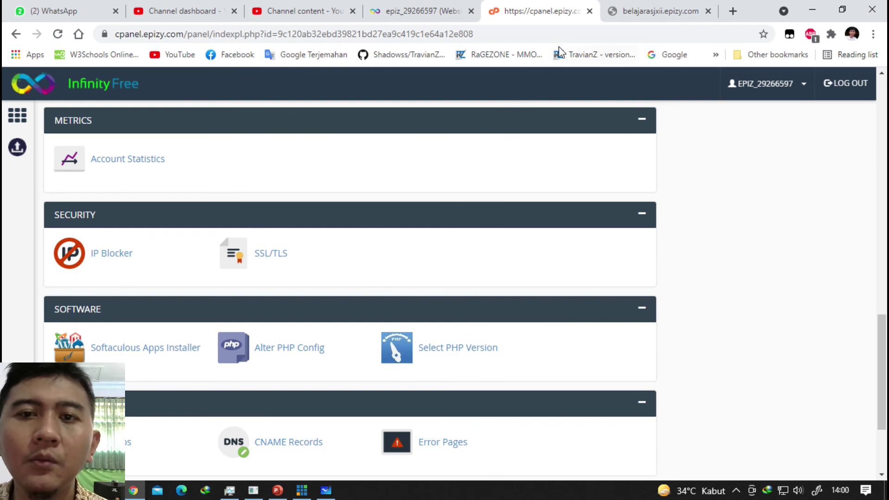
click(674, 14)
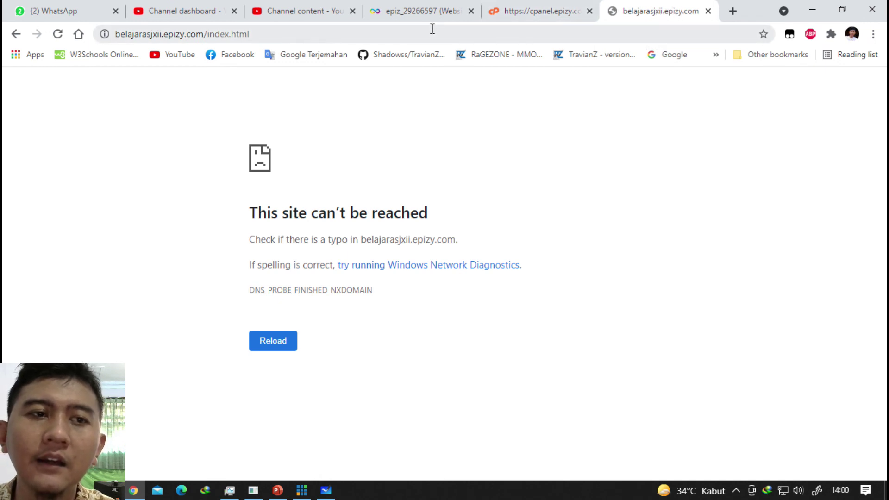